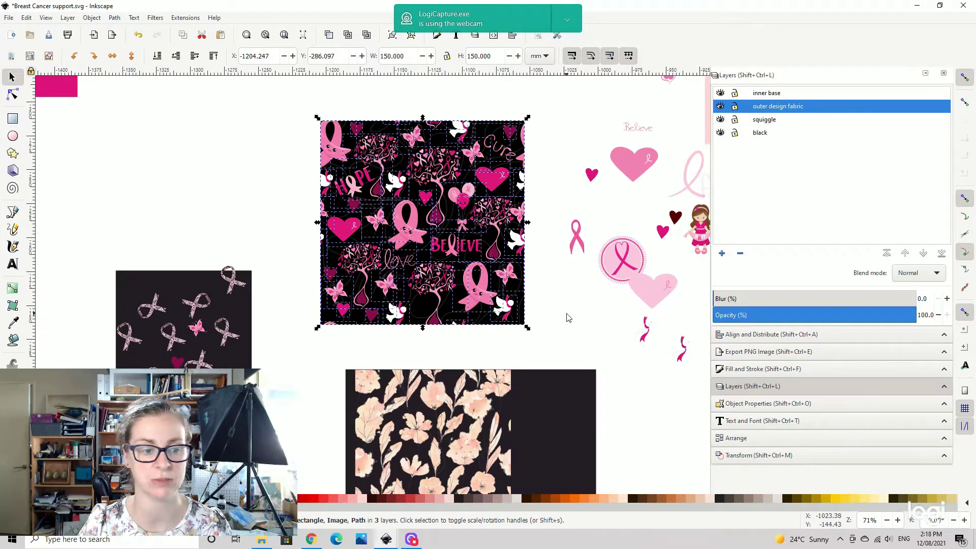
- Switch to the "video BREAST cancer support" document and look over its line pattern, blank page and pink motifs
click(255, 127)
drag(559, 304, 584, 299)
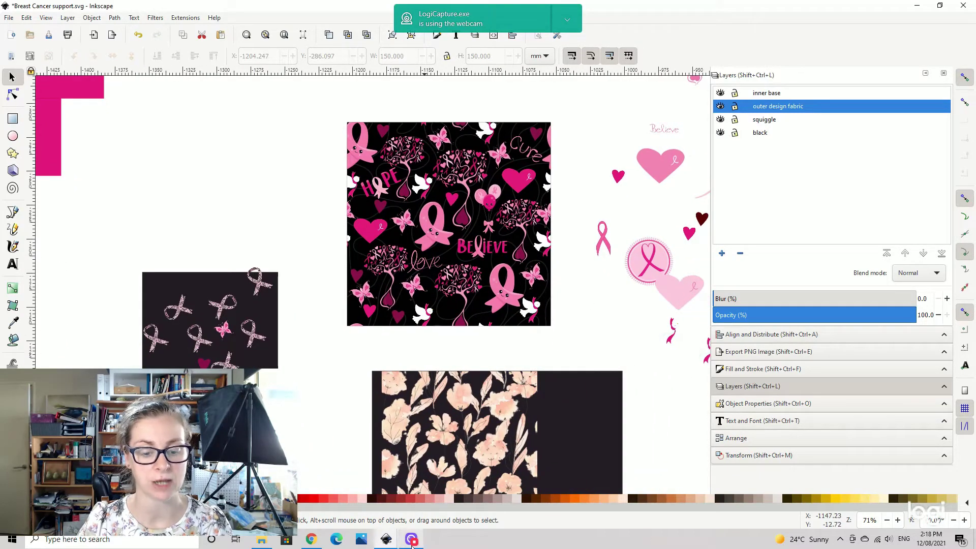
mouse_move(393, 544)
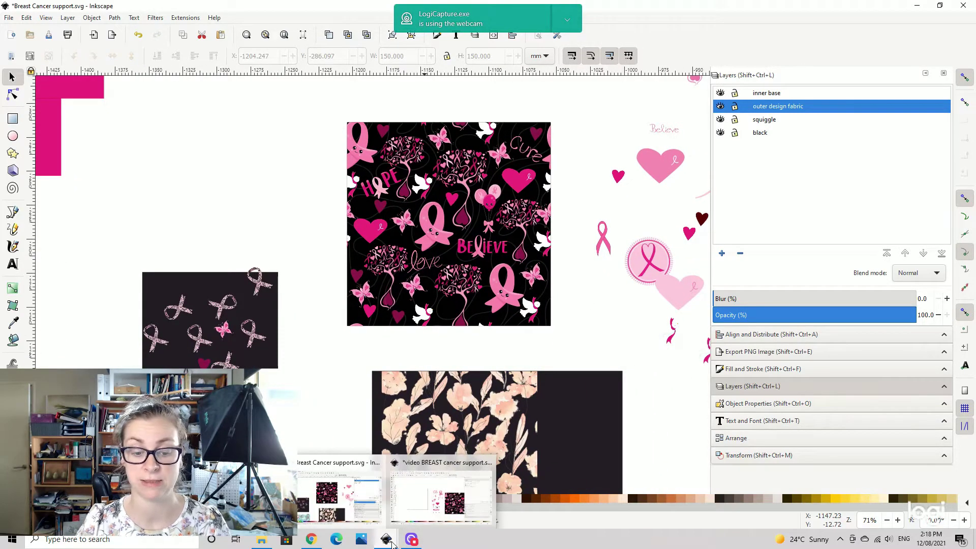
click(424, 503)
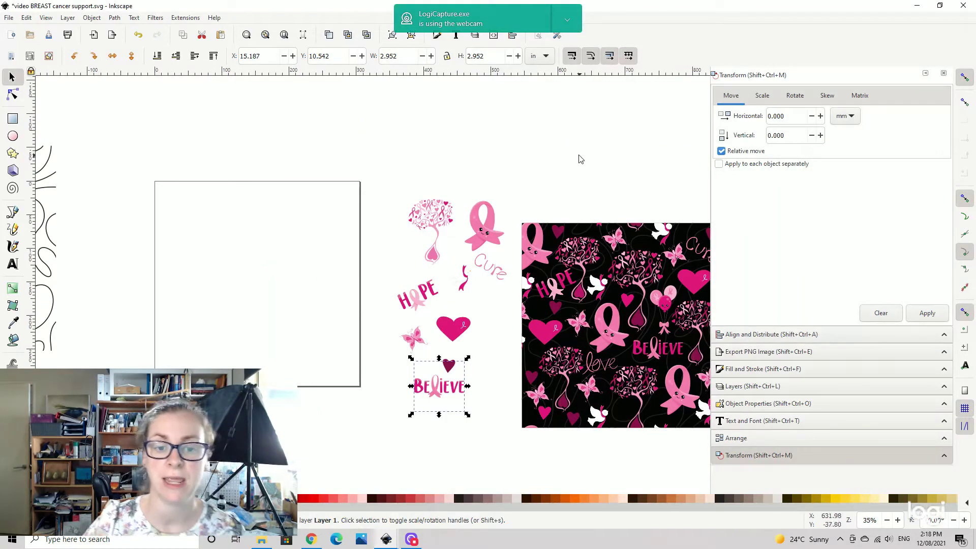
drag(286, 163, 503, 181)
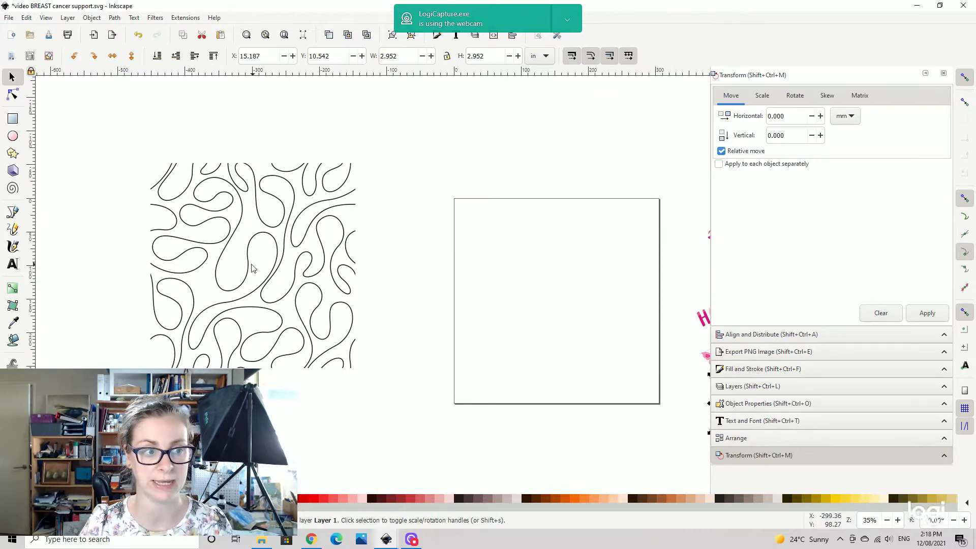
drag(428, 145, 303, 158)
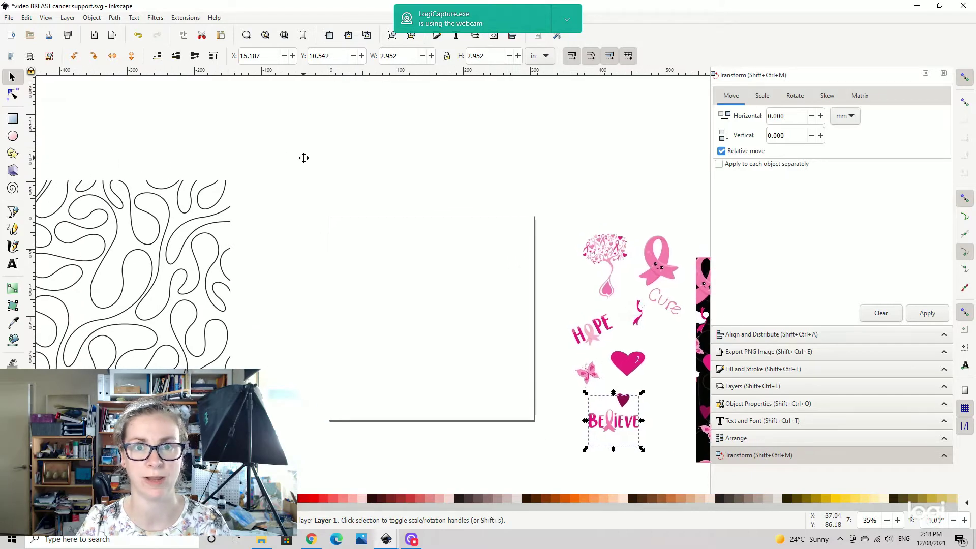
drag(92, 120, 164, 129)
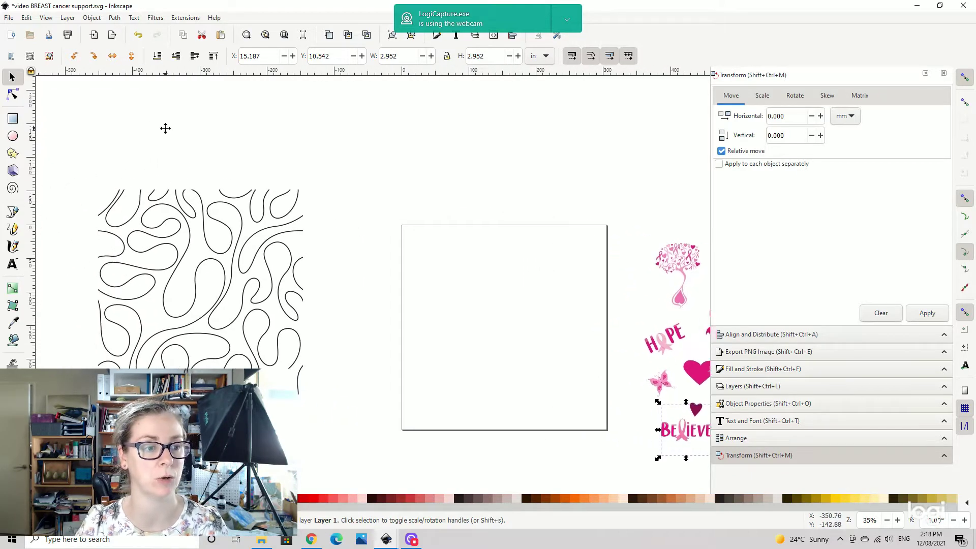
click(9, 18)
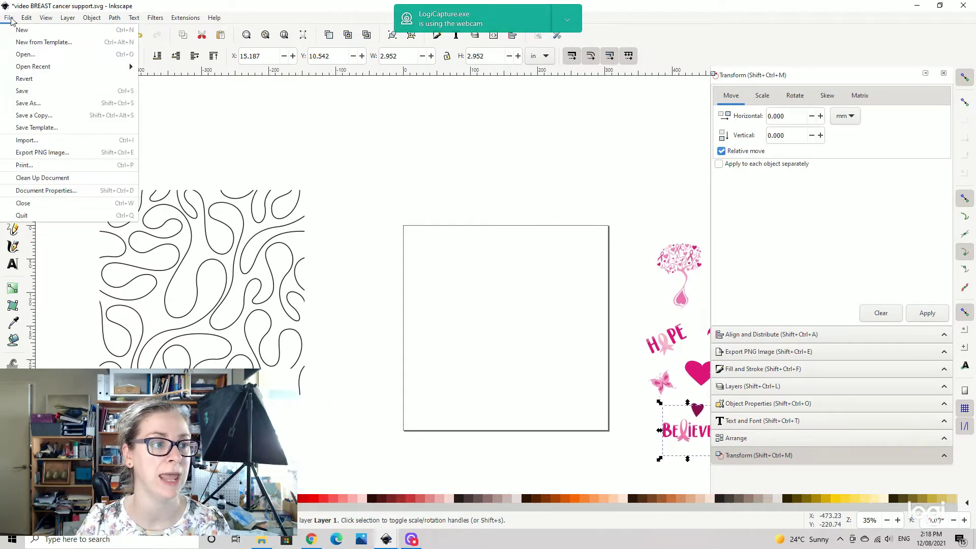
click(53, 145)
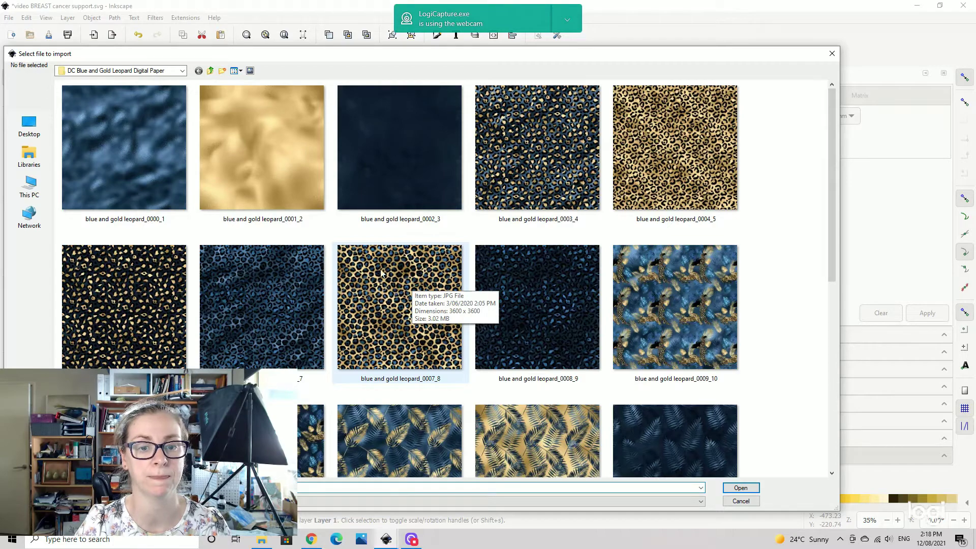
click(531, 183)
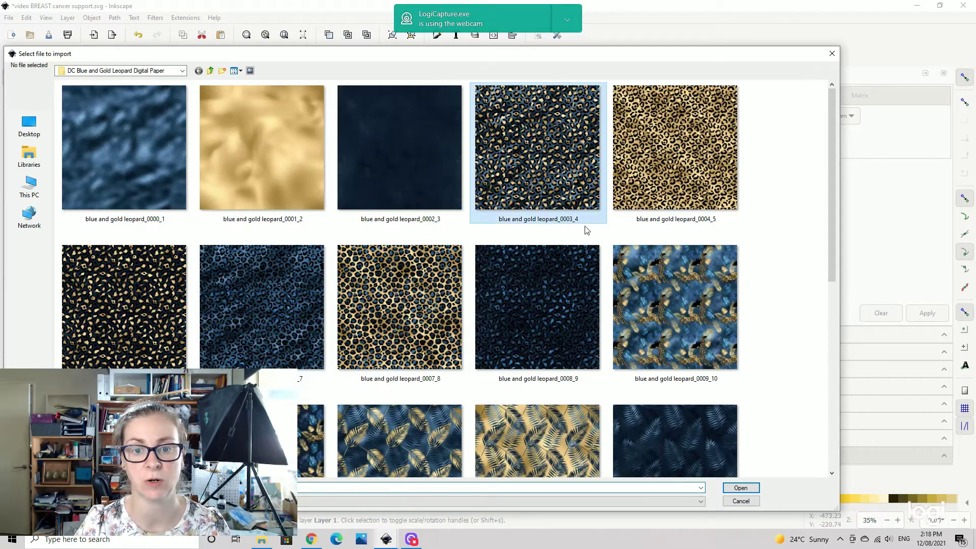
click(740, 487)
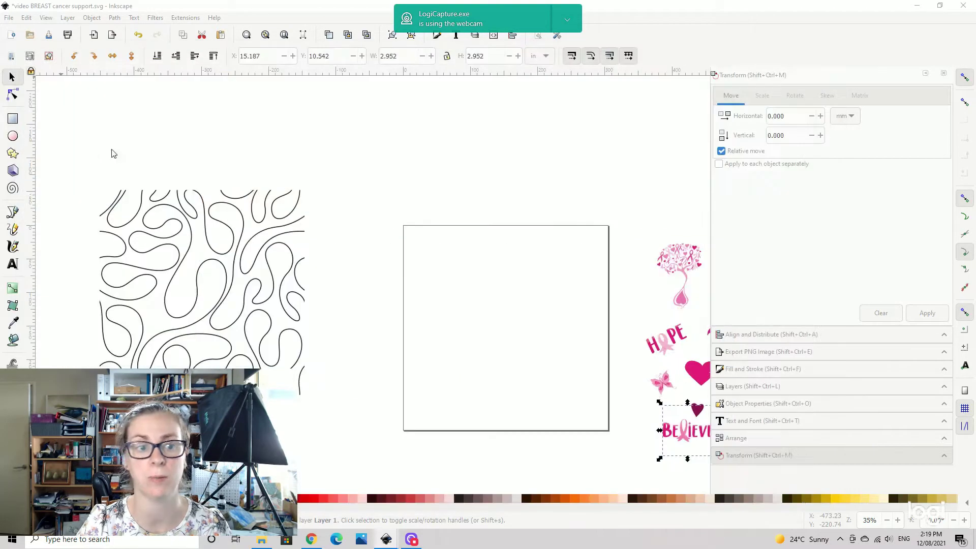
- Check the page size and units in the document properties
drag(535, 174, 263, 117)
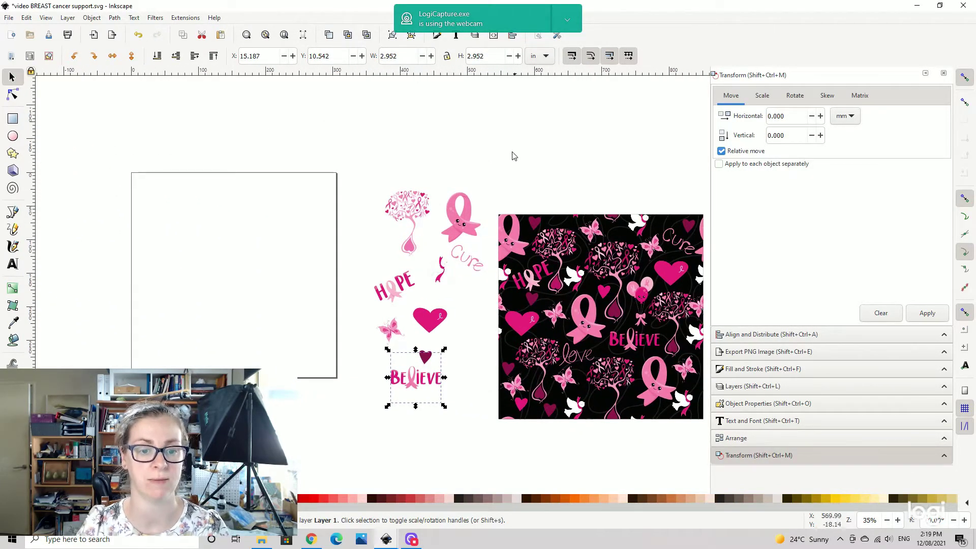
drag(527, 144, 569, 114)
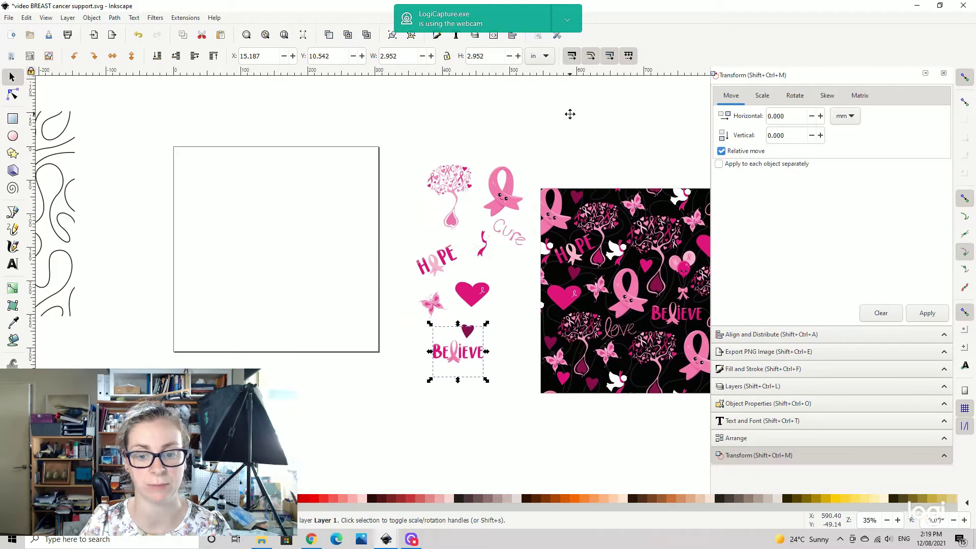
click(8, 17)
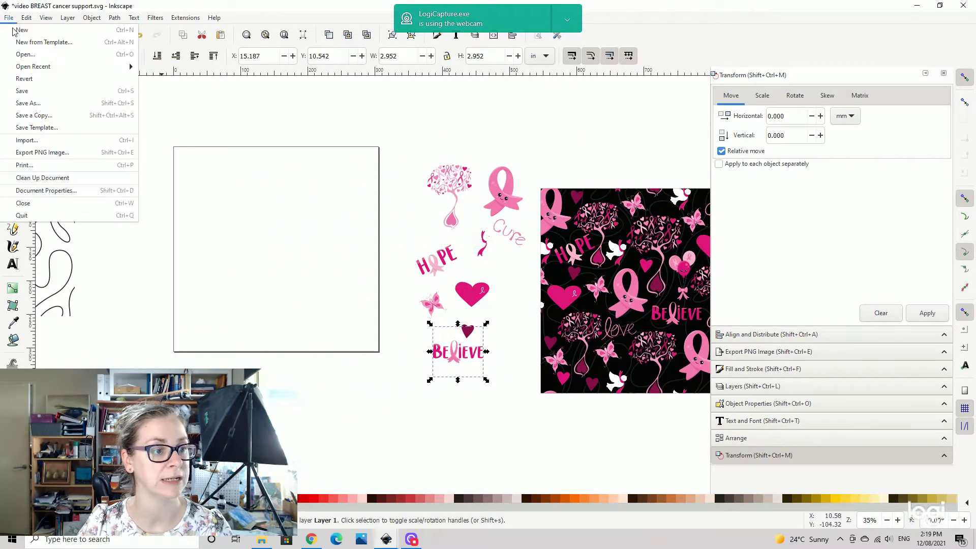
click(45, 193)
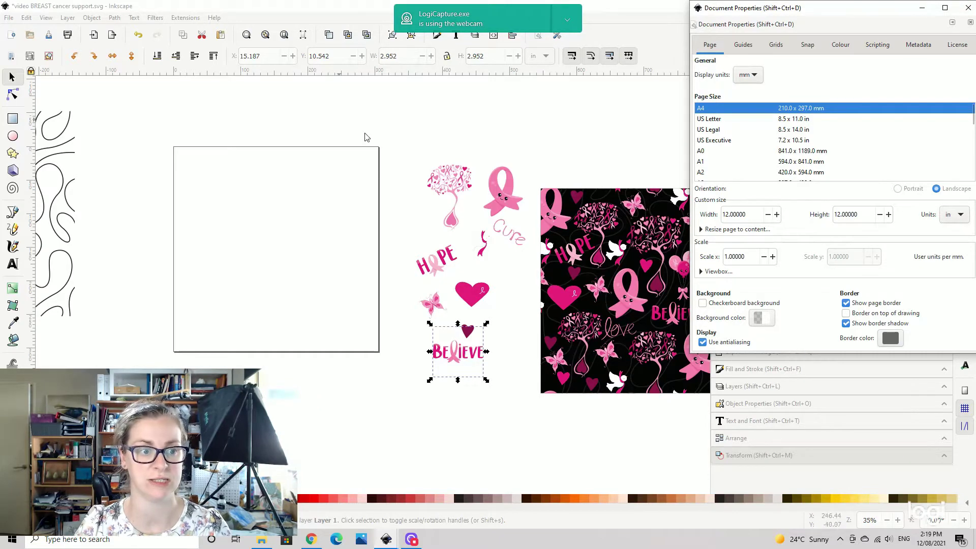
click(967, 8)
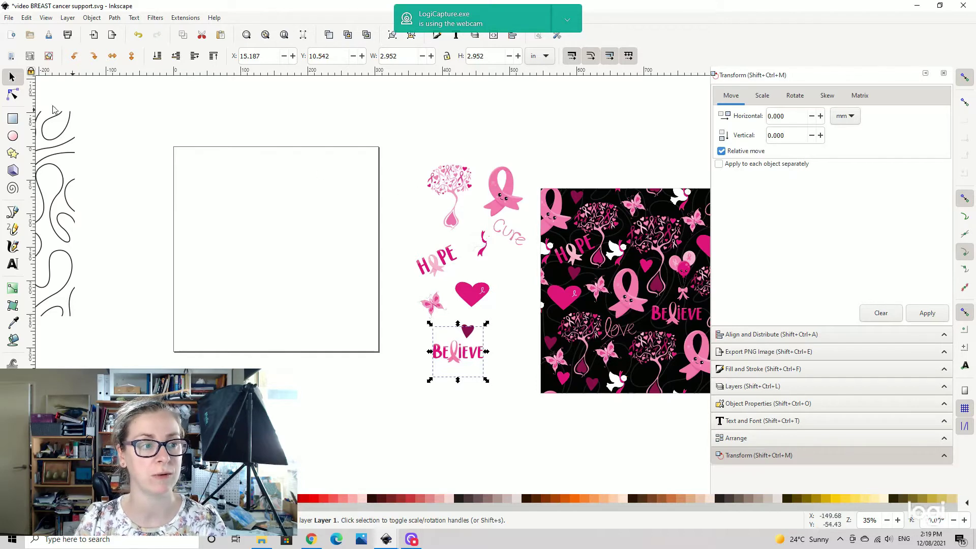
- Draw a black rectangle about 12.4 by 12.0 in over the blank page
click(12, 118)
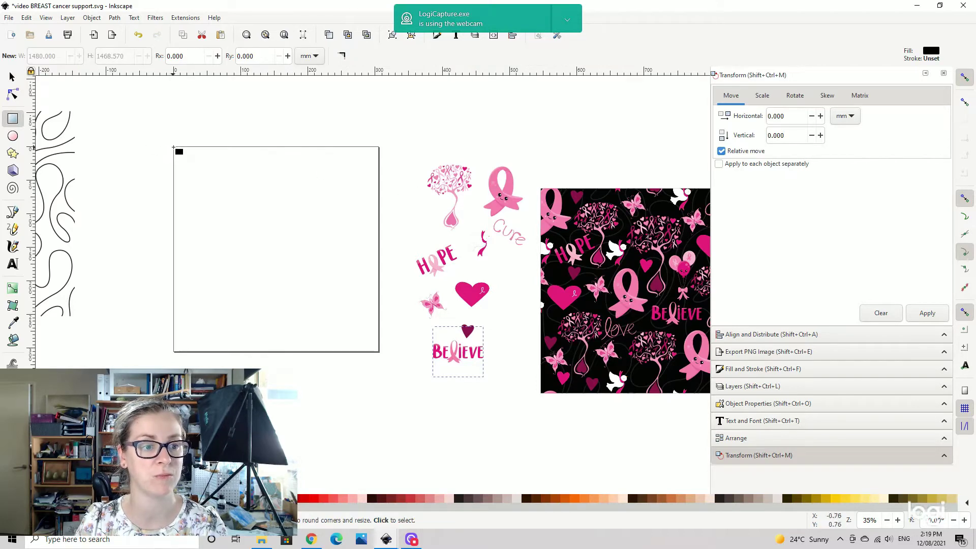
drag(173, 147, 385, 352)
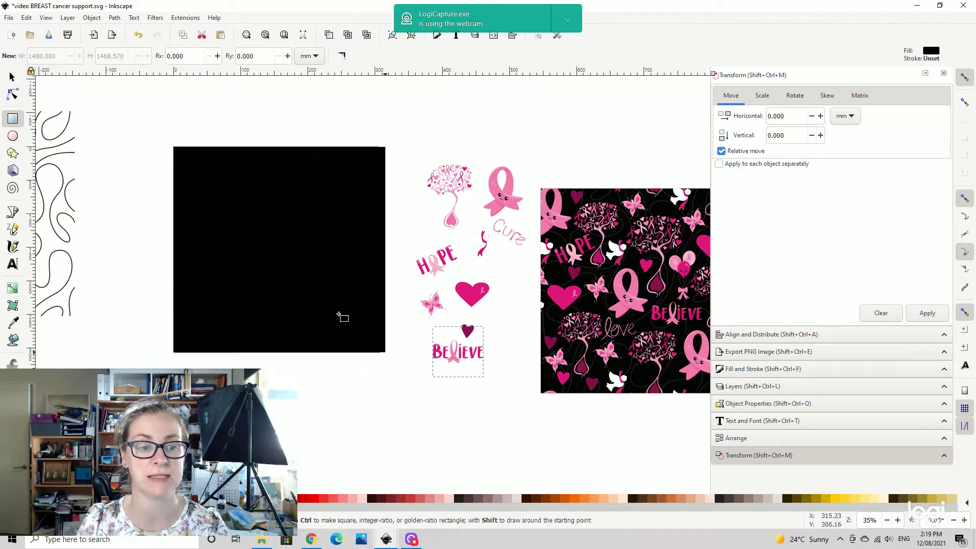
key(s)
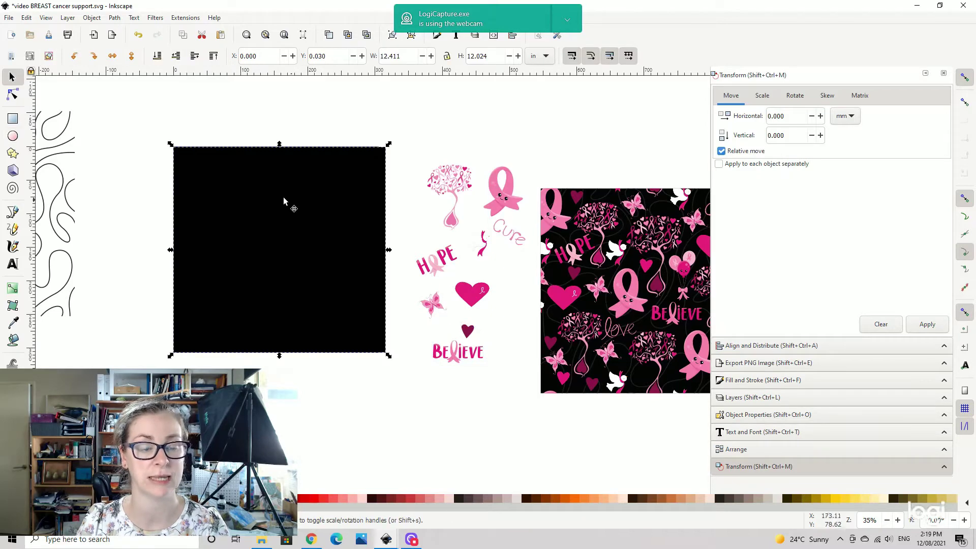
- Remove the stroke from the black rectangle and check its flat fill colour
click(737, 382)
click(783, 96)
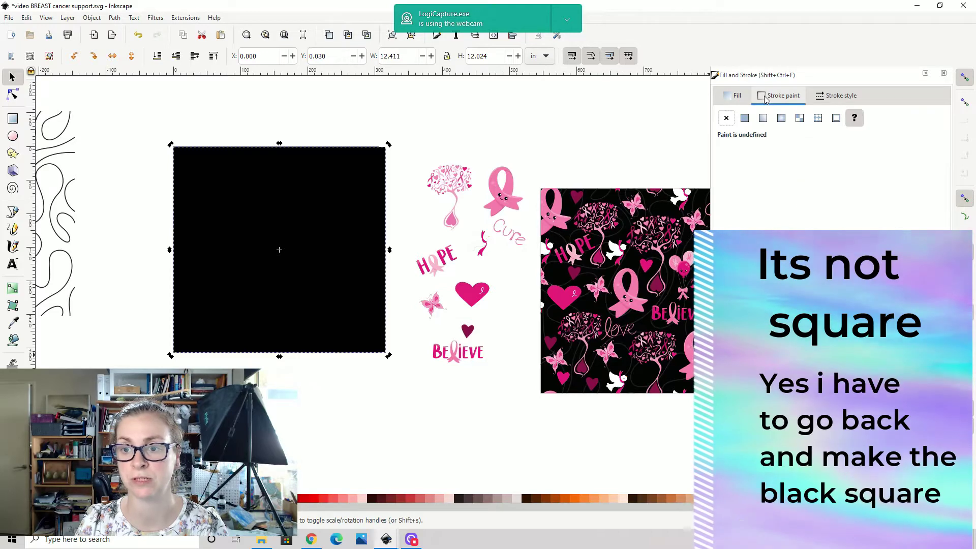
click(726, 119)
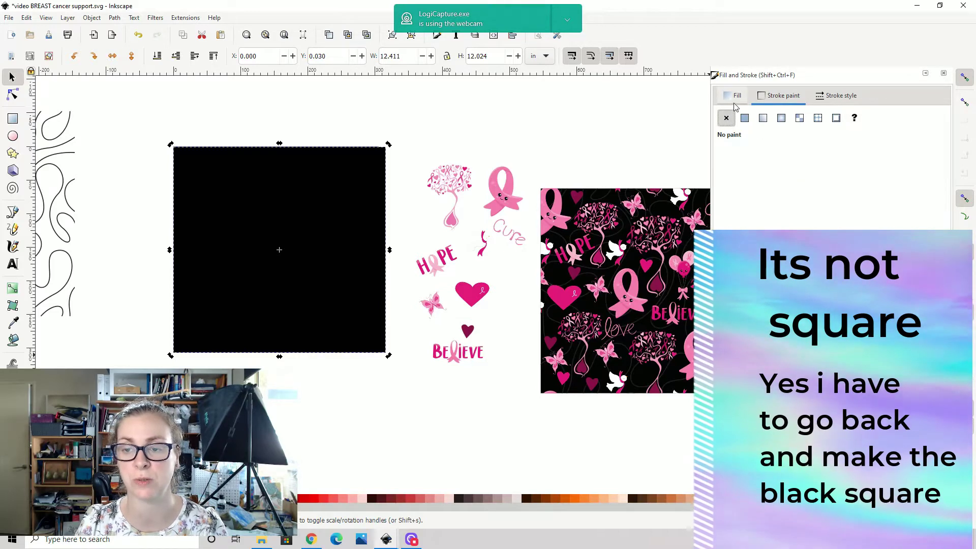
click(734, 99)
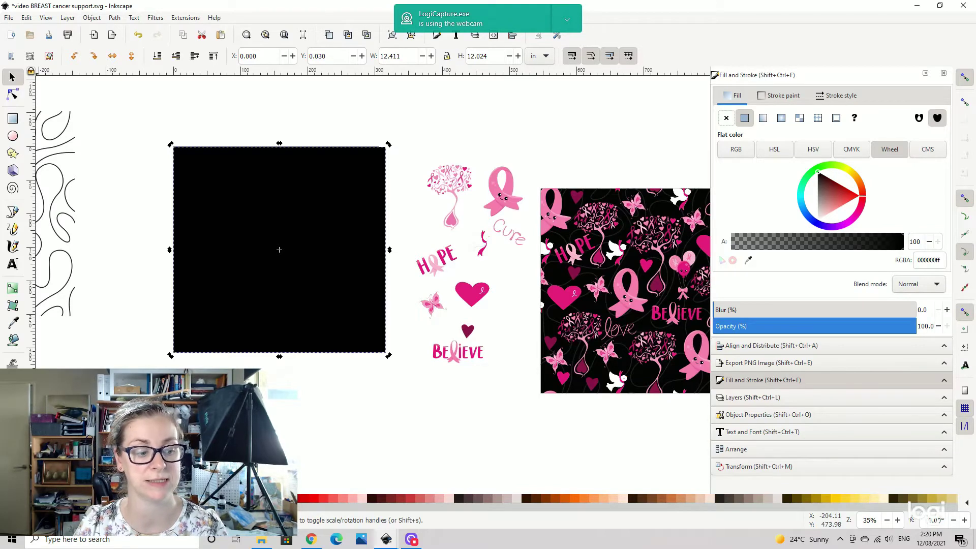
- Center the black rectangle horizontally and vertically relative to the page
drag(180, 415, 301, 382)
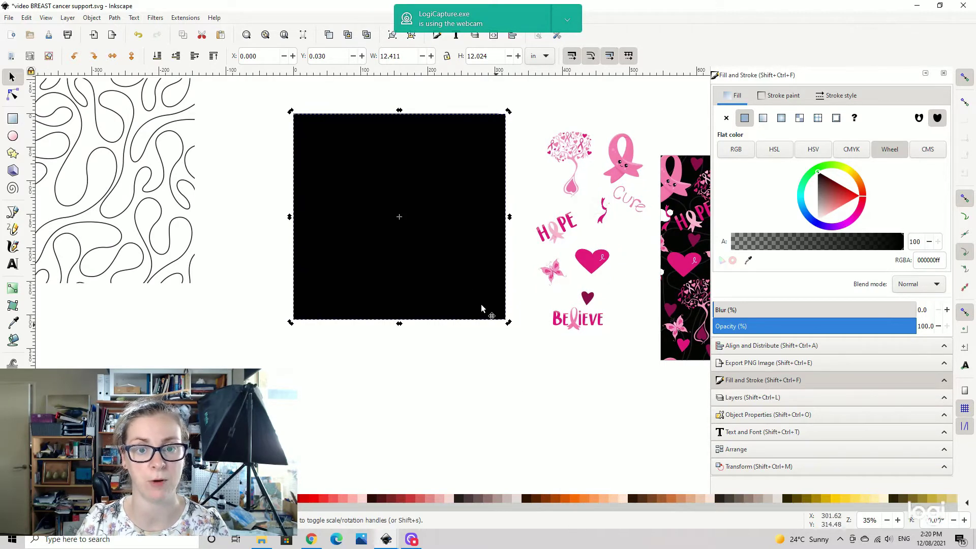
click(366, 212)
click(762, 346)
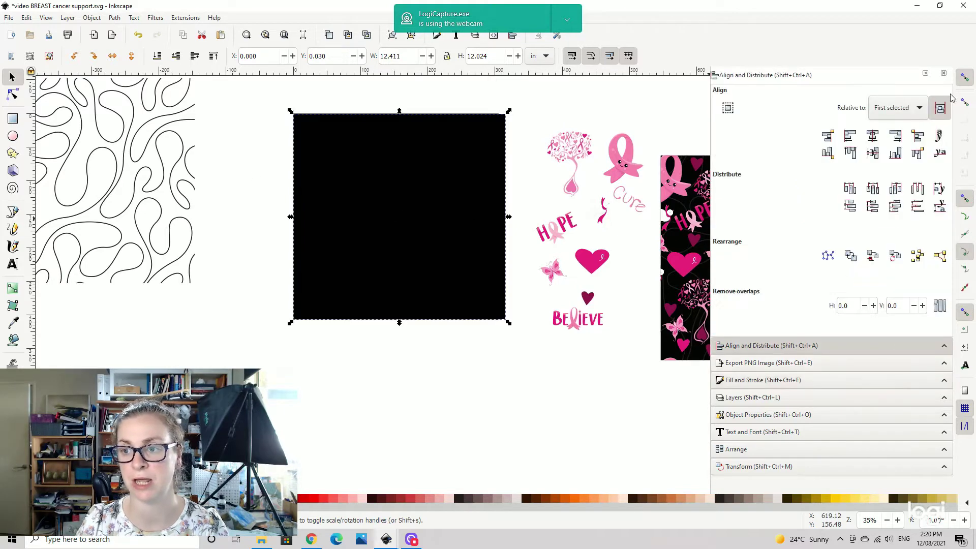
click(885, 109)
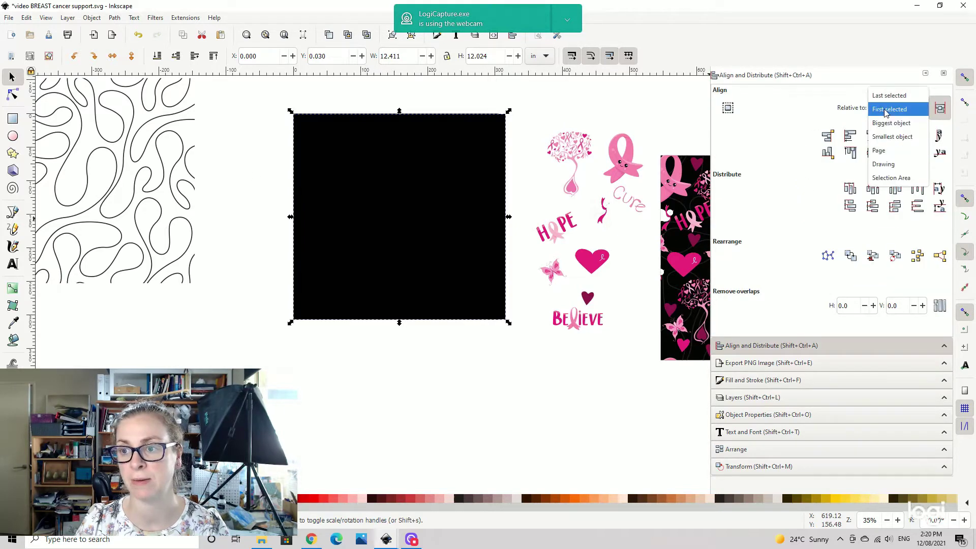
click(885, 150)
click(872, 136)
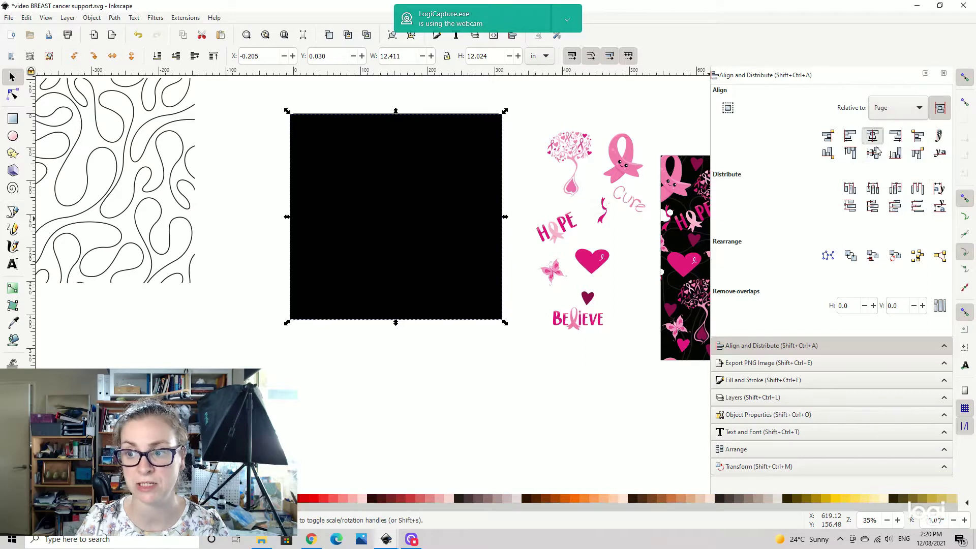
click(872, 153)
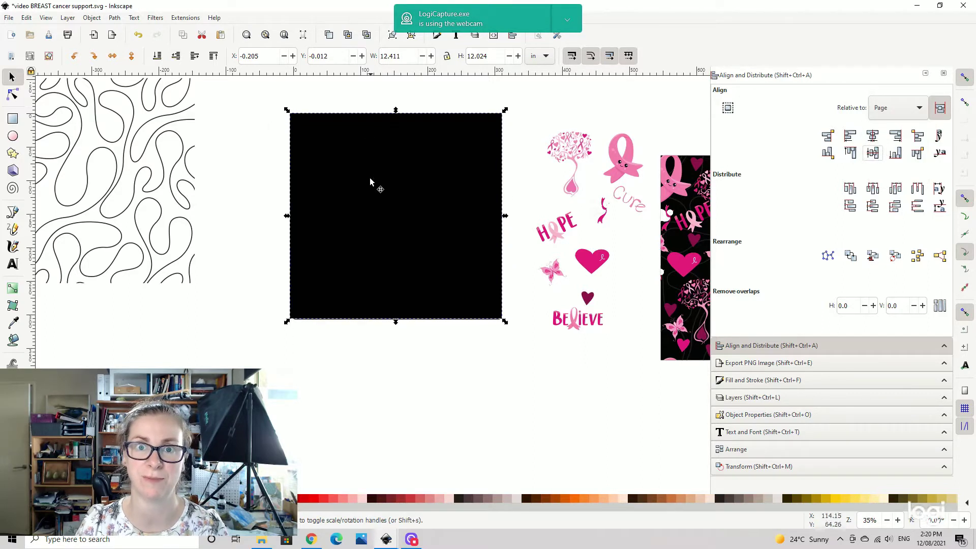
click(409, 371)
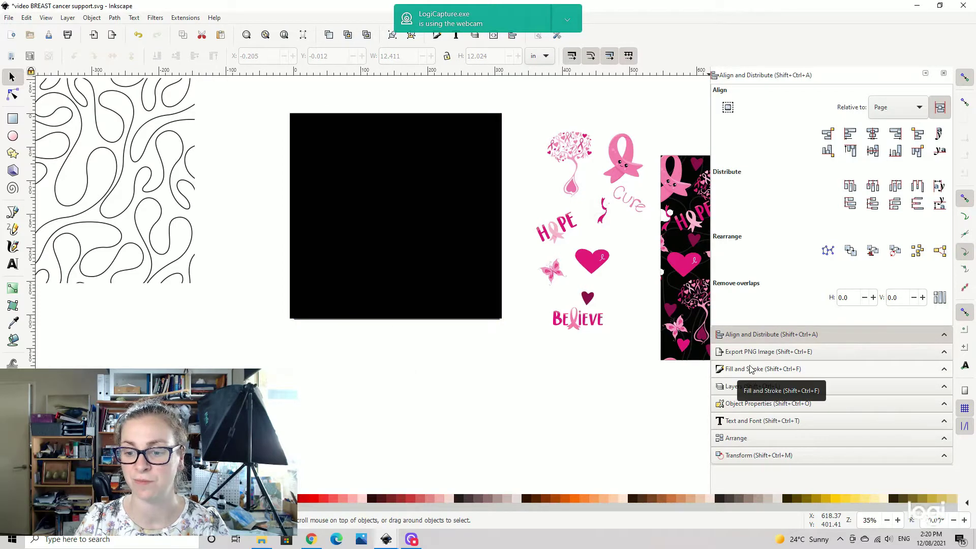
- Rename Layer 1 as "black background"
click(734, 387)
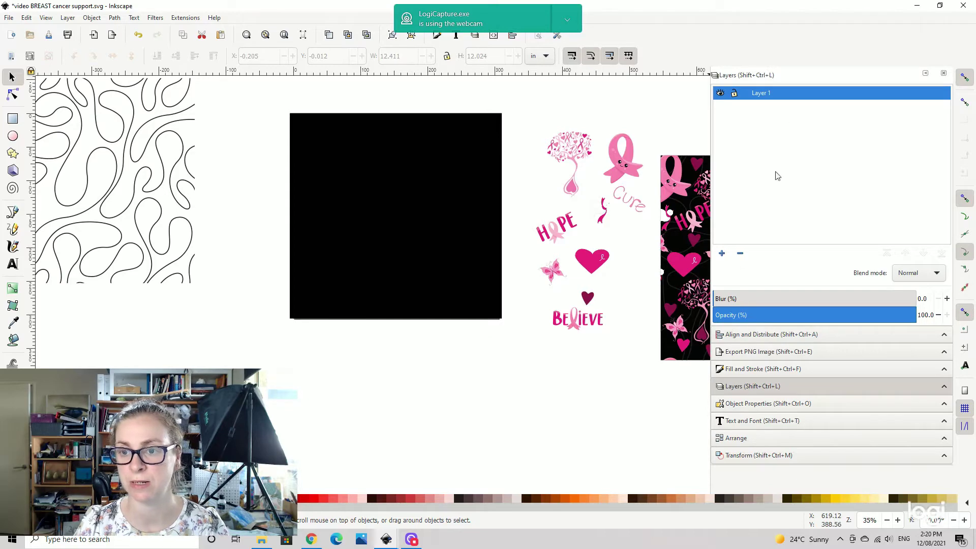
double_click(762, 96)
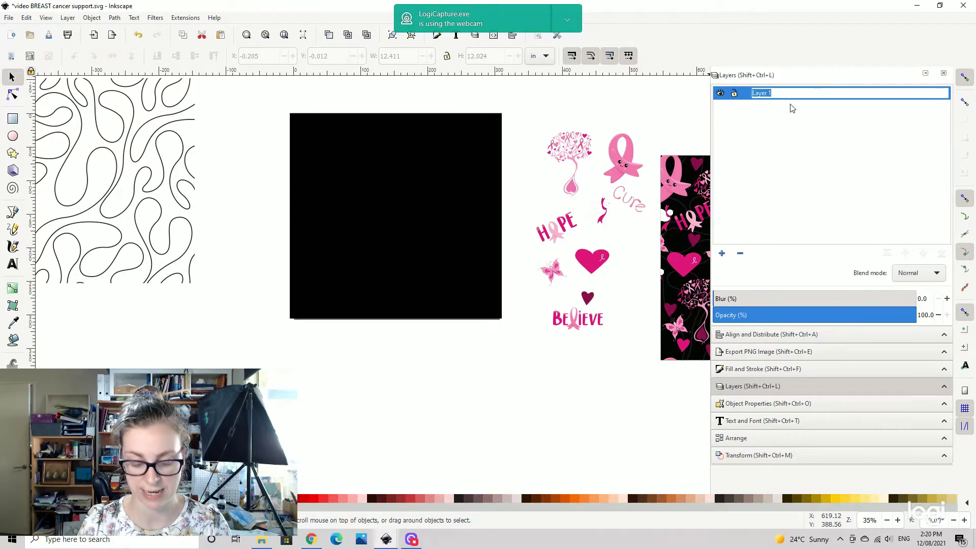
text(black back)
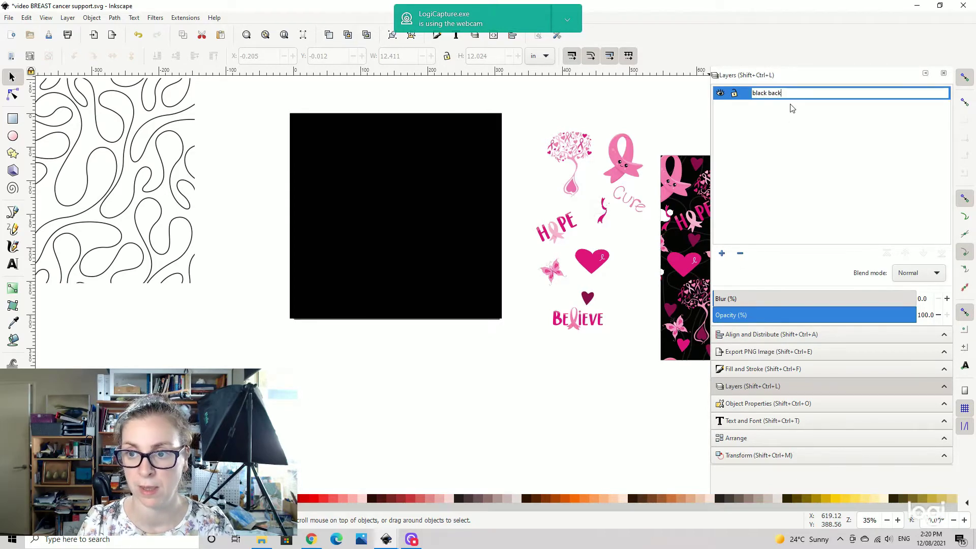
text(ground)
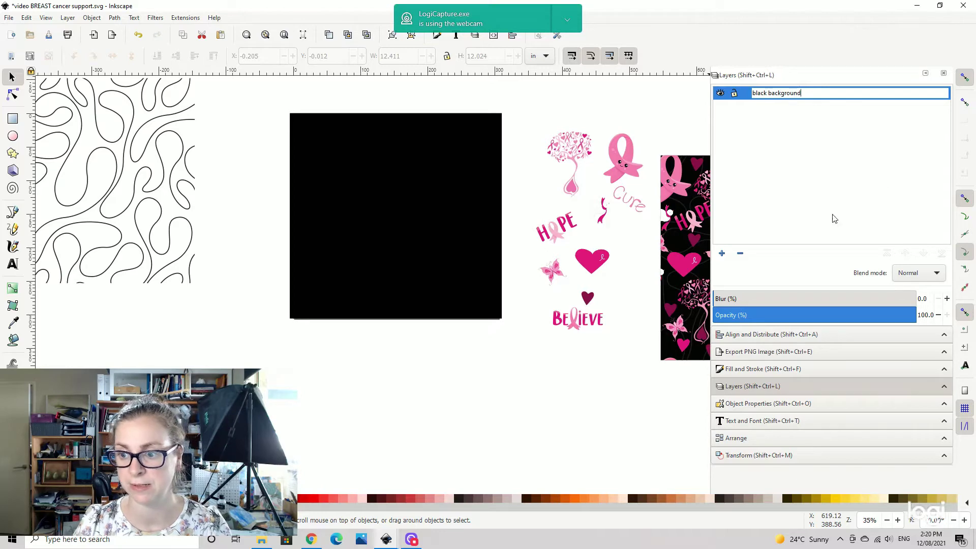
key(Return)
- Add a new layer above the black background layer and name it "overlay"
click(722, 253)
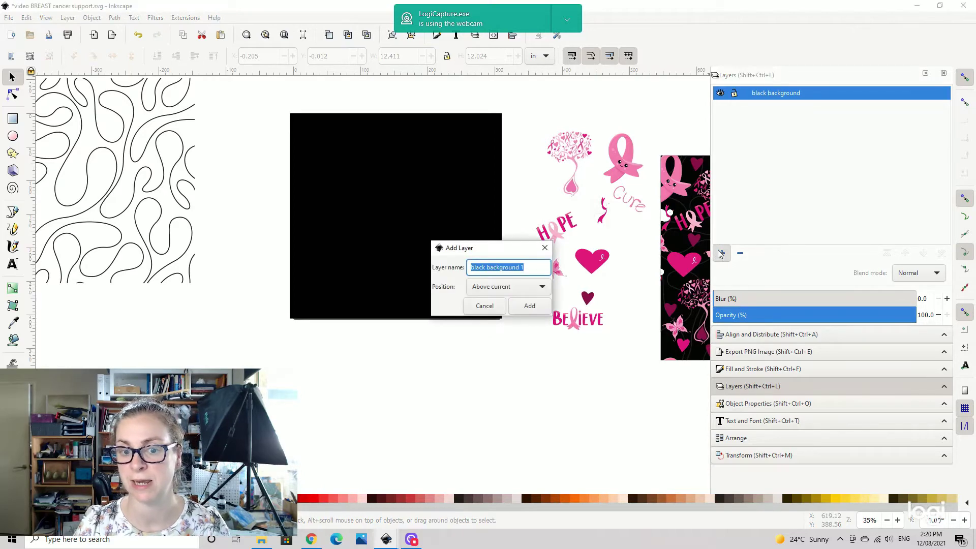
click(529, 306)
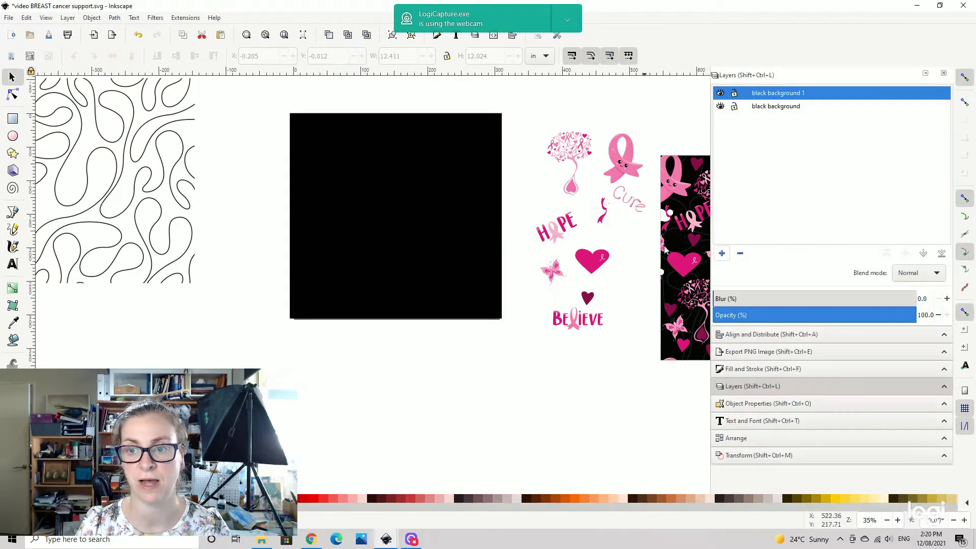
double_click(782, 94)
text(overlay)
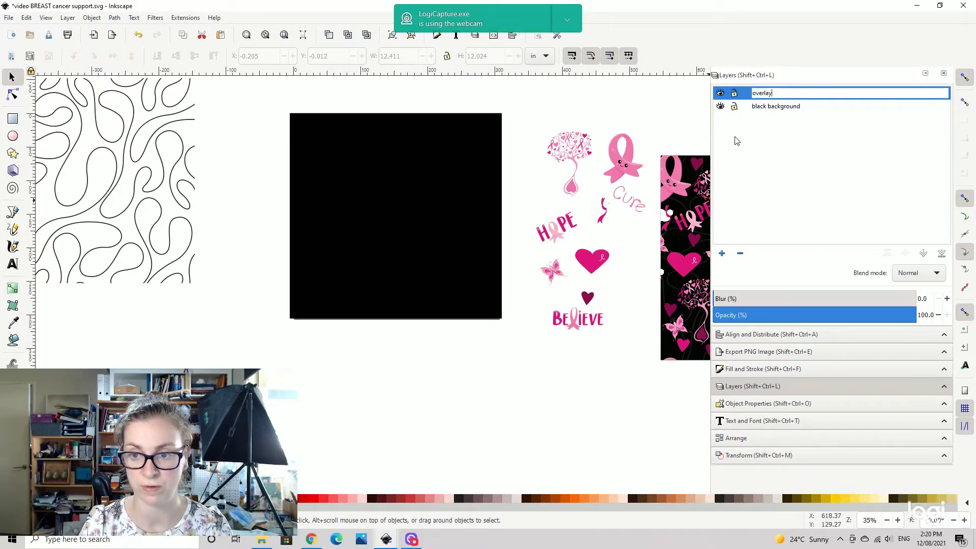
key(Return)
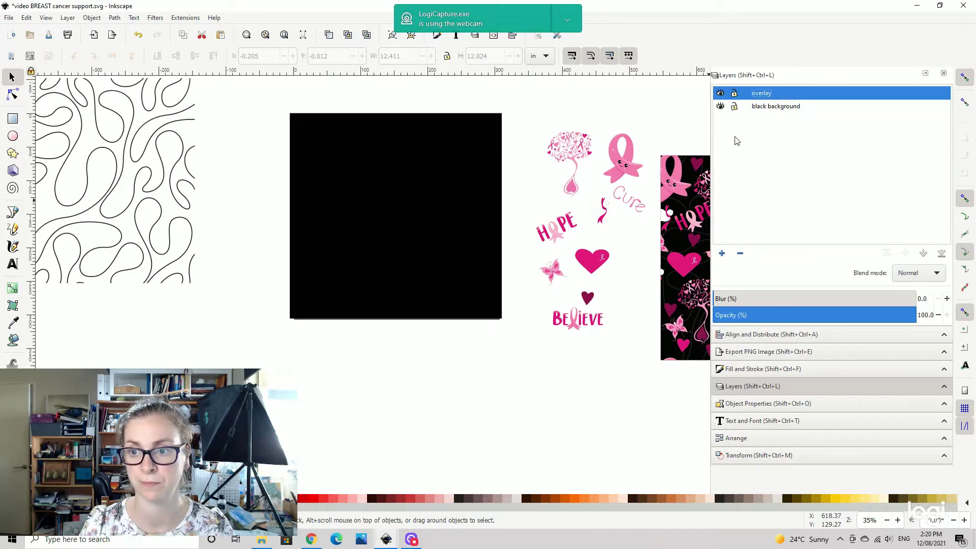
- Add a new layer above the overlay layer and name it "design layer"
click(722, 253)
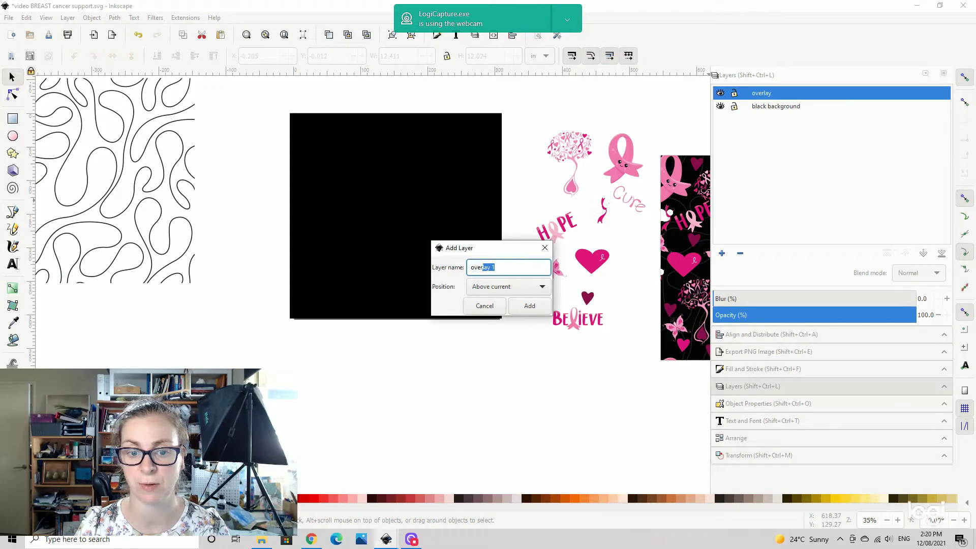
text(des)
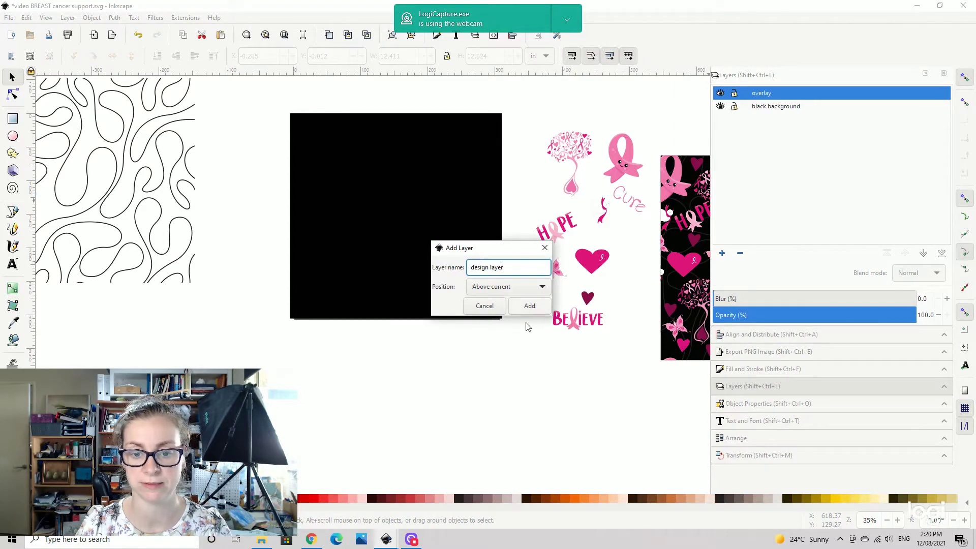
text(ign layer)
click(529, 306)
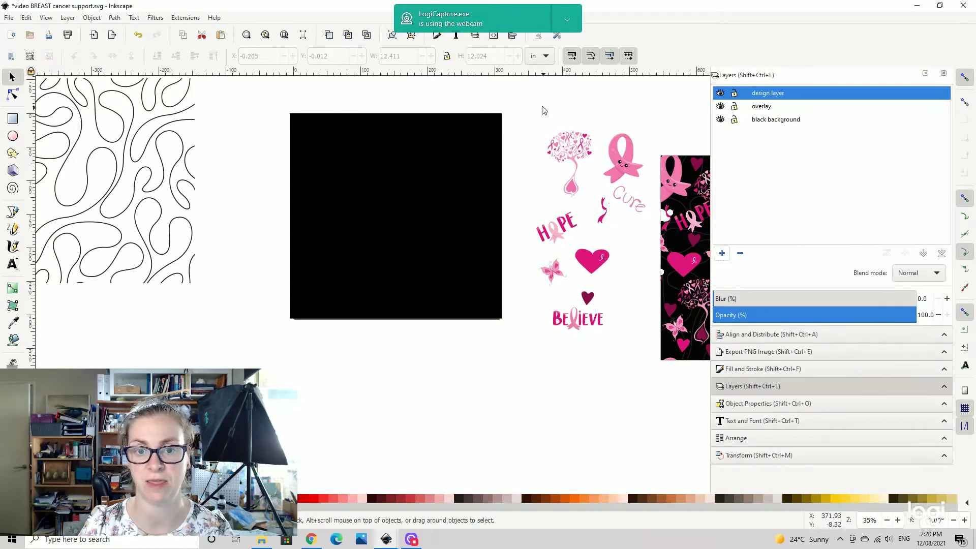
- Move the curved-line artwork beside the page to the overlay layer
click(434, 172)
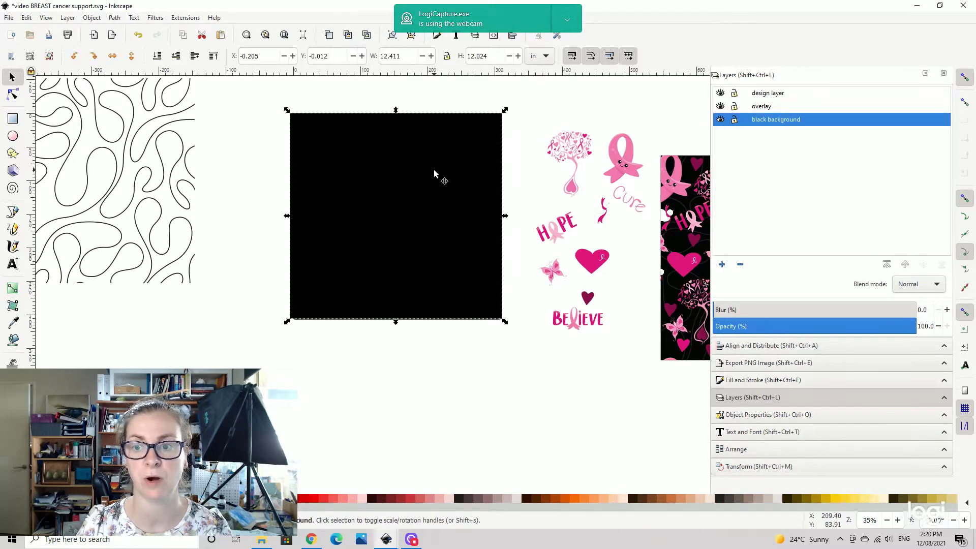
click(179, 140)
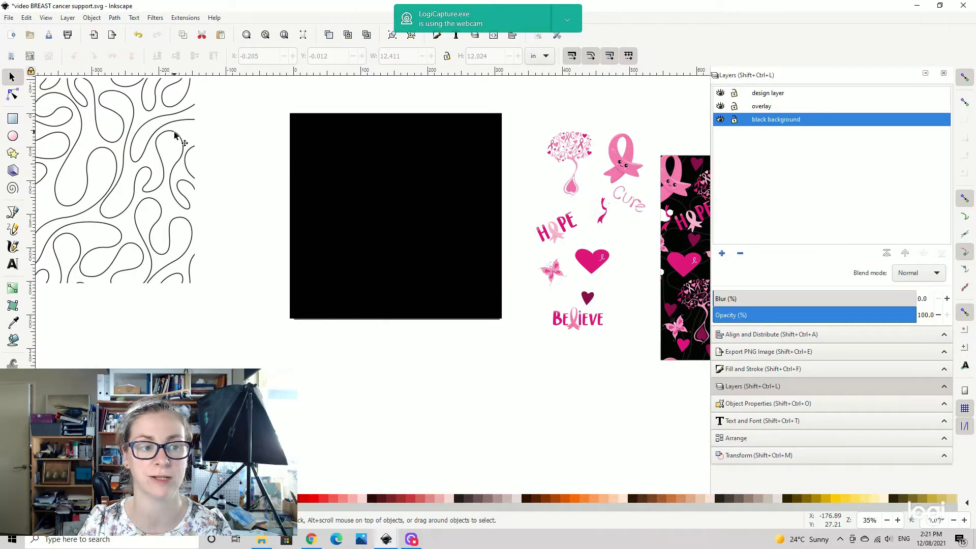
click(175, 135)
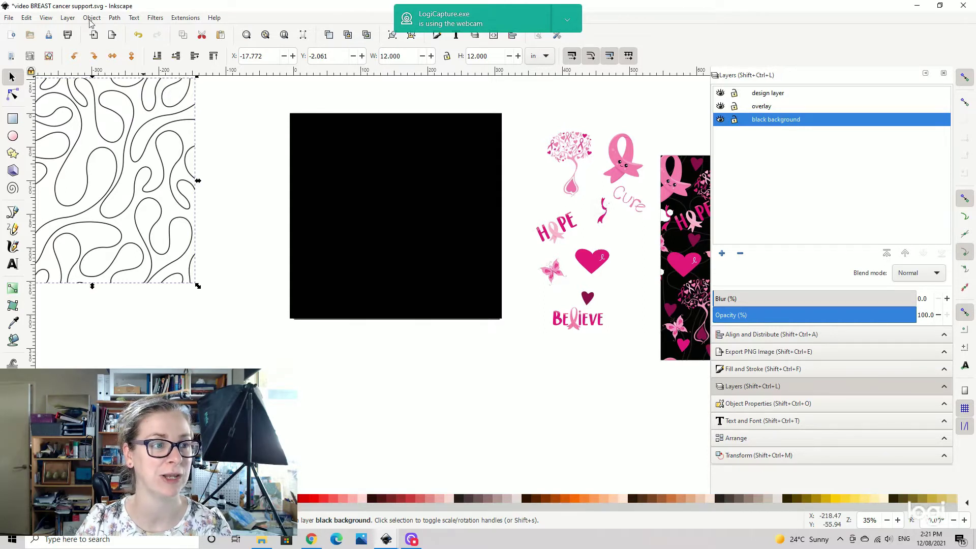
click(67, 18)
click(113, 142)
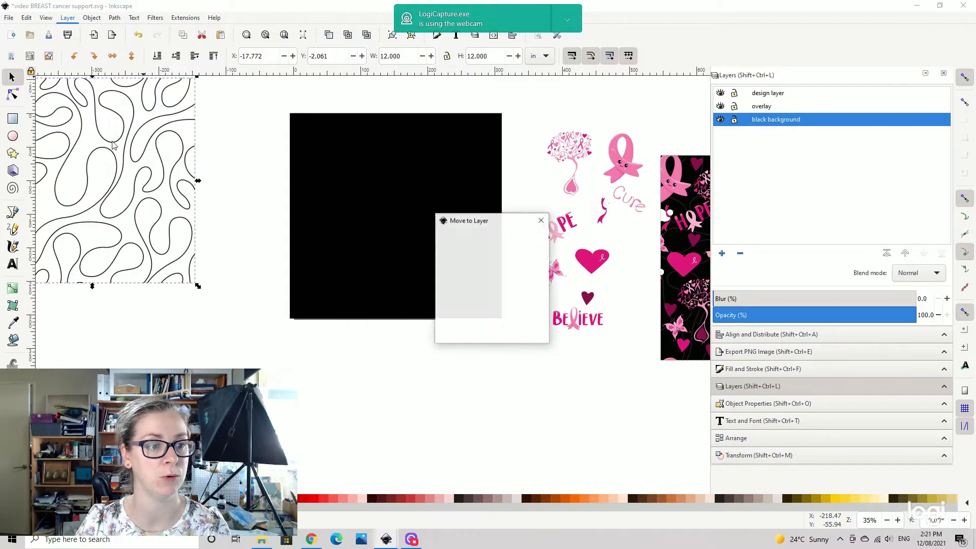
click(480, 251)
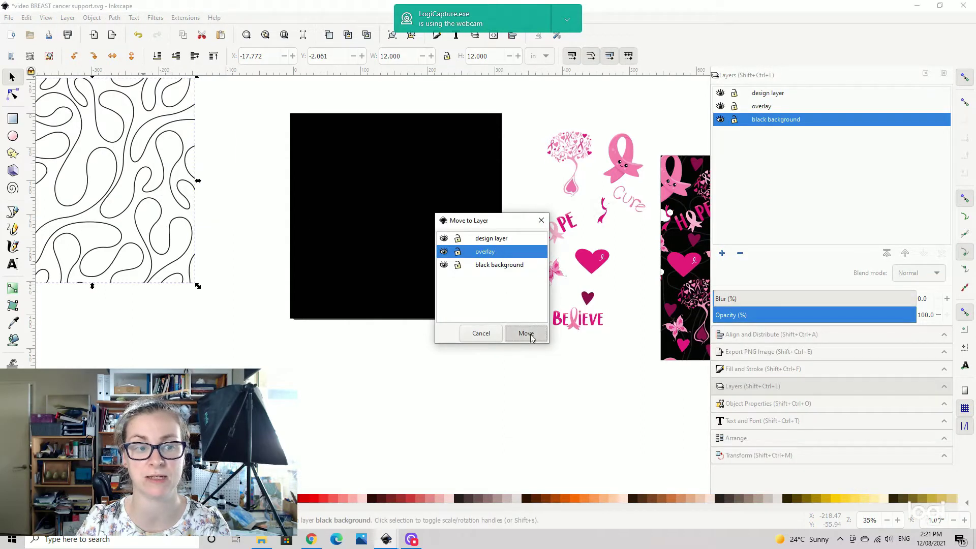
click(526, 334)
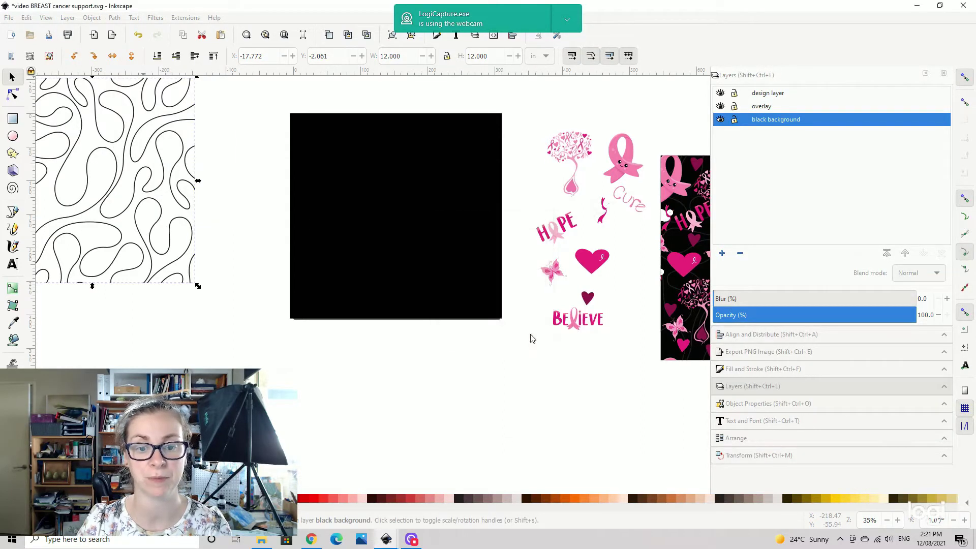
- Move all the loose pink motifs between the black square and the finished sample pattern to the design layer
scroll(625, 121, right, 4)
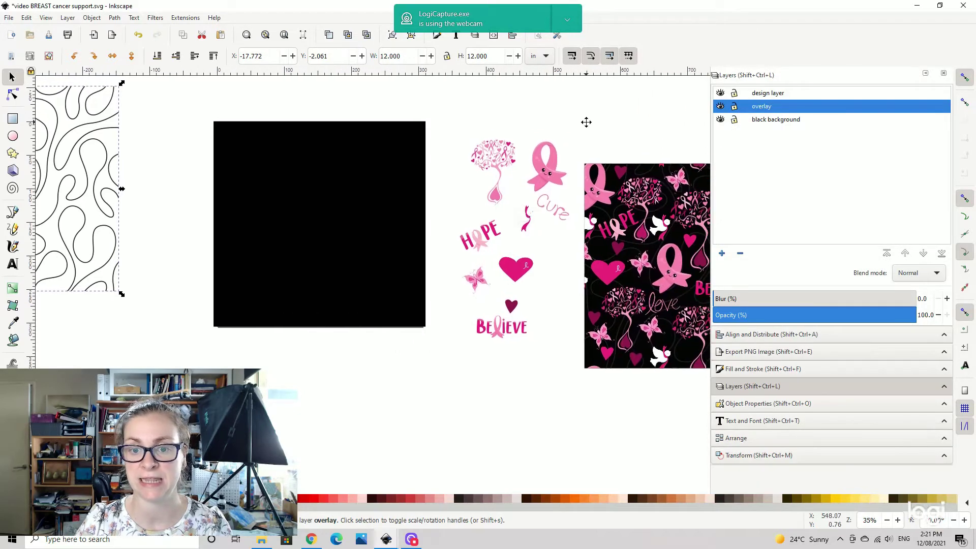
drag(584, 401, 417, 104)
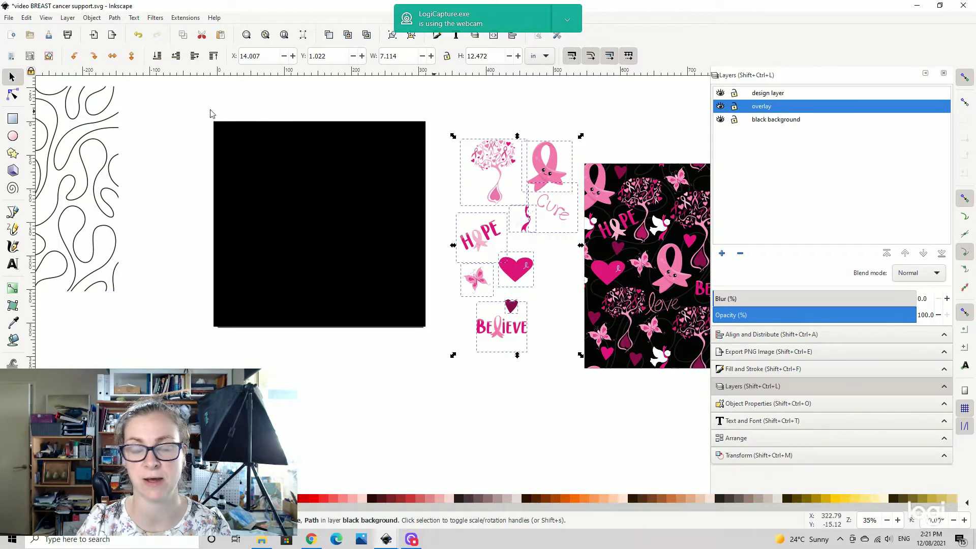
click(91, 18)
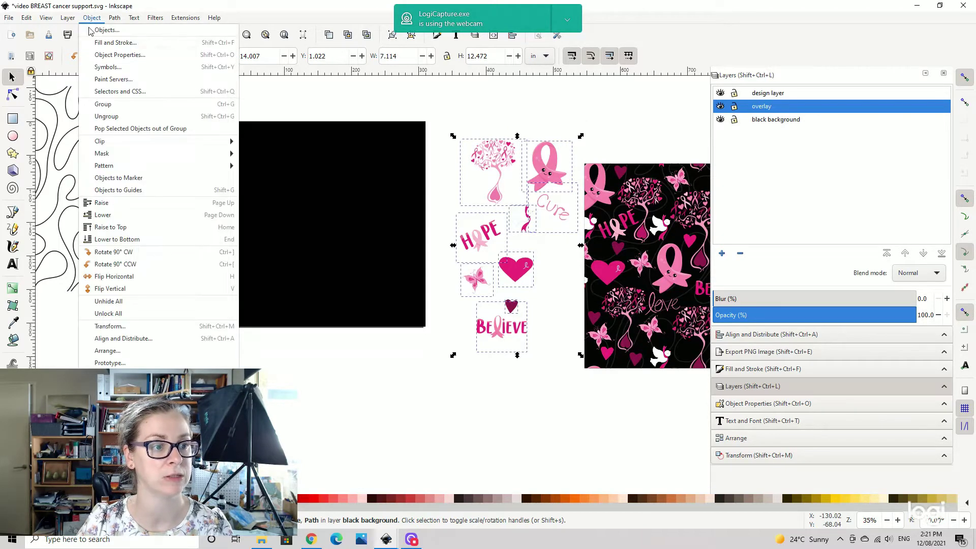
mouse_move(68, 18)
click(83, 144)
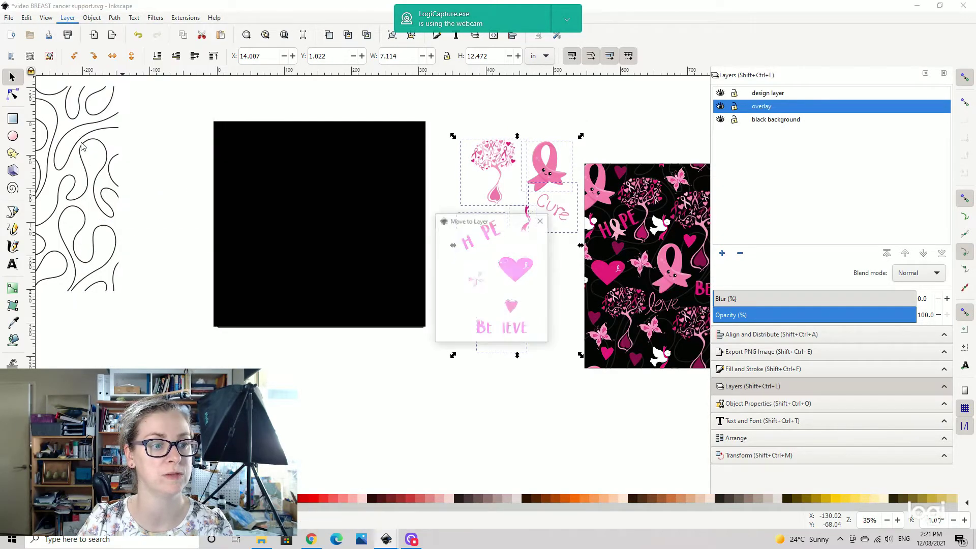
click(496, 240)
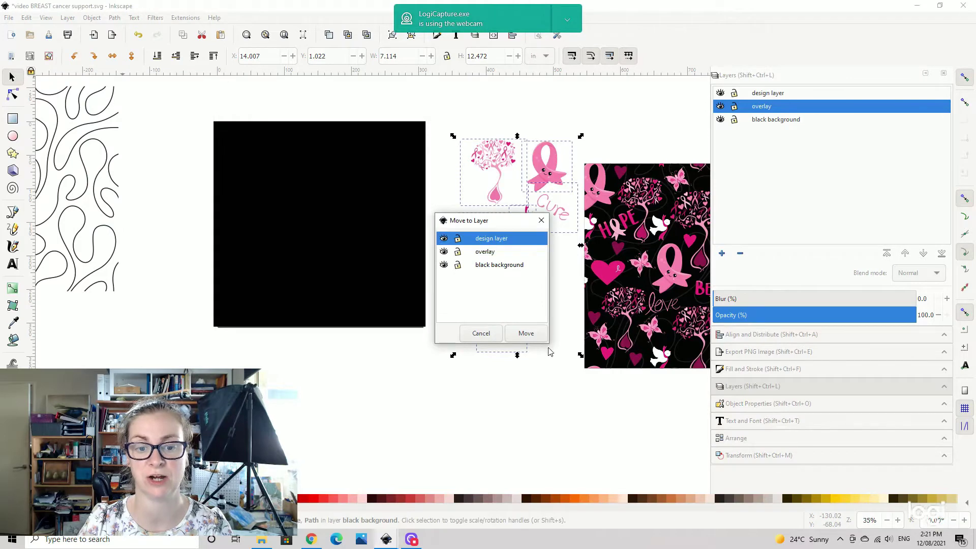
click(526, 334)
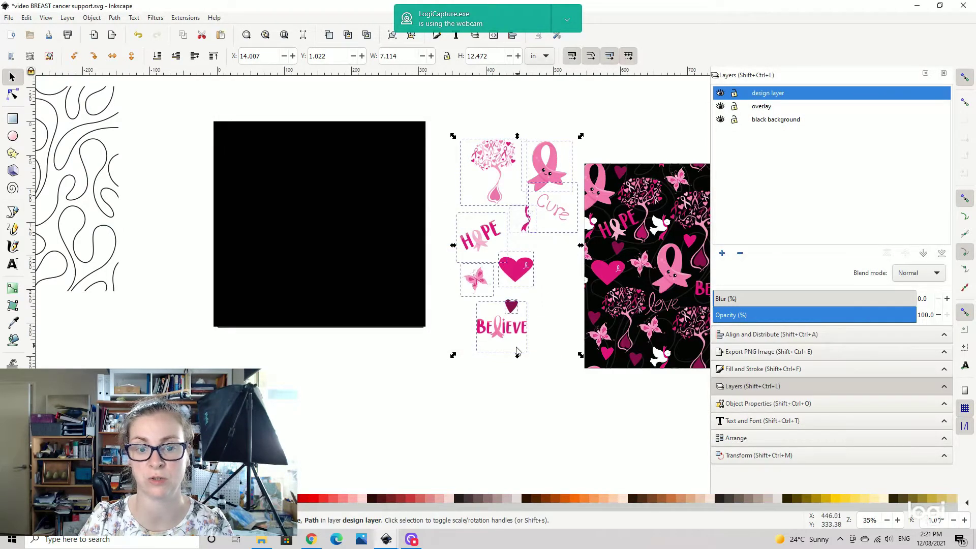
click(386, 391)
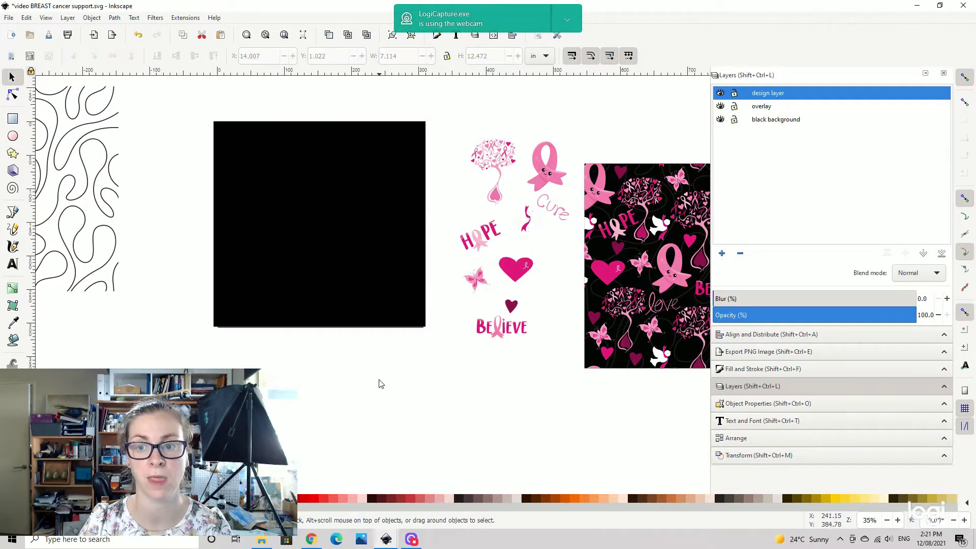
- Hide and show the overlay, black background and design layers in turn to check which objects each contains
click(720, 107)
click(720, 107)
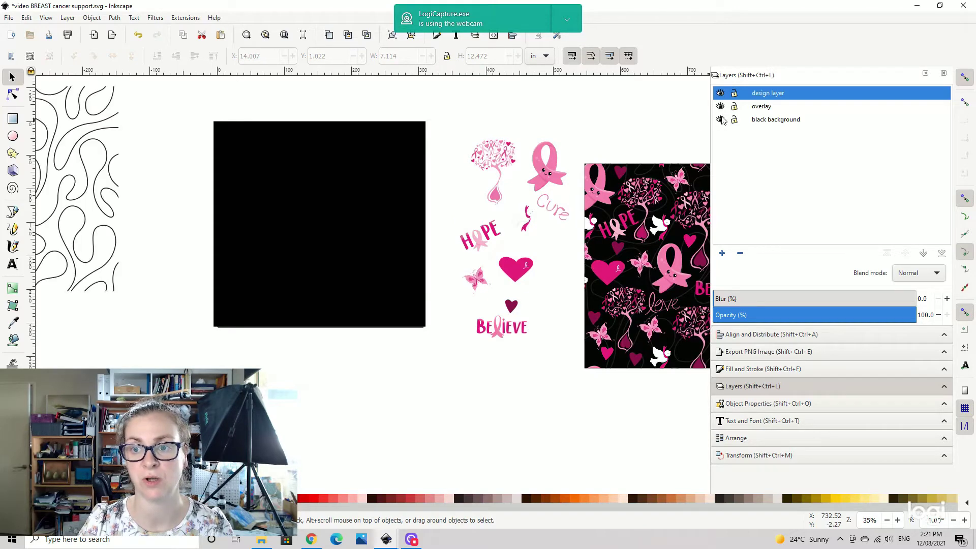
click(721, 120)
click(720, 120)
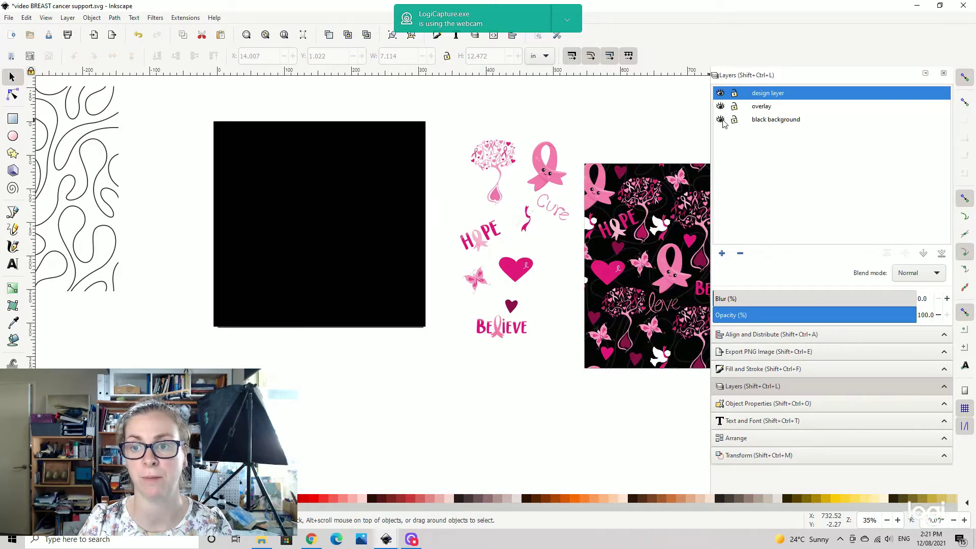
click(721, 119)
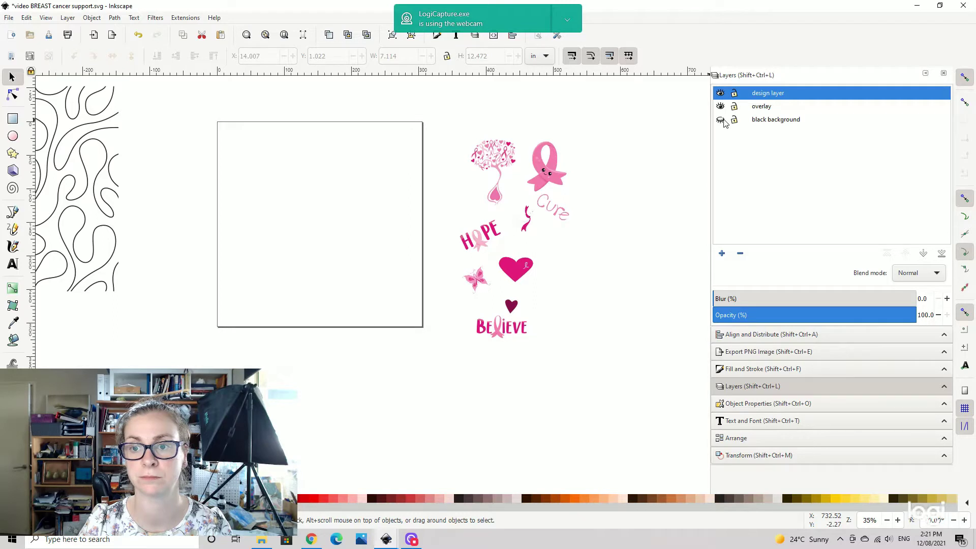
click(720, 119)
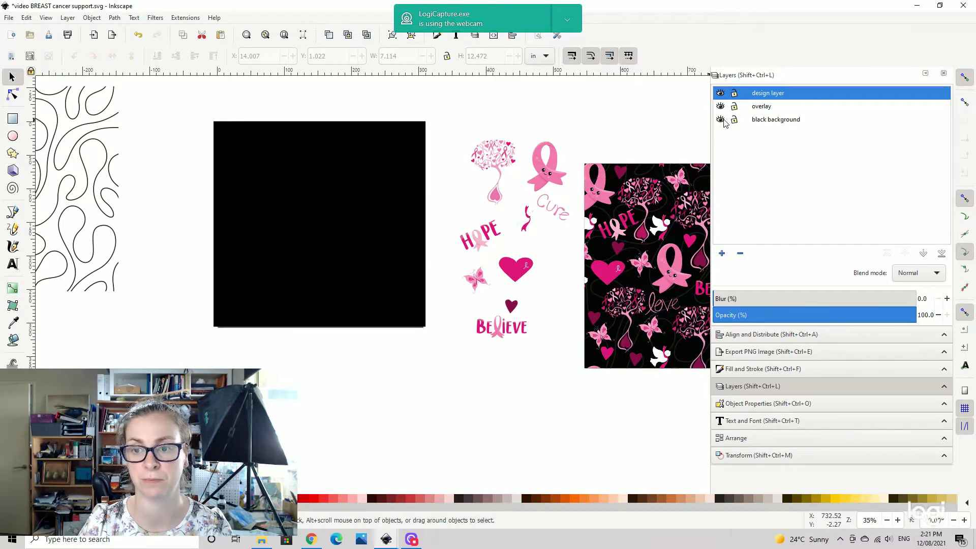
click(720, 94)
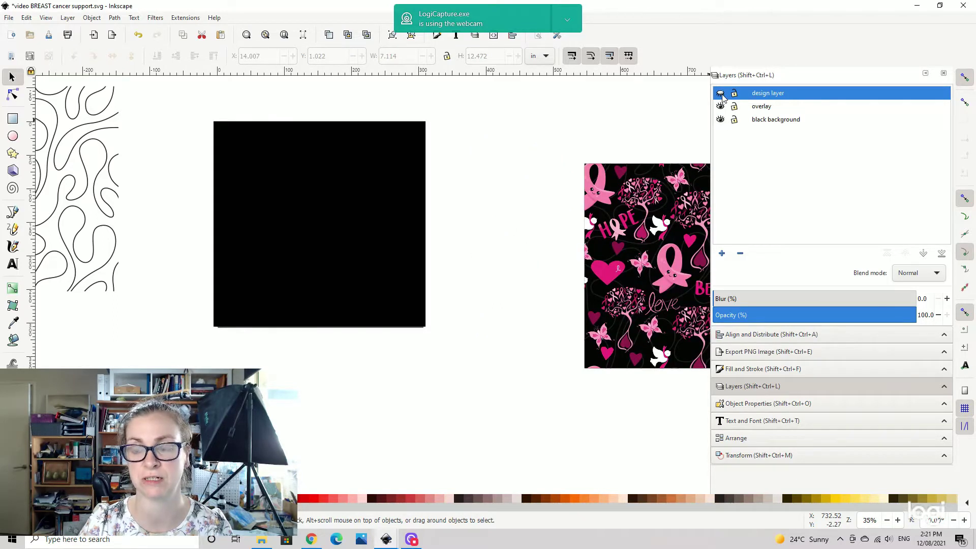
click(720, 94)
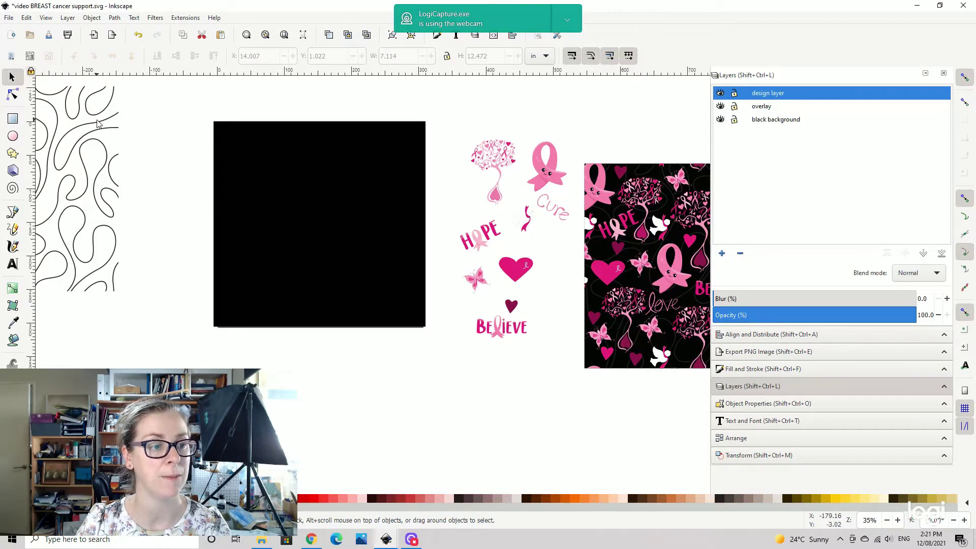
- Try placing the curved-line overlay over the black square, and move it partly off the square again
click(762, 107)
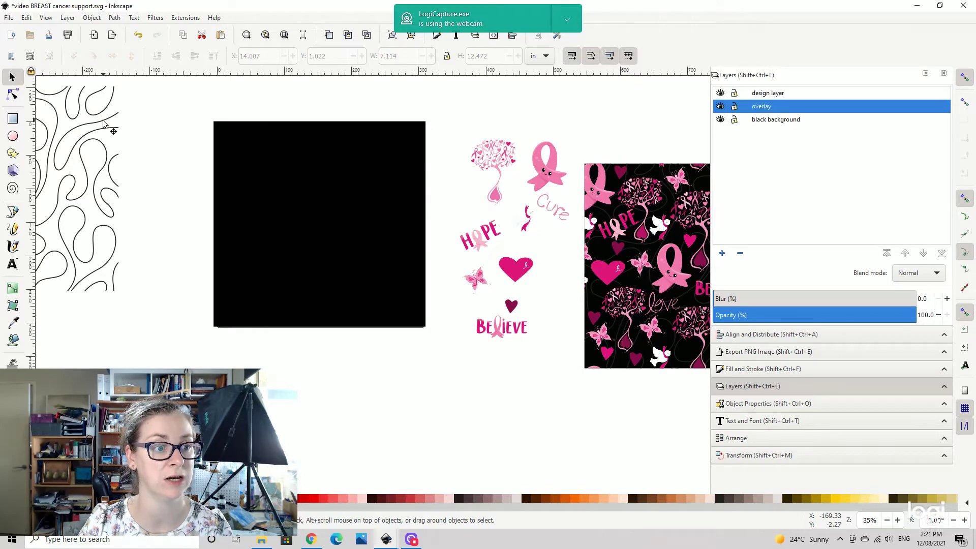
mouse_move(103, 122)
mouse_down()
mouse_move(233, 146)
mouse_move(360, 185)
mouse_move(404, 155)
mouse_up()
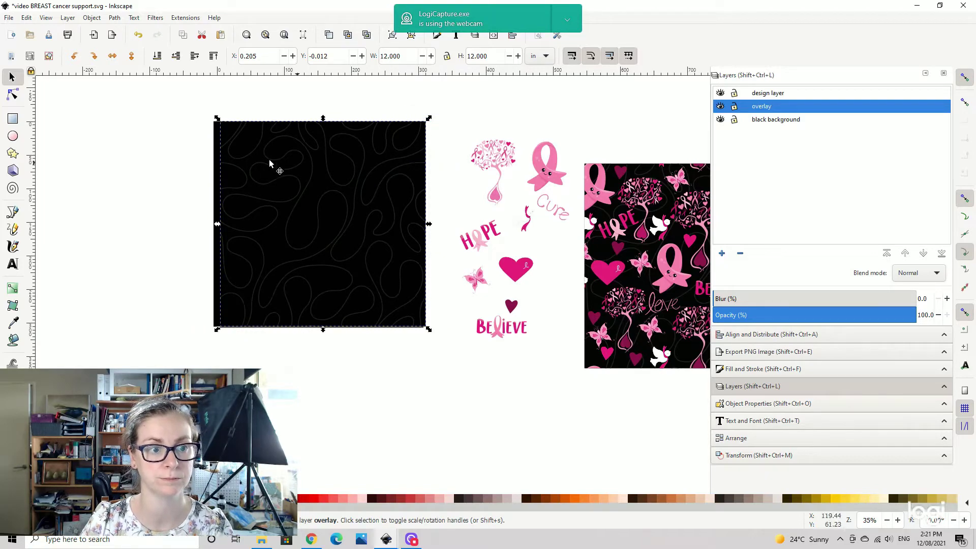
alt+click(214, 169)
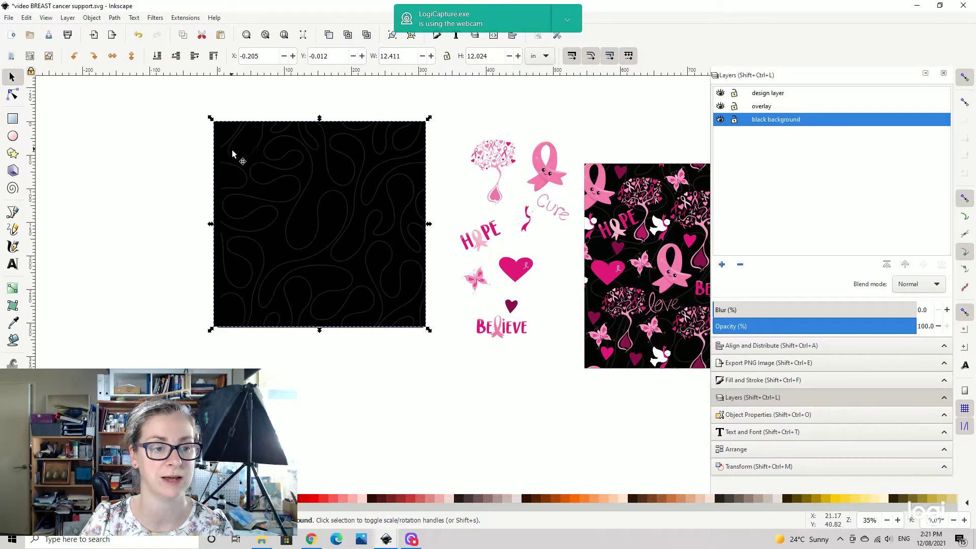
drag(323, 139, 287, 283)
- Resize the black background square to 12 in wide and 12 in high
click(324, 174)
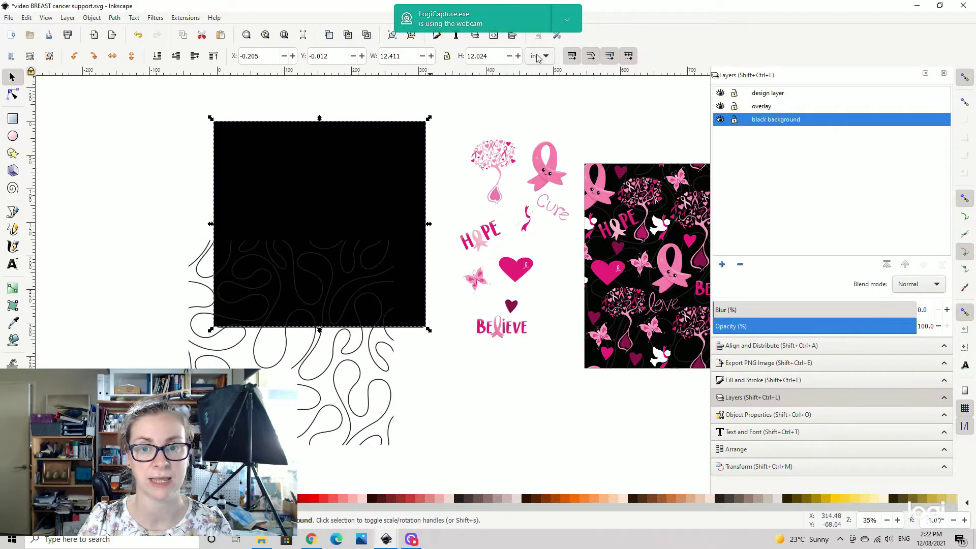
double_click(413, 57)
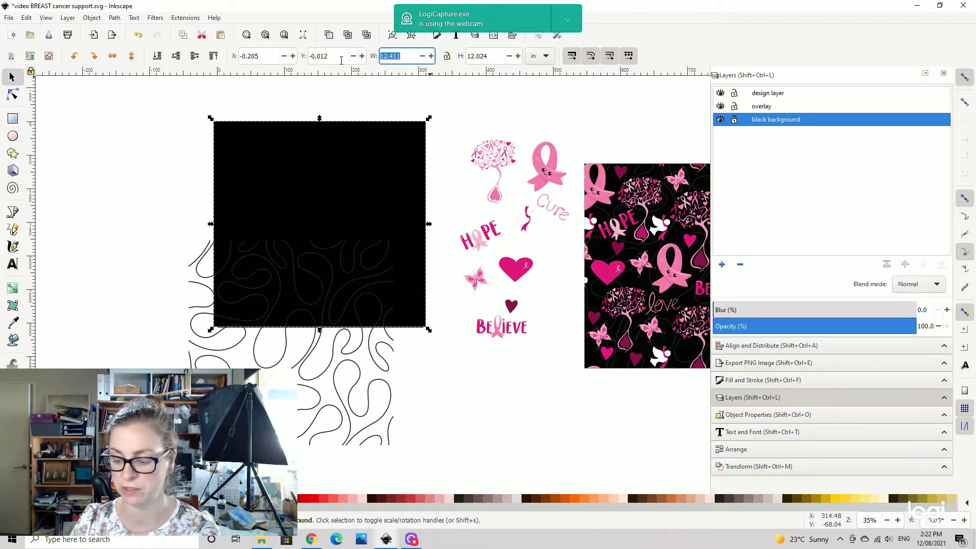
text(12)
key(Tab)
text(12)
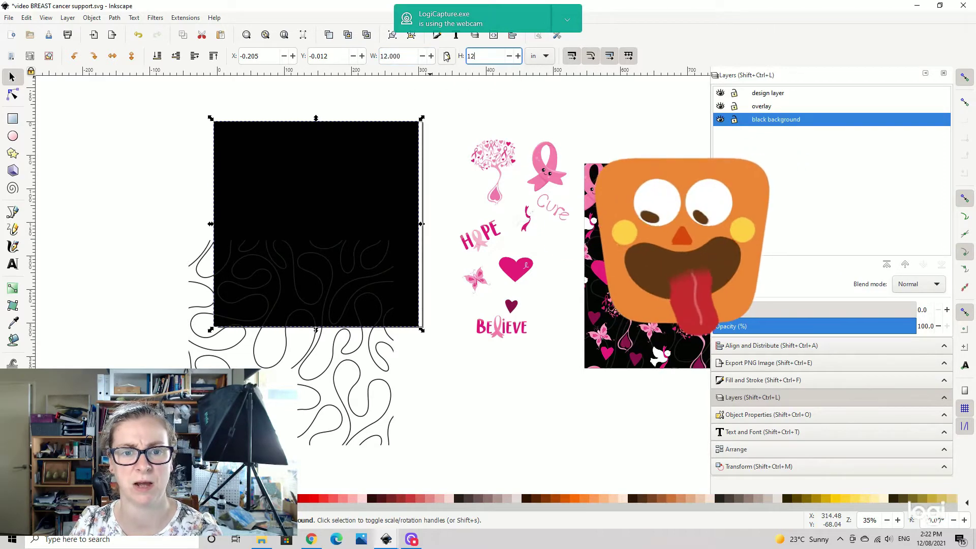
key(Return)
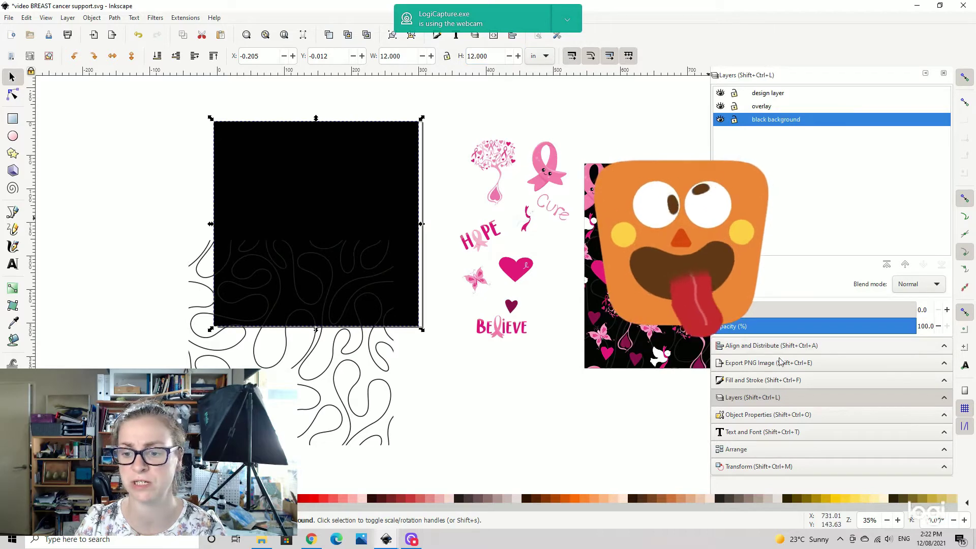
- Center the resized black square horizontally and vertically relative to the page
click(767, 345)
click(872, 136)
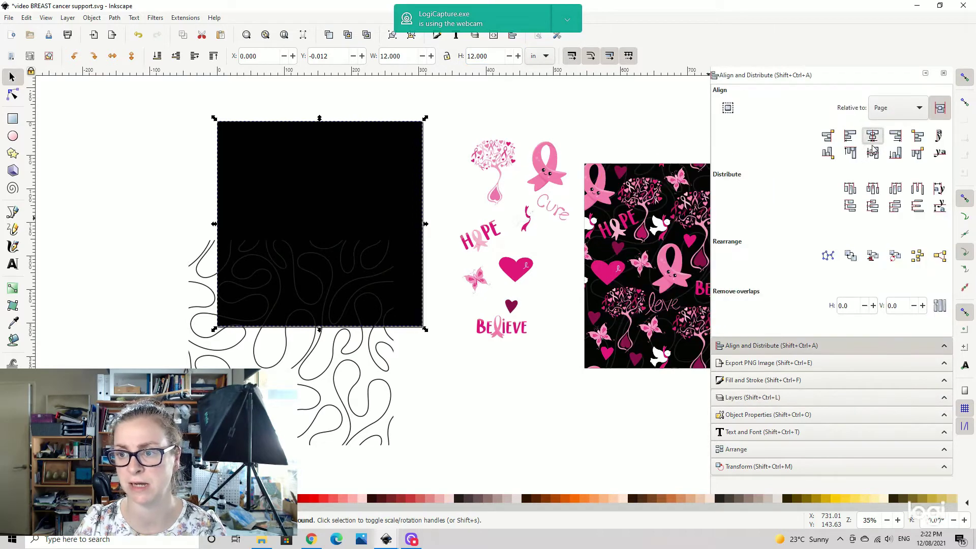
click(872, 152)
click(516, 113)
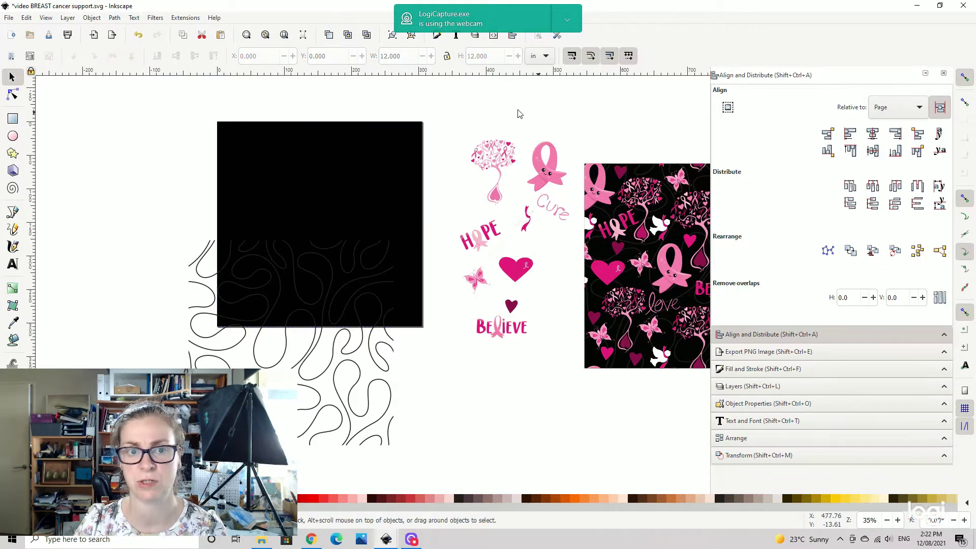
- Place the curved-line overlay over the black square, centered on the page, and display the layer list again
drag(198, 279, 231, 156)
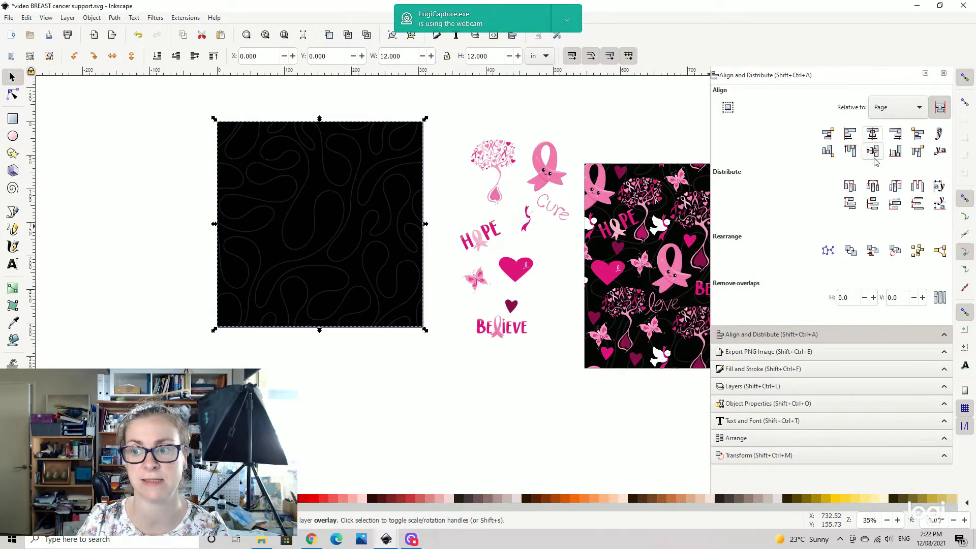
click(552, 126)
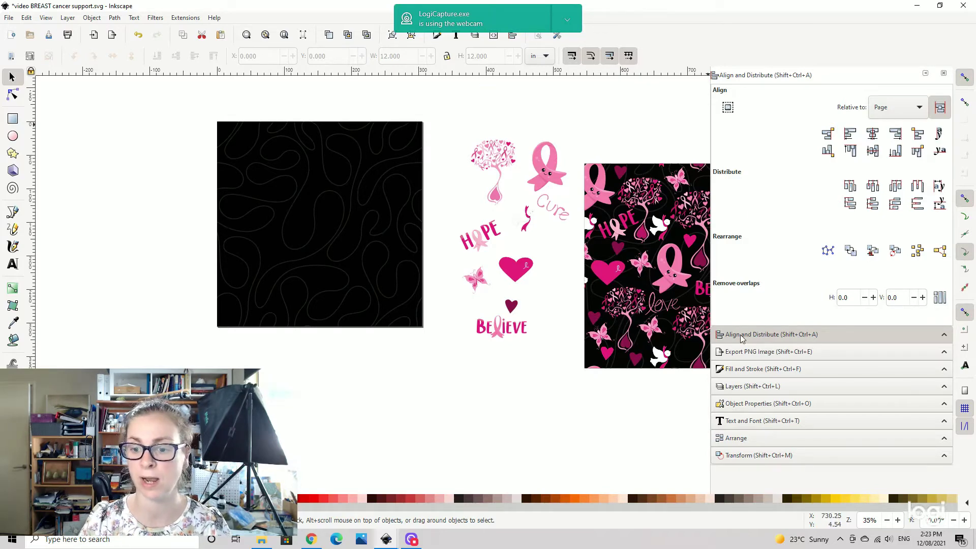
click(751, 369)
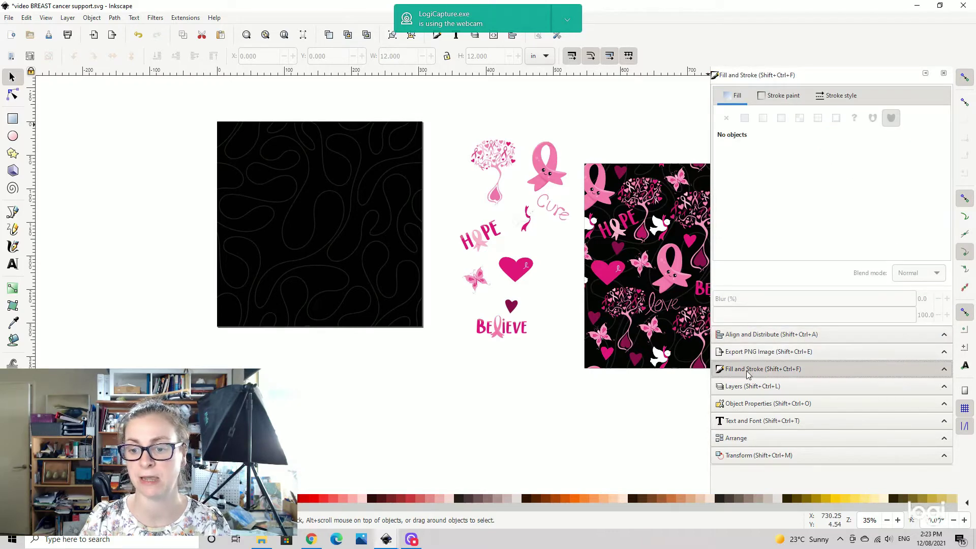
click(747, 386)
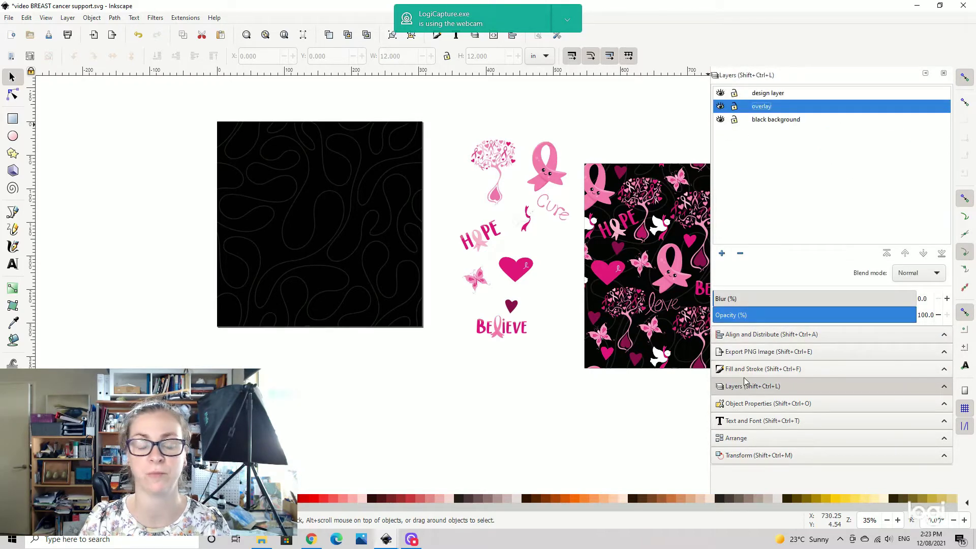
- Lock the black background and overlay layers
click(734, 120)
click(734, 107)
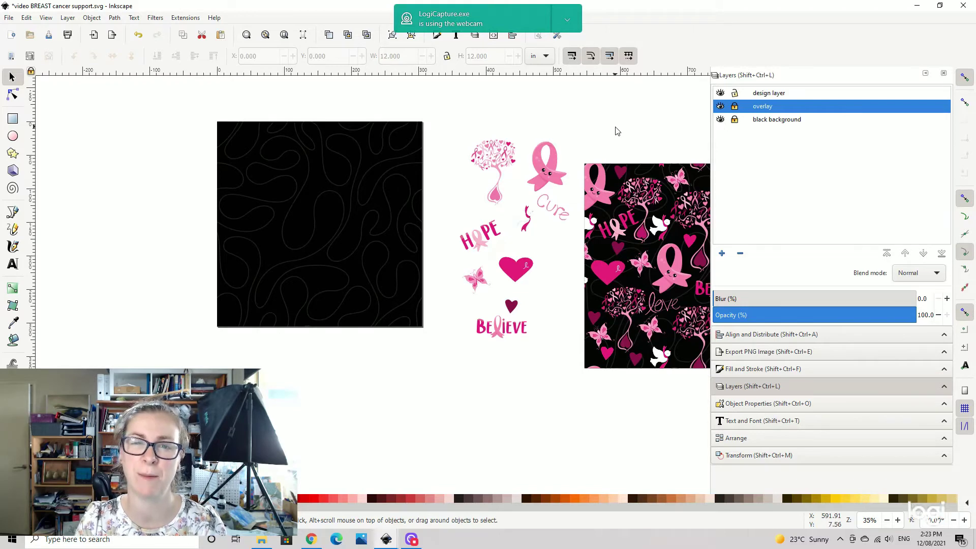
drag(634, 145, 562, 120)
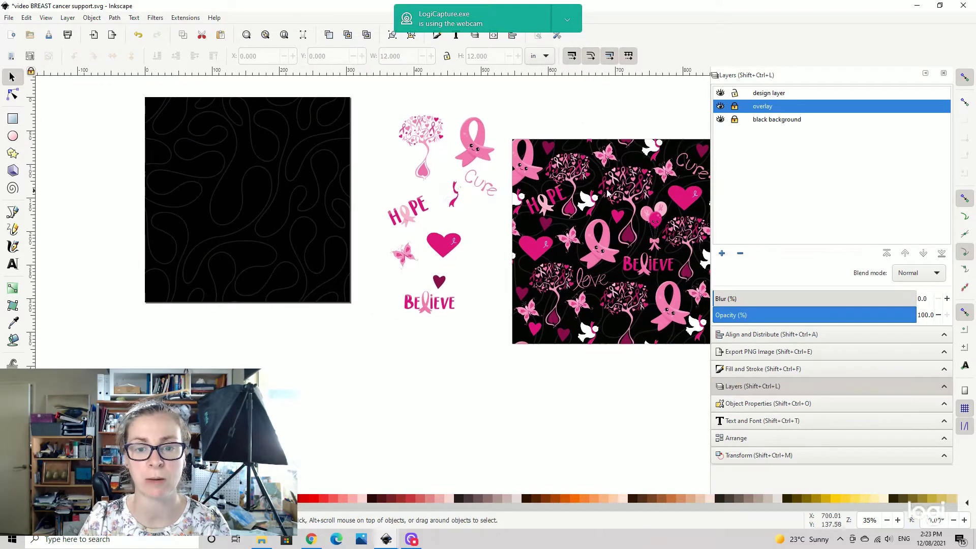
- Place the heart tree in the upper left of the black square and add an enlarged duplicate about 5.17 in wide beside it
click(425, 147)
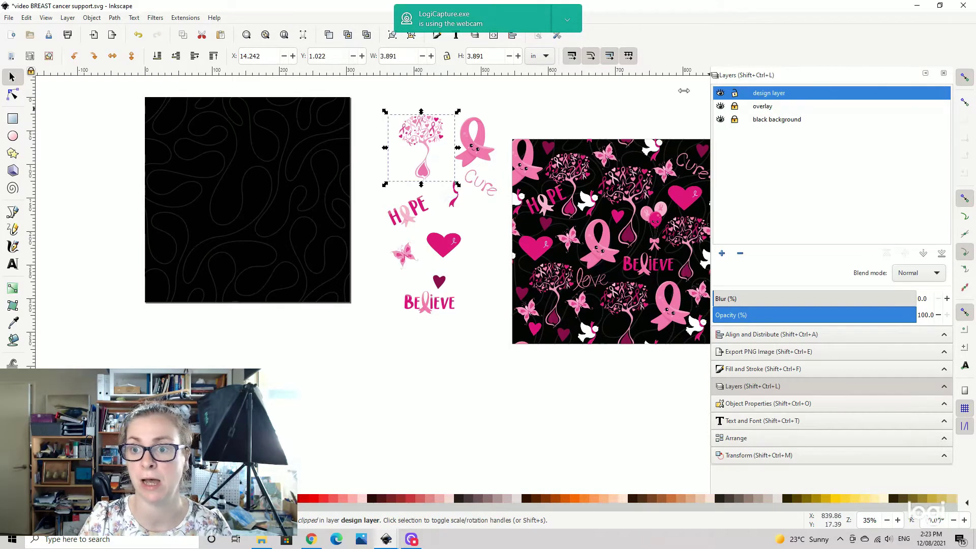
drag(434, 153, 211, 172)
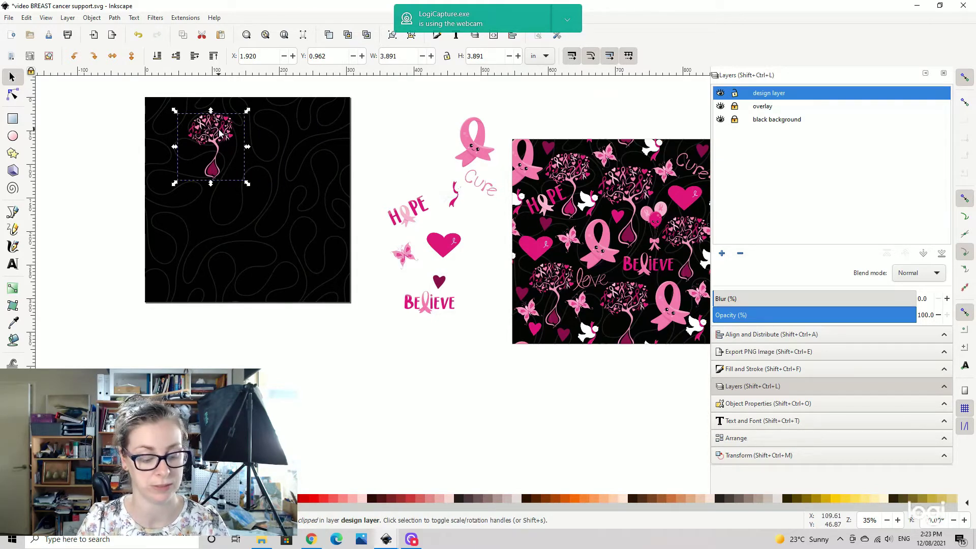
key(ctrl+d)
drag(216, 138, 324, 141)
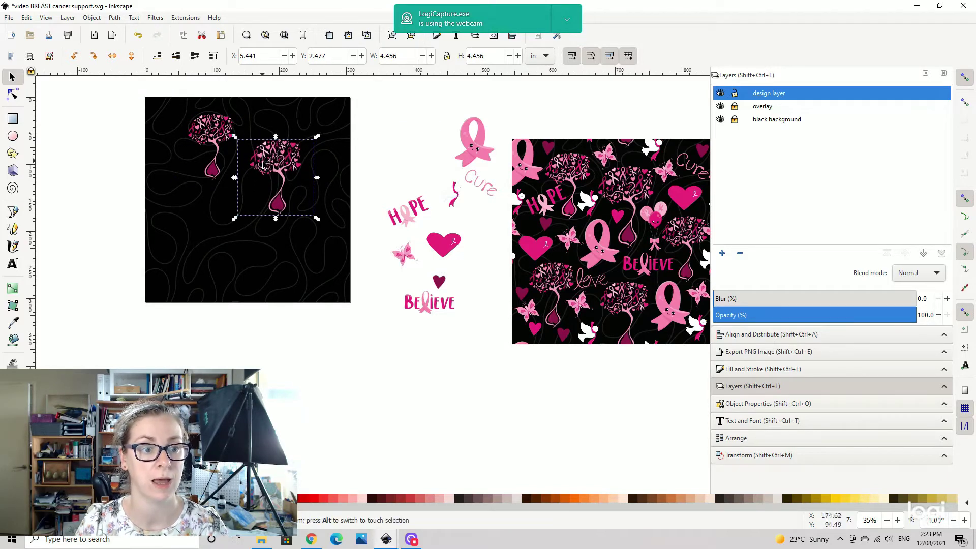
click(284, 197)
drag(266, 203, 251, 206)
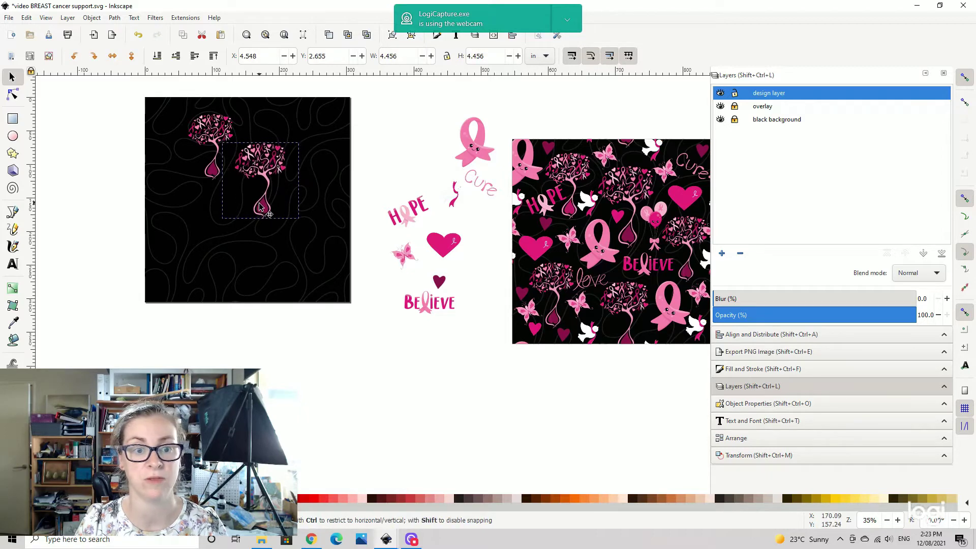
drag(302, 139, 323, 130)
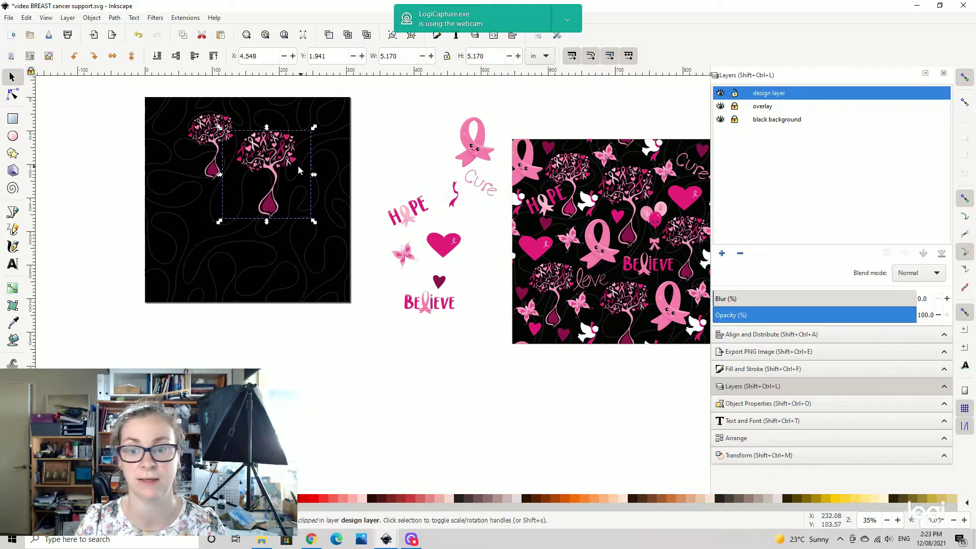
- Add two copies of the small heart tree, one near the black square's right edge and one at its lower left
click(215, 157)
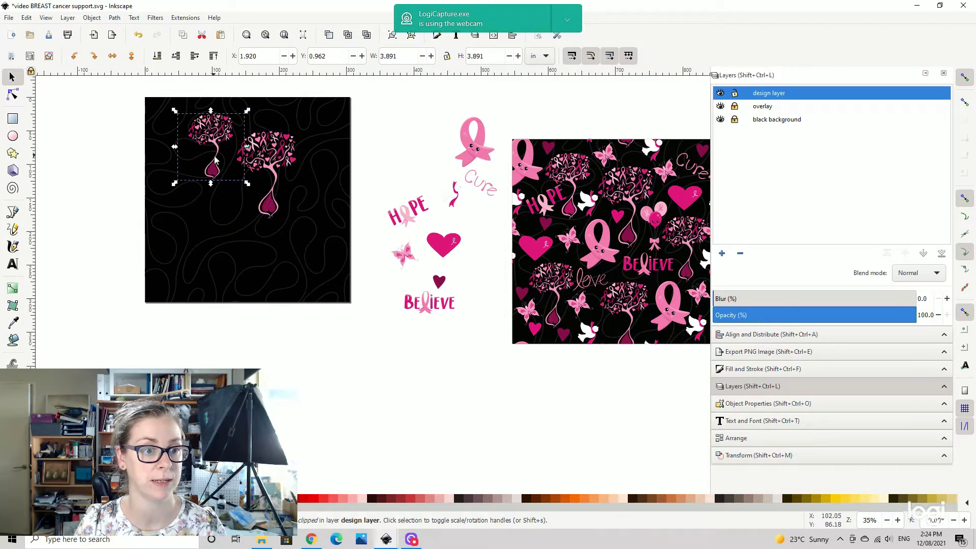
key(ctrl+d)
drag(211, 170, 306, 237)
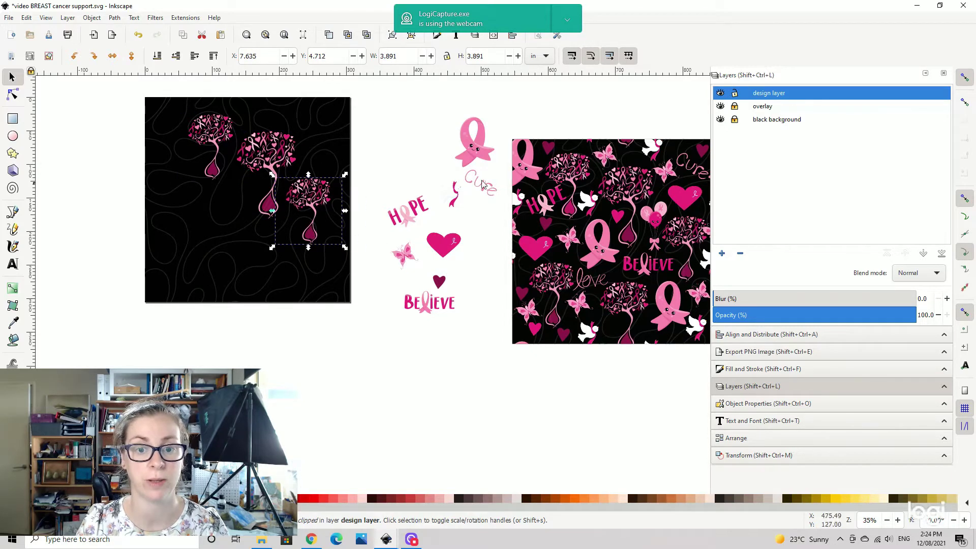
click(314, 219)
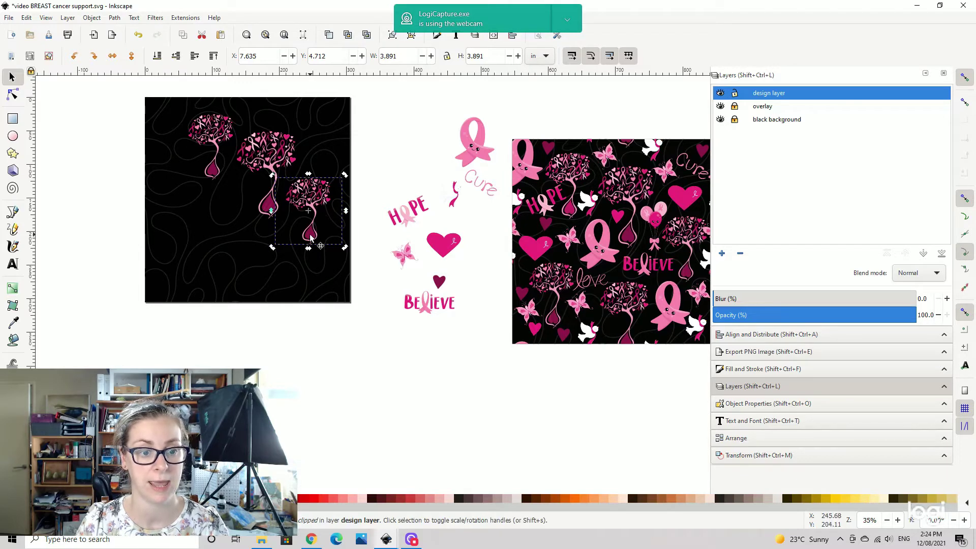
drag(314, 220, 207, 263)
click(205, 245)
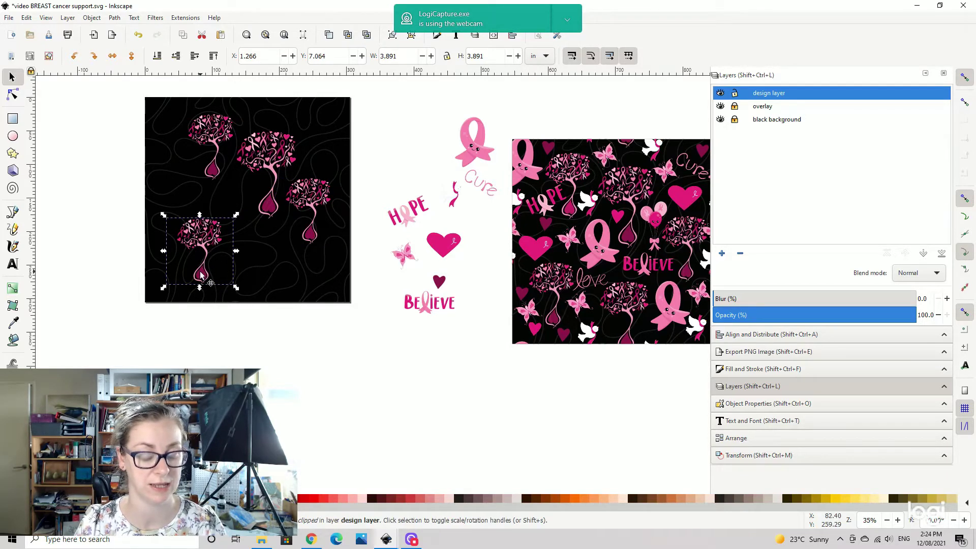
- Duplicate the lower-left tree, place the copy across the square's bottom edge and enlarge it to about 4.34 in wide
key(ctrl+d)
drag(205, 250, 274, 277)
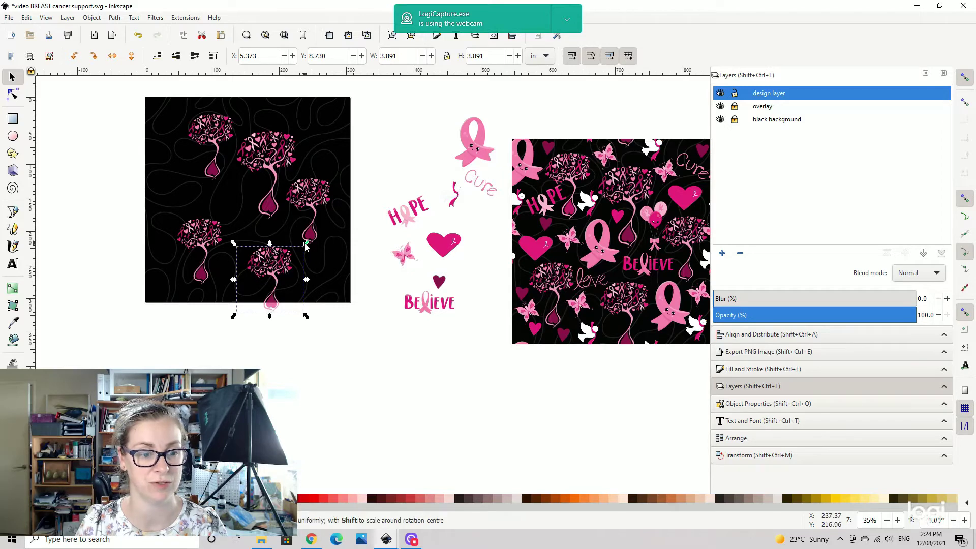
drag(306, 245, 316, 240)
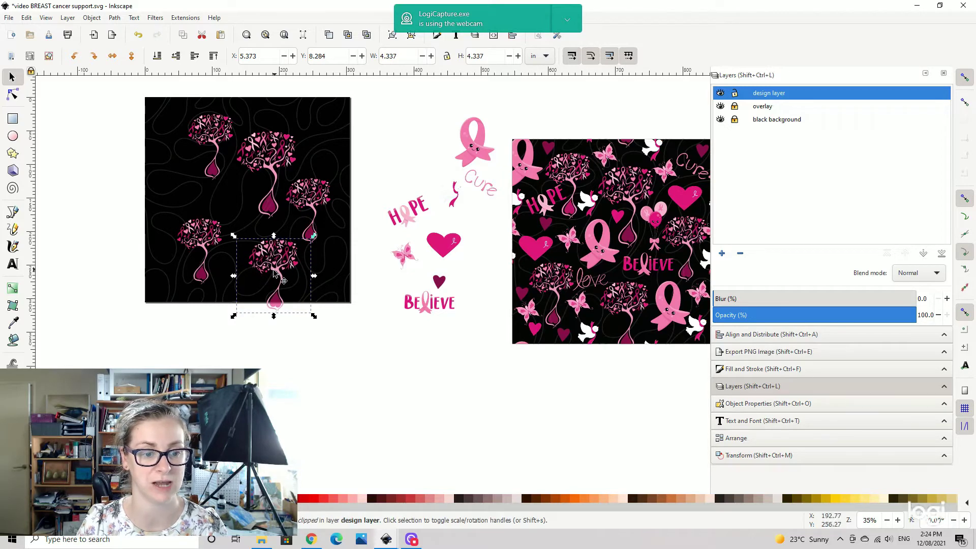
drag(274, 273, 263, 271)
mouse_move(382, 176)
mouse_down()
mouse_move(338, 168)
mouse_move(542, 163)
mouse_move(273, 199)
mouse_move(311, 180)
mouse_move(536, 163)
mouse_move(470, 206)
mouse_move(549, 203)
mouse_move(547, 190)
mouse_move(395, 191)
mouse_up()
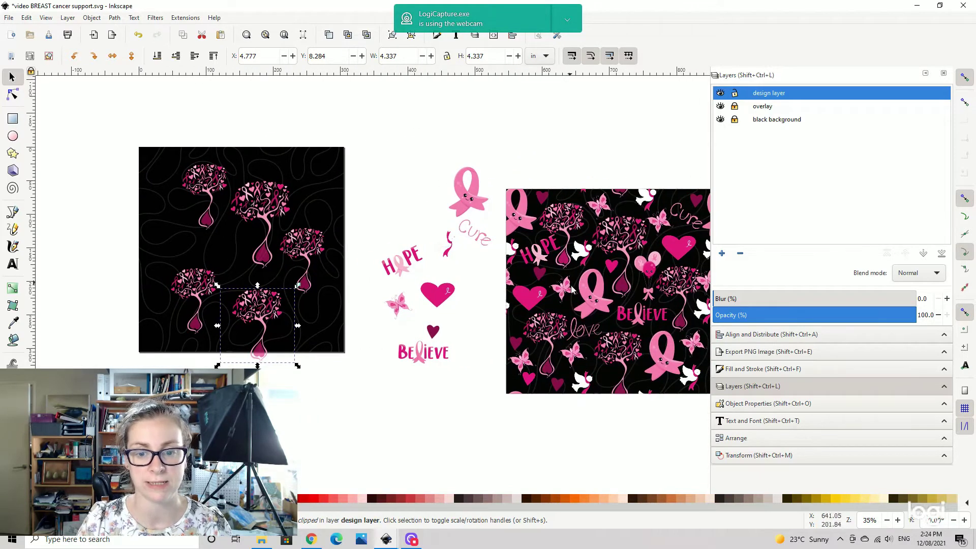
key(Escape)
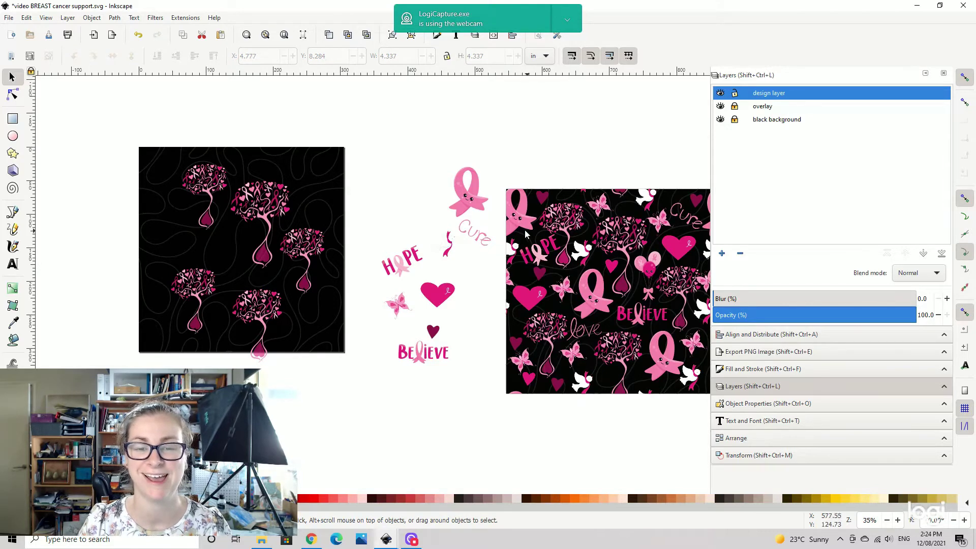
- Place copies of the smiling ribbon over the black square's upper-left corner and near its center, and save the document
click(471, 205)
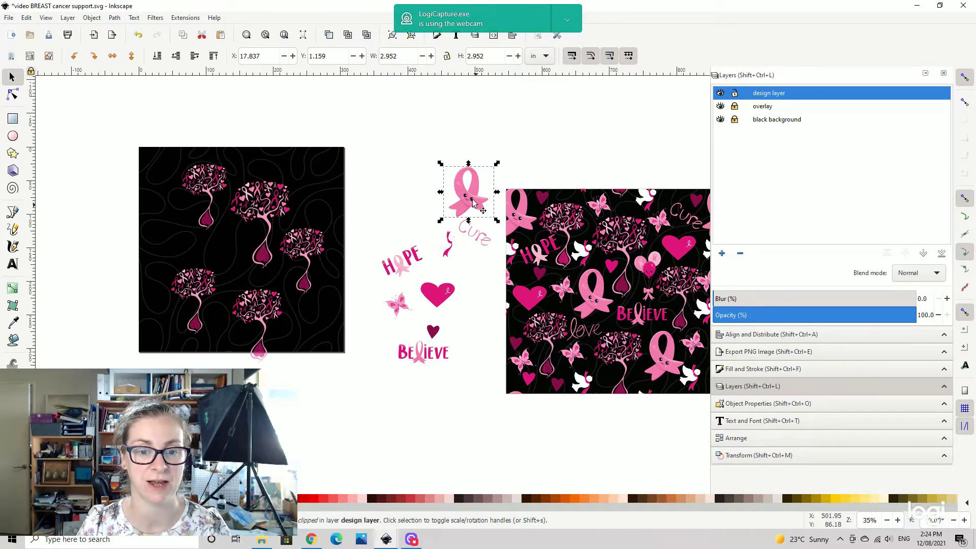
drag(480, 217, 149, 180)
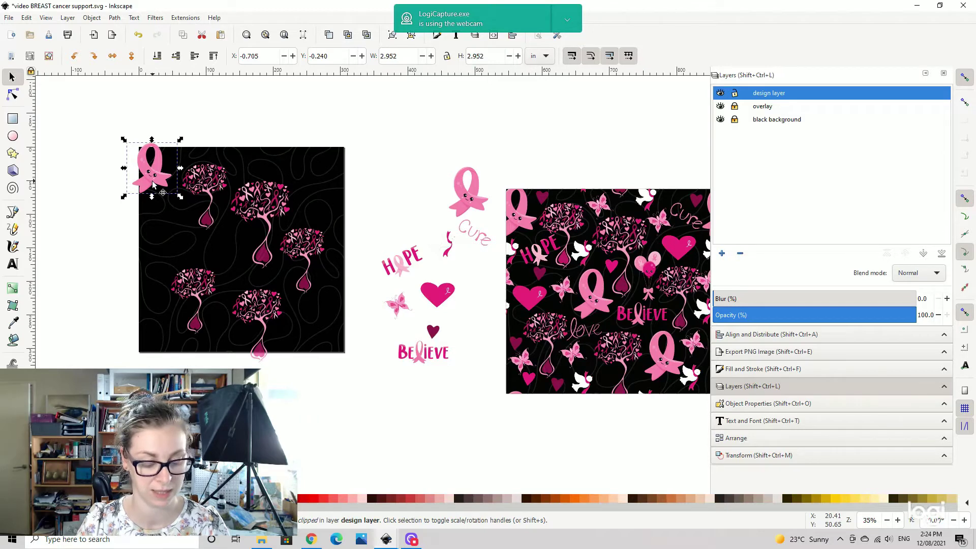
key(ctrl+d)
drag(153, 184, 234, 264)
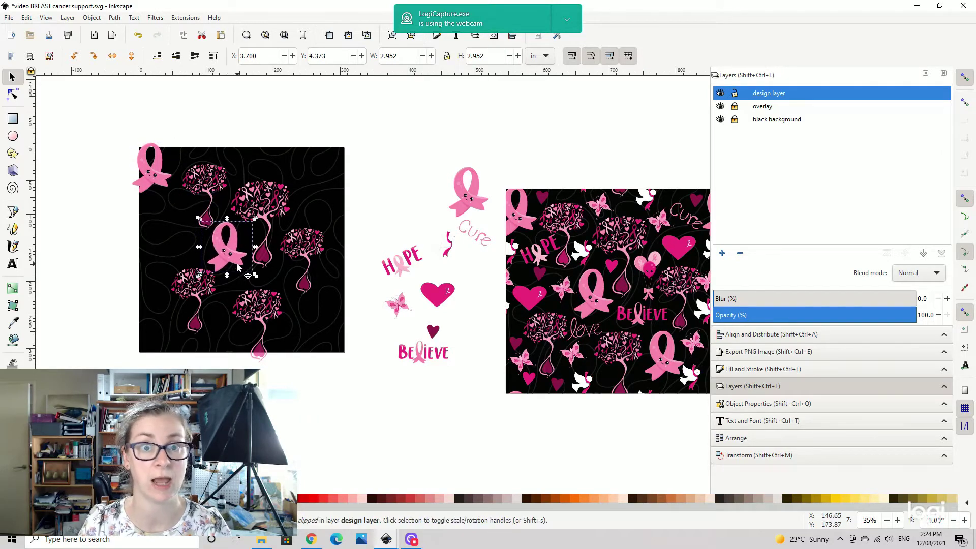
click(8, 18)
click(35, 98)
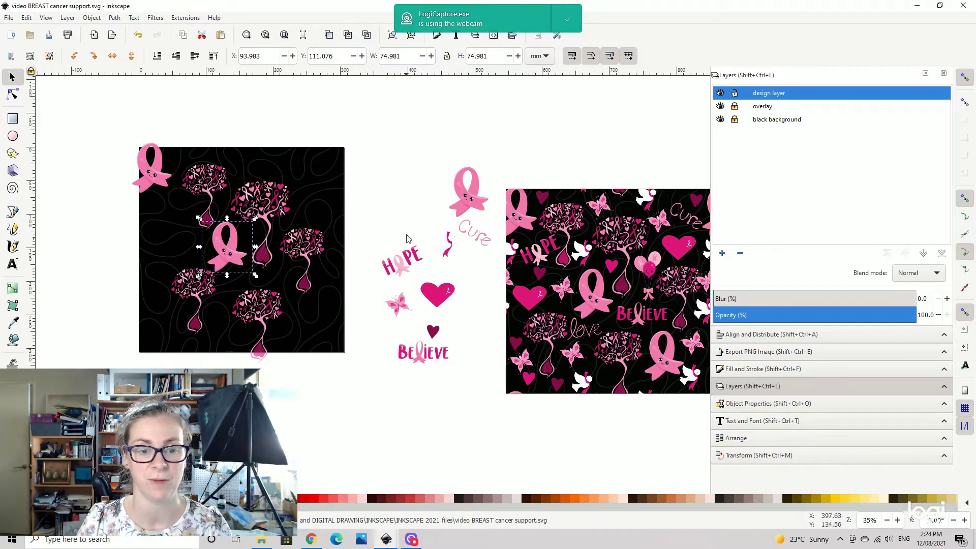
- Add another copy of the smiling ribbon in the lower-right area of the black square
scroll(407, 228, down, 2)
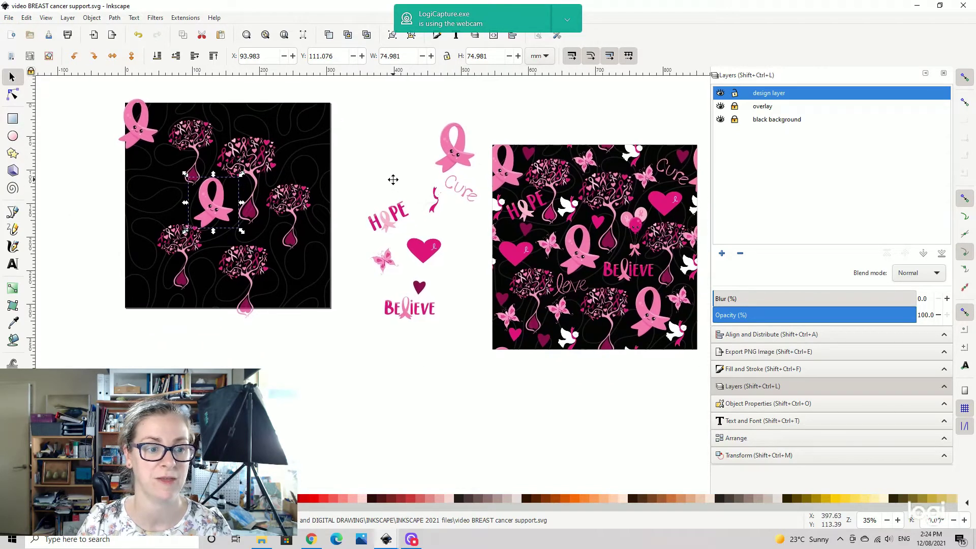
click(212, 212)
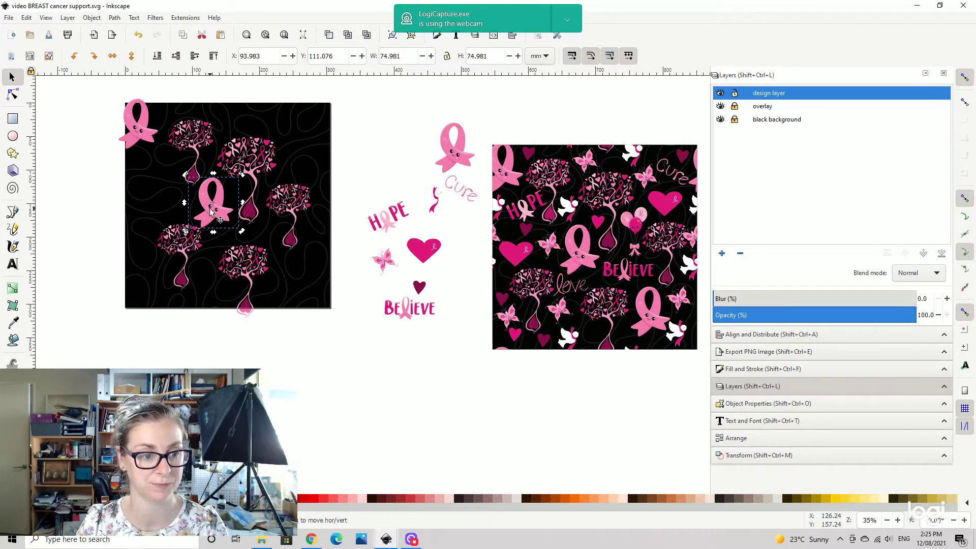
drag(212, 213, 292, 283)
drag(288, 290, 289, 290)
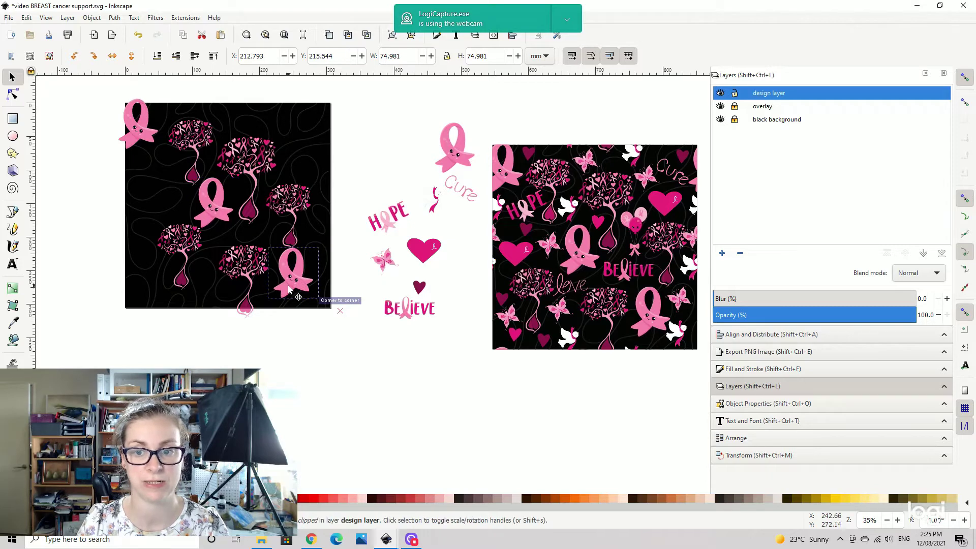
- Unlock the black background layer and place a copy of the finished pattern's balloon motif on the blank canvas between the two squares
click(639, 230)
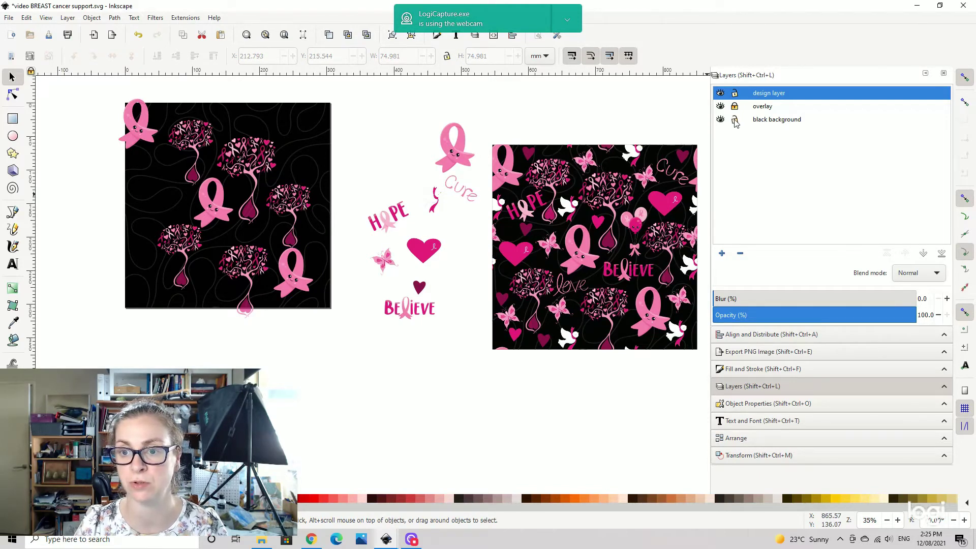
click(638, 226)
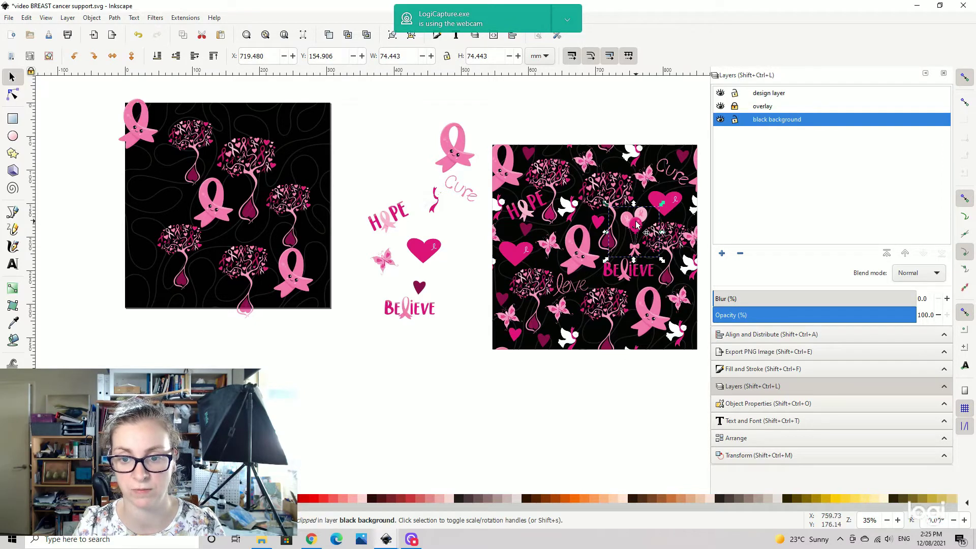
drag(635, 225, 377, 142)
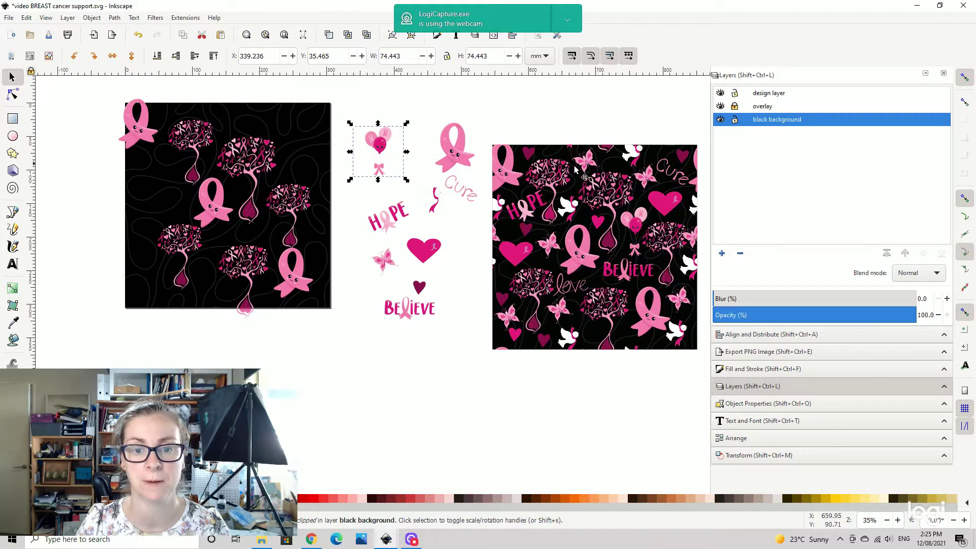
click(734, 120)
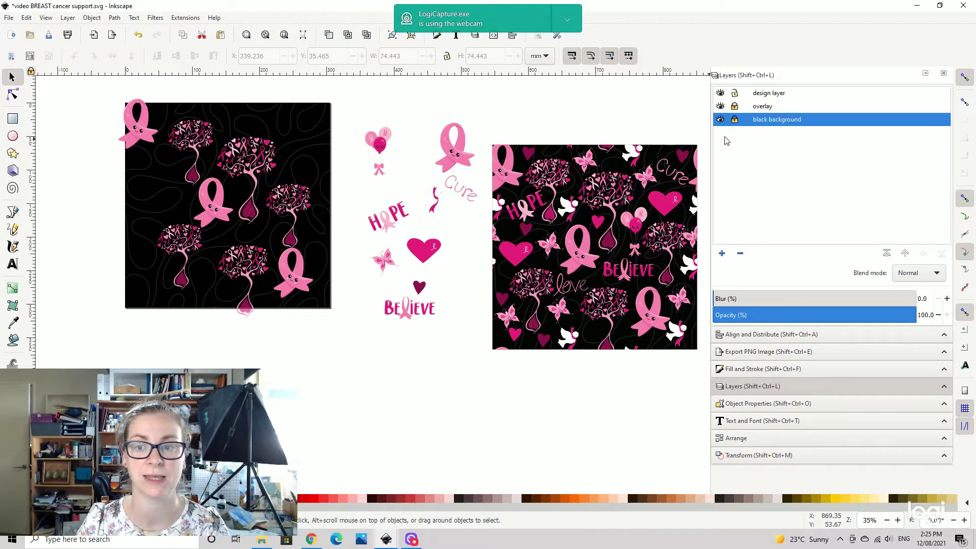
- Move the copied balloon motif to the design layer
click(386, 148)
click(68, 17)
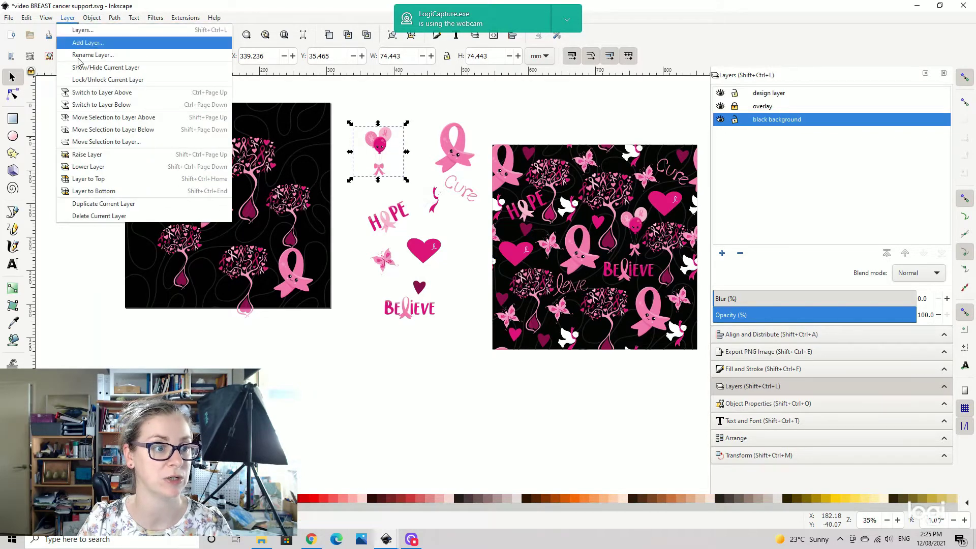
click(106, 144)
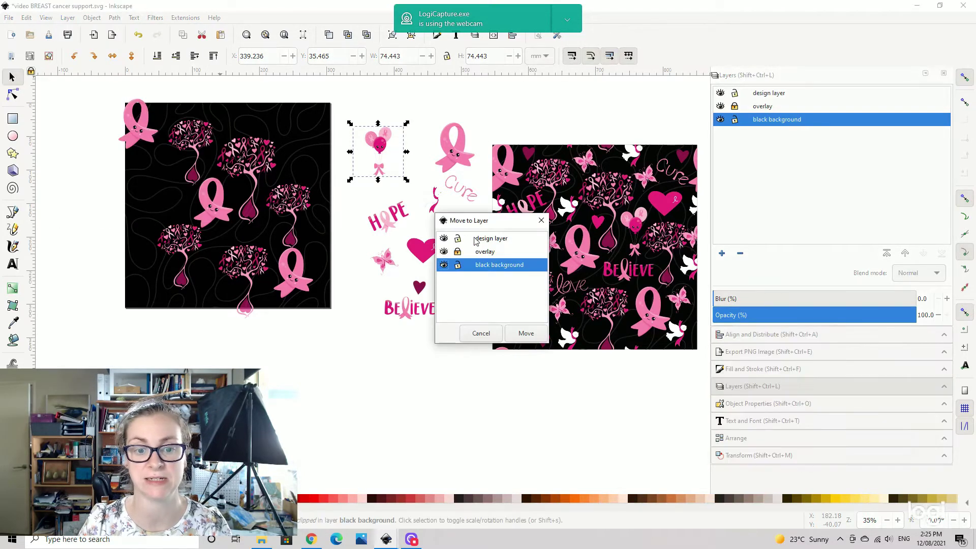
click(475, 239)
click(526, 333)
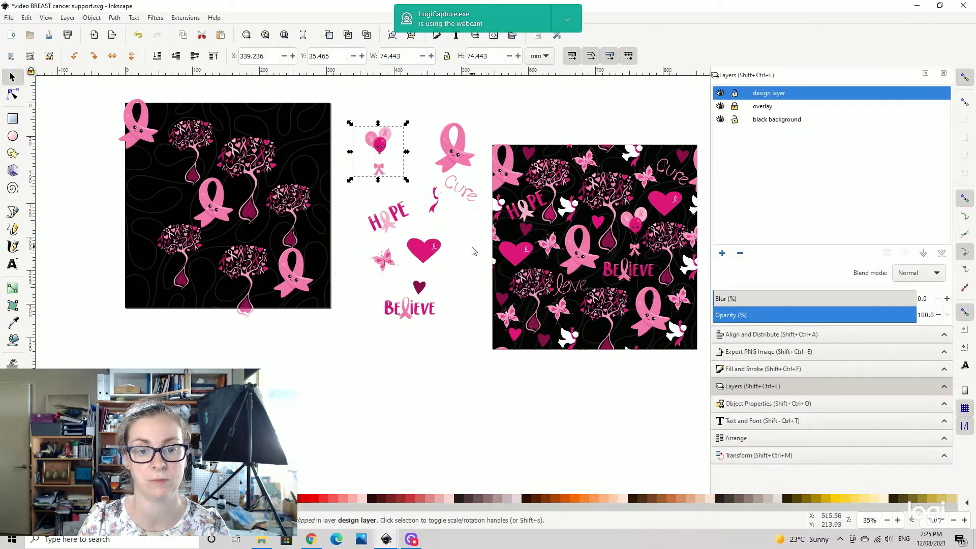
click(407, 173)
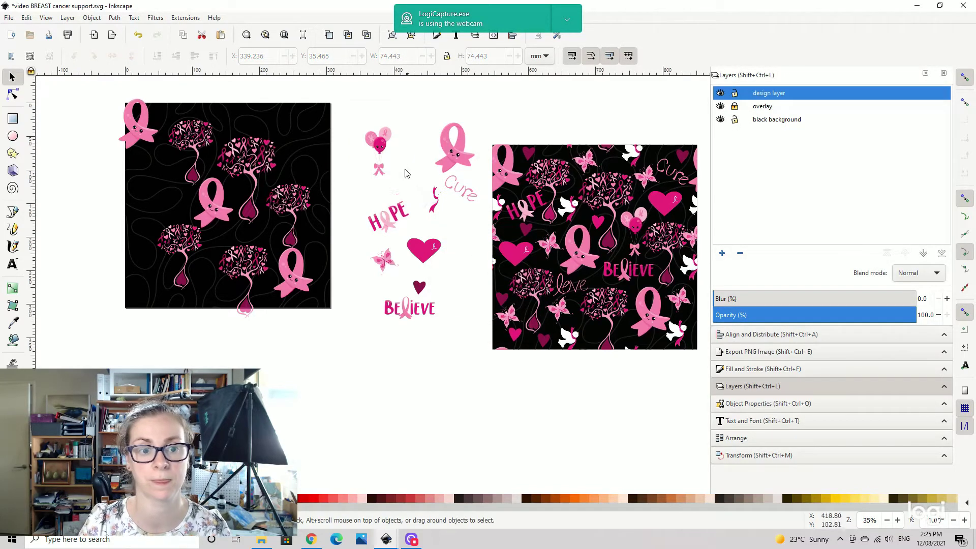
- Place the balloon motif between the large tree and the right-hand tree, and shift the large tree up and slightly left
click(386, 148)
drag(386, 148, 282, 197)
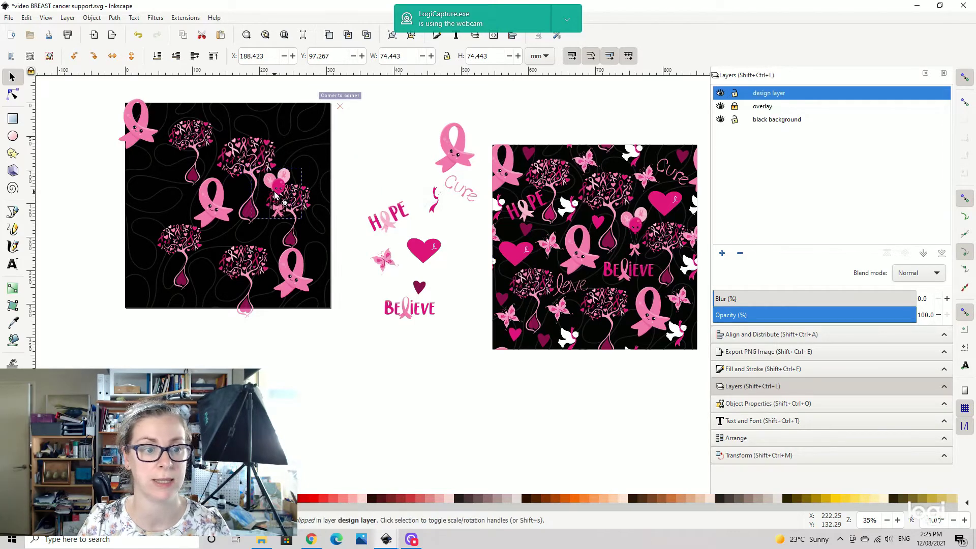
click(248, 171)
drag(249, 176, 241, 169)
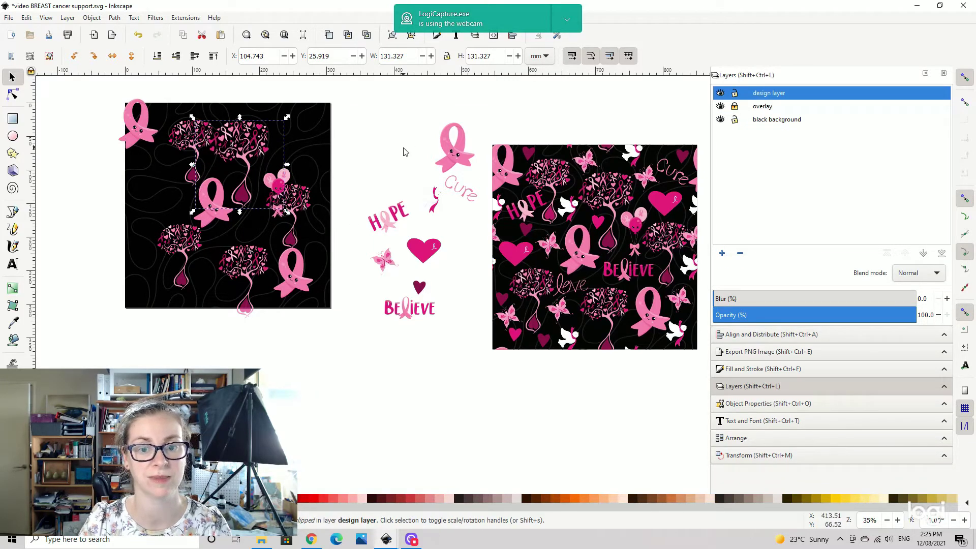
- Move the spare motifs, including the word Cure, from beside the black square to the empty canvas below the two squares
scroll(405, 152, left, 2)
scroll(405, 152, down, 1)
mouse_move(364, 92)
mouse_down()
mouse_move(505, 305)
mouse_move(505, 362)
mouse_up()
mouse_move(506, 275)
mouse_down()
mouse_move(496, 349)
mouse_move(545, 520)
mouse_up()
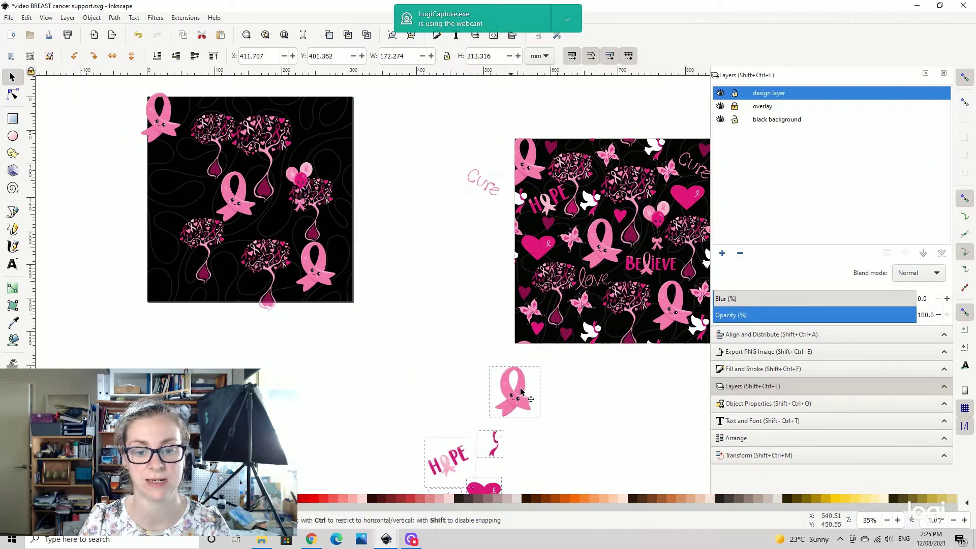
drag(506, 373, 456, 291)
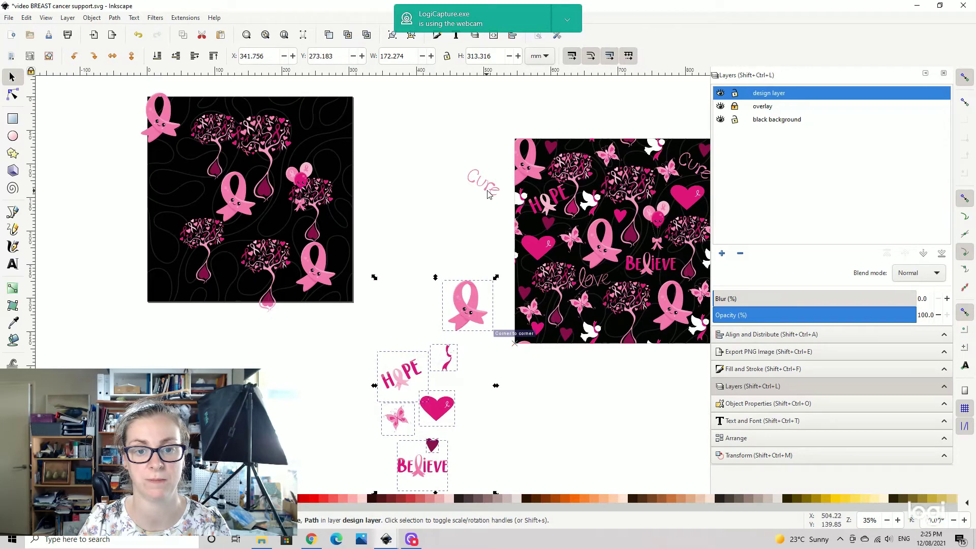
drag(487, 193, 497, 400)
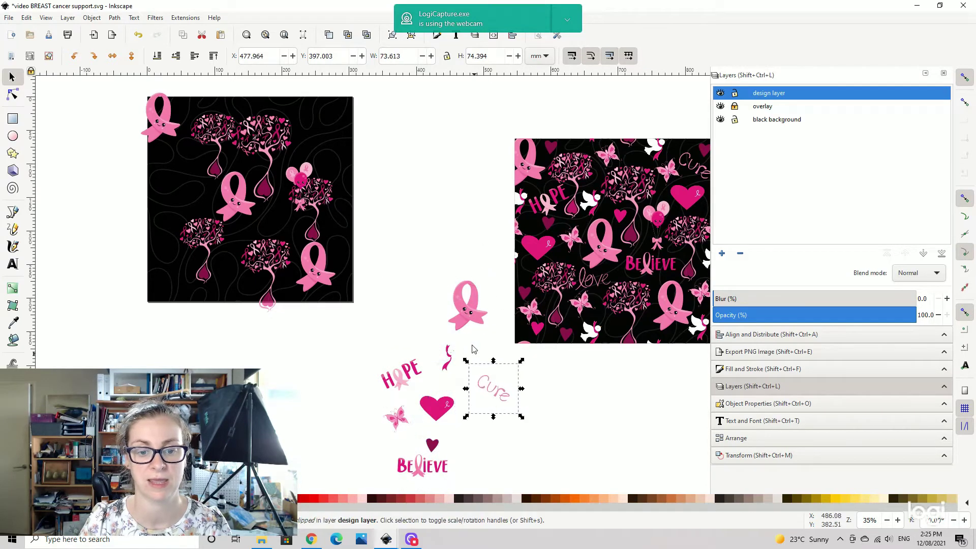
- Group the loose ribbon with the other spare motifs and move them all to the empty canvas left of the black square
drag(466, 308, 531, 442)
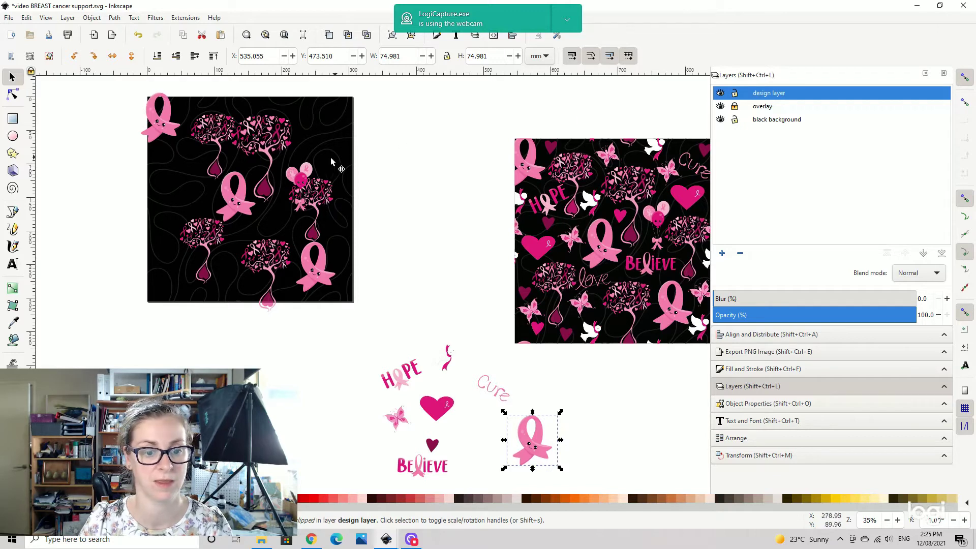
drag(337, 170, 360, 59)
drag(381, 216, 590, 430)
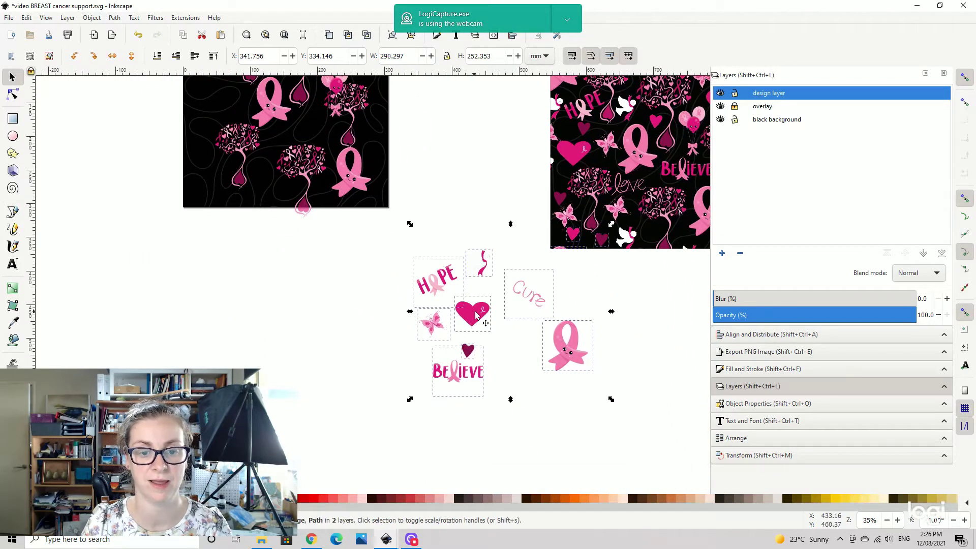
drag(472, 314, 185, 341)
drag(415, 135, 682, 235)
drag(456, 396, 263, 199)
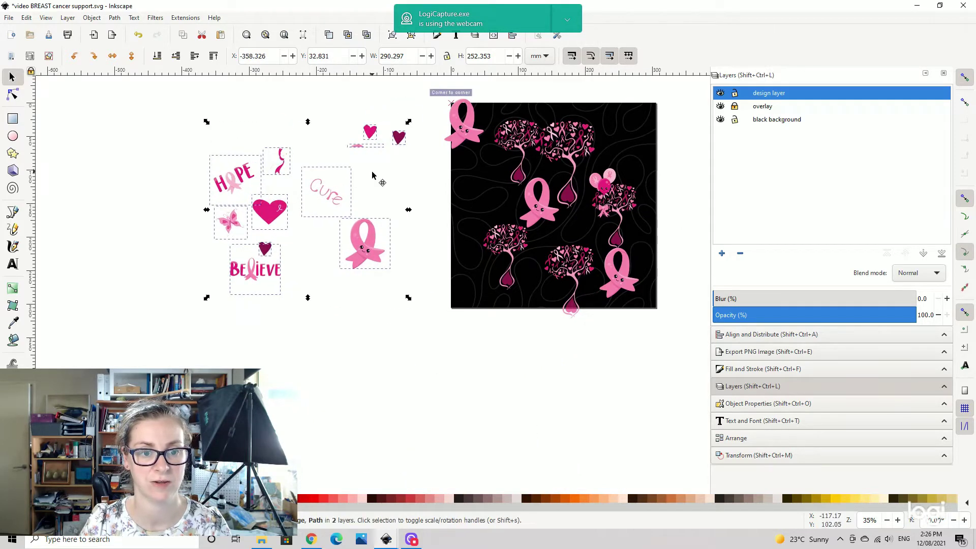
- Stretch the thin pink fragment below the two small loose hearts to about 47.6 mm high, and delete it
click(367, 155)
click(359, 147)
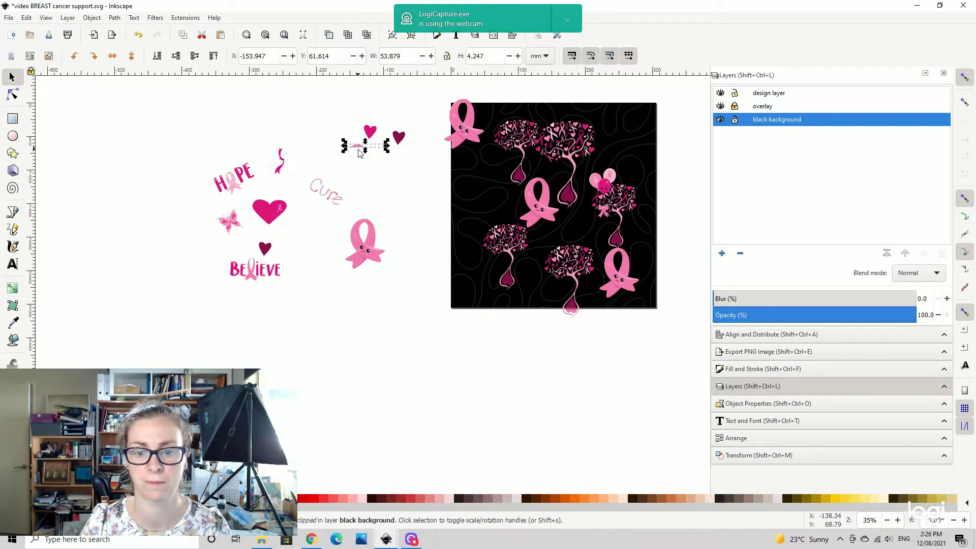
mouse_move(364, 152)
mouse_down()
mouse_move(367, 209)
mouse_move(375, 185)
mouse_move(377, 197)
mouse_up()
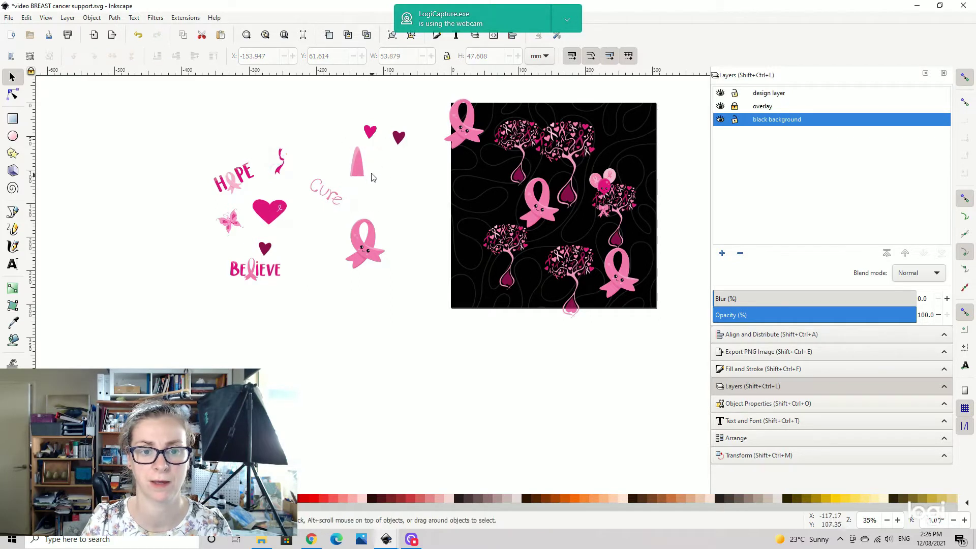
click(370, 171)
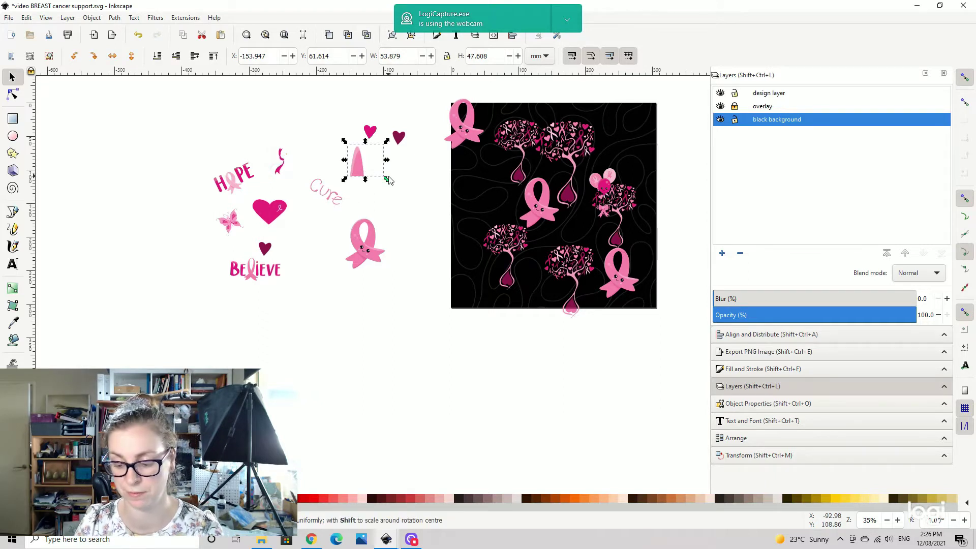
key(Delete)
drag(178, 125, 413, 343)
drag(409, 218, 233, 226)
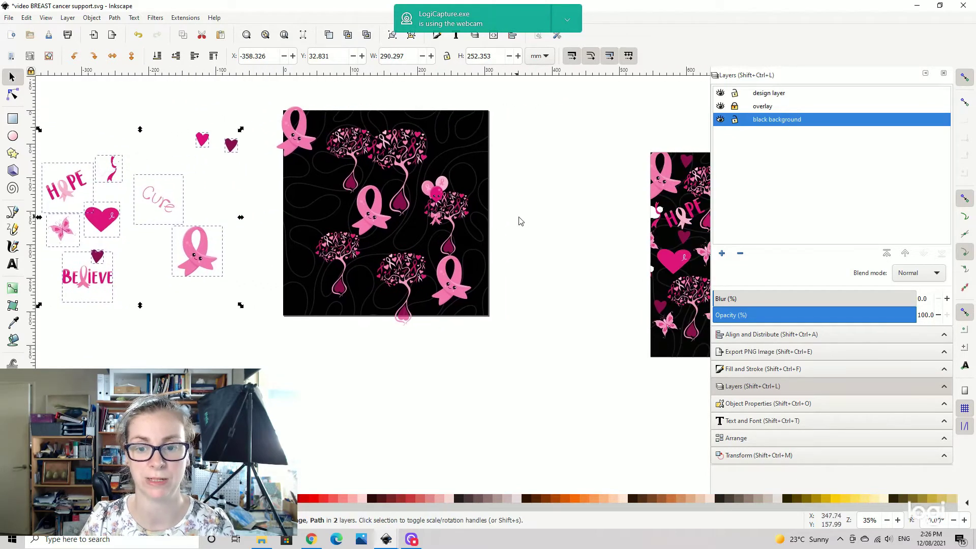
drag(518, 218, 341, 200)
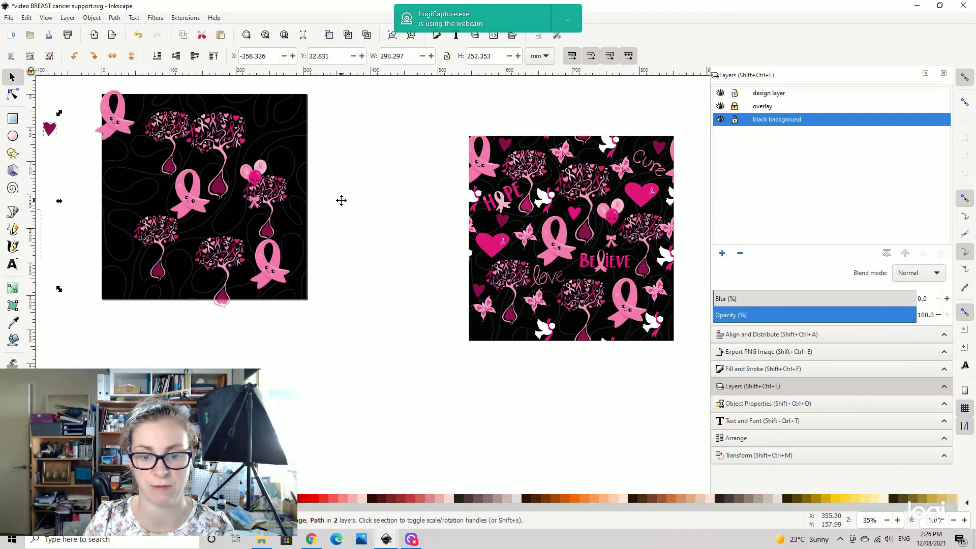
drag(341, 200, 347, 201)
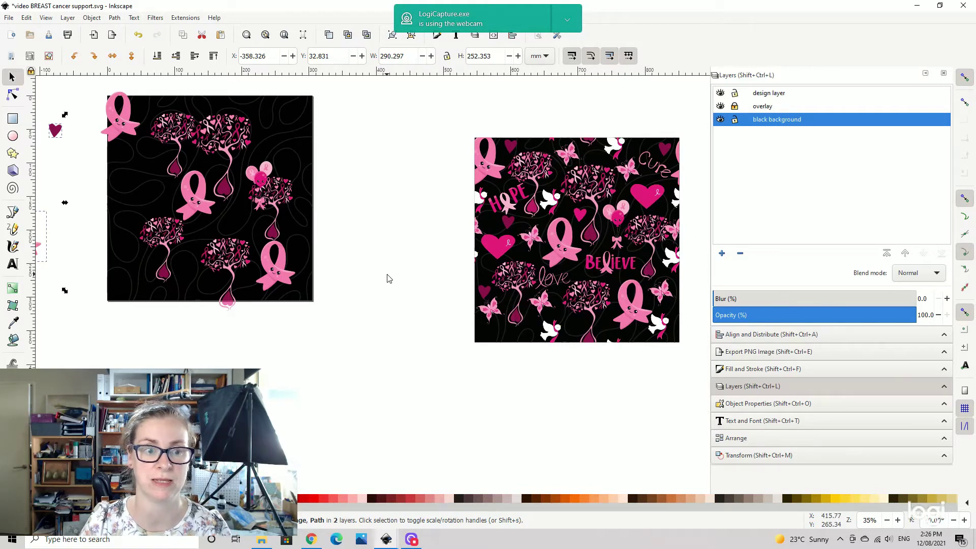
drag(377, 275, 500, 315)
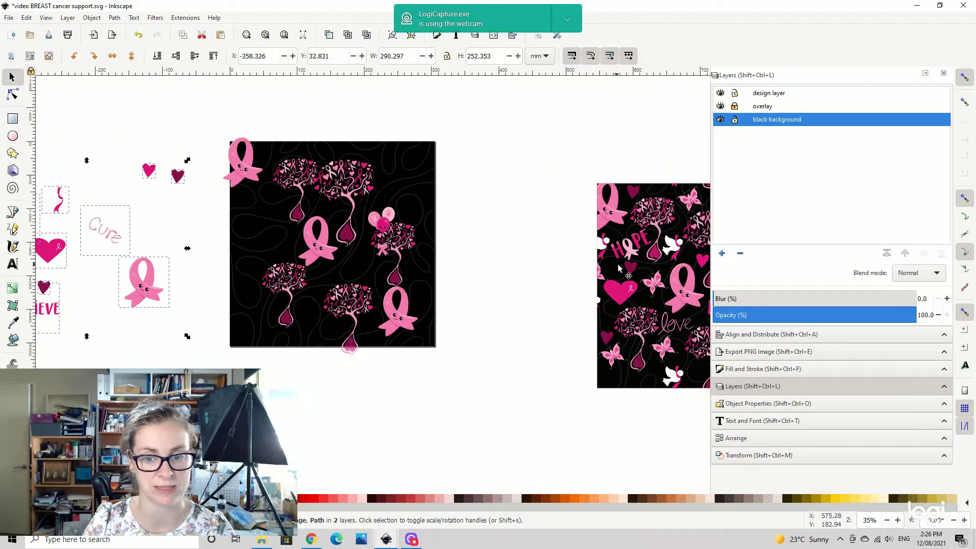
- Move the whole finished pattern square closer to the black square's right side, and lock the black background layer
drag(628, 276, 435, 233)
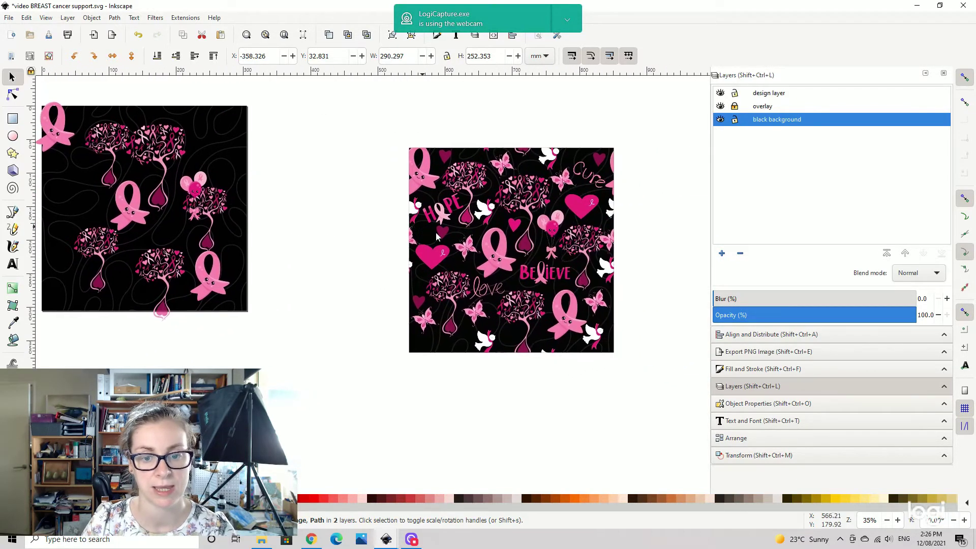
click(735, 121)
drag(370, 114, 668, 436)
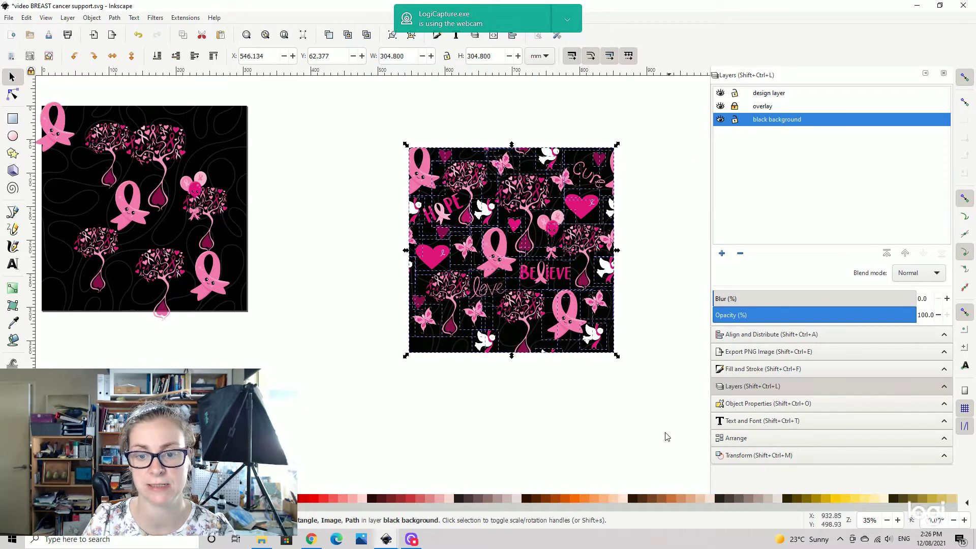
drag(590, 259, 466, 223)
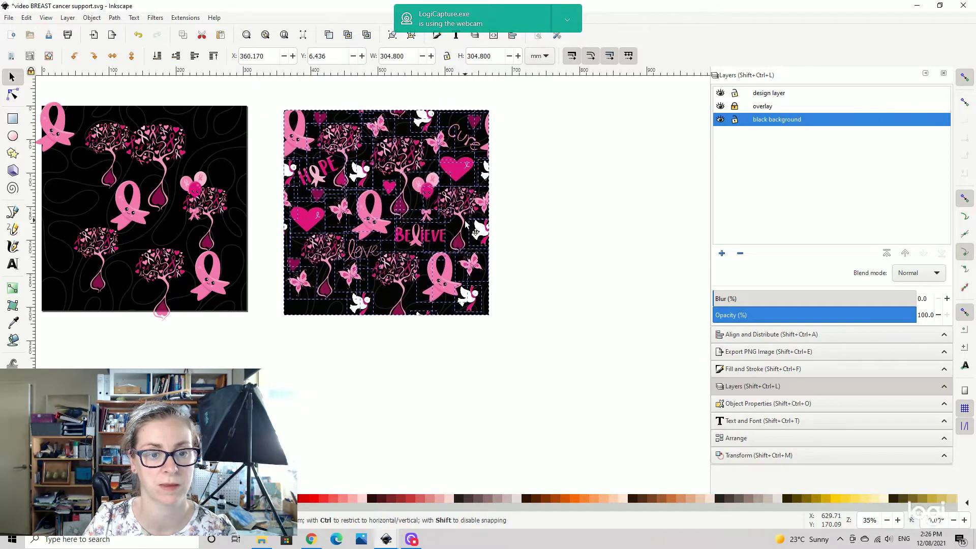
click(557, 207)
click(734, 121)
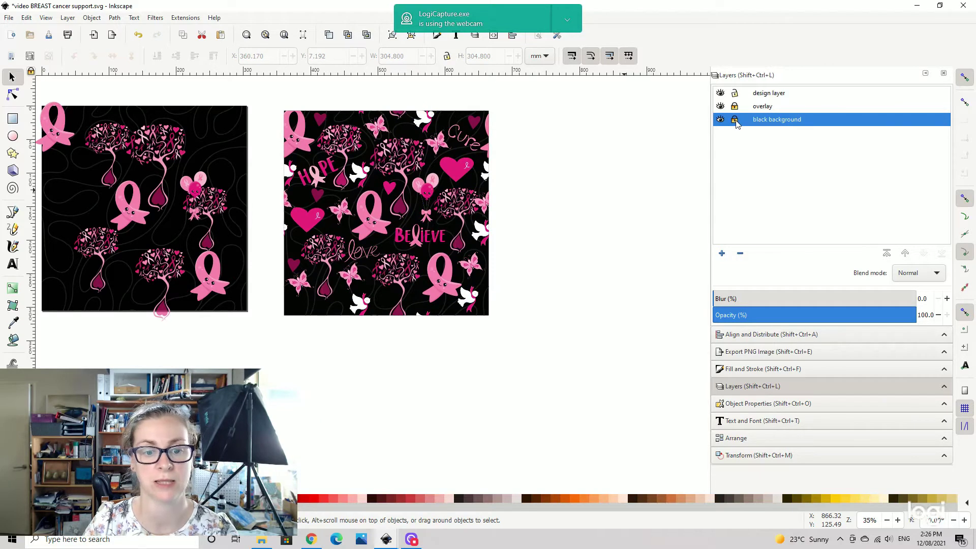
- Shift the upper-left tree slightly left on the black square and place the word Hope beside its trunk, below the corner ribbon
drag(195, 246, 229, 243)
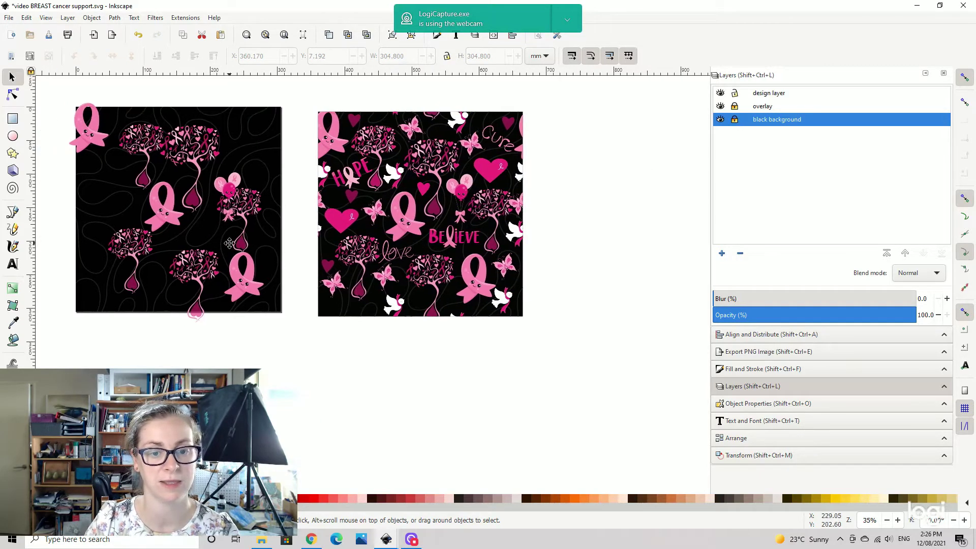
drag(302, 175, 559, 208)
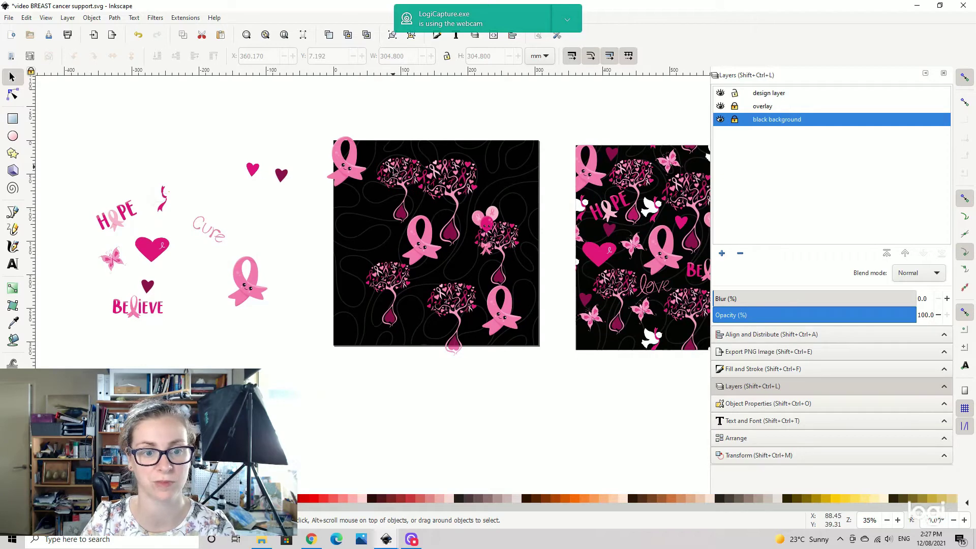
drag(399, 218, 384, 205)
drag(510, 181, 465, 175)
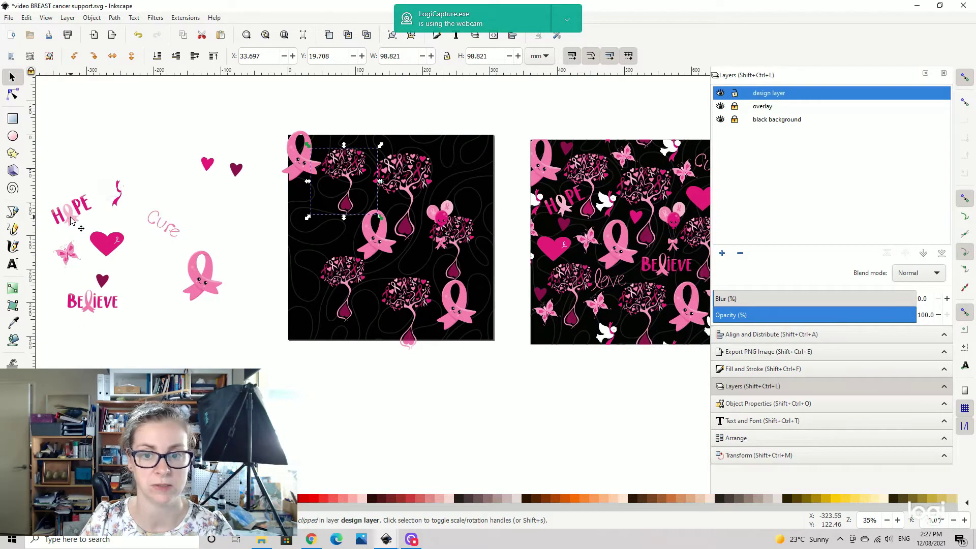
drag(71, 220, 328, 207)
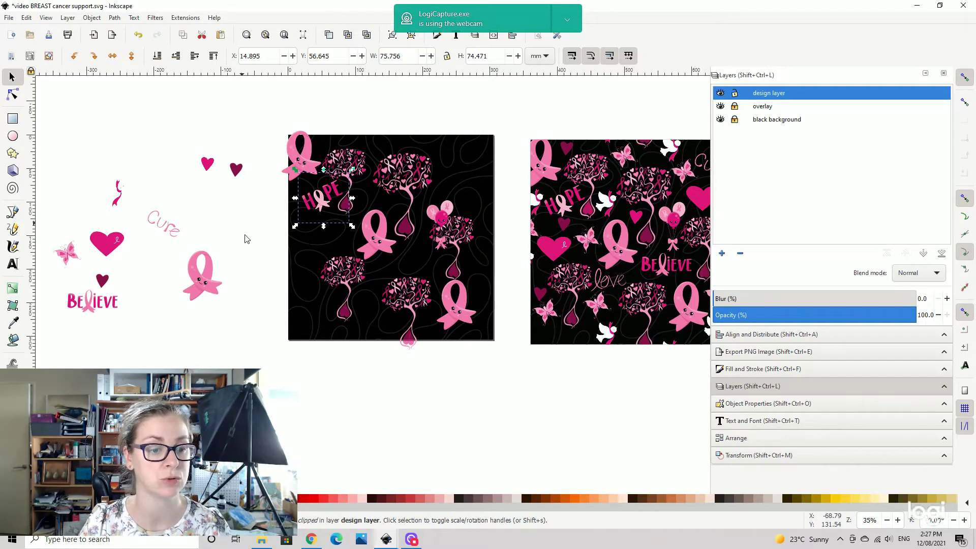
- Enlarge the spare ribbon motif to about 97 mm wide and undo a trial rotation and further enlargement of it
click(208, 283)
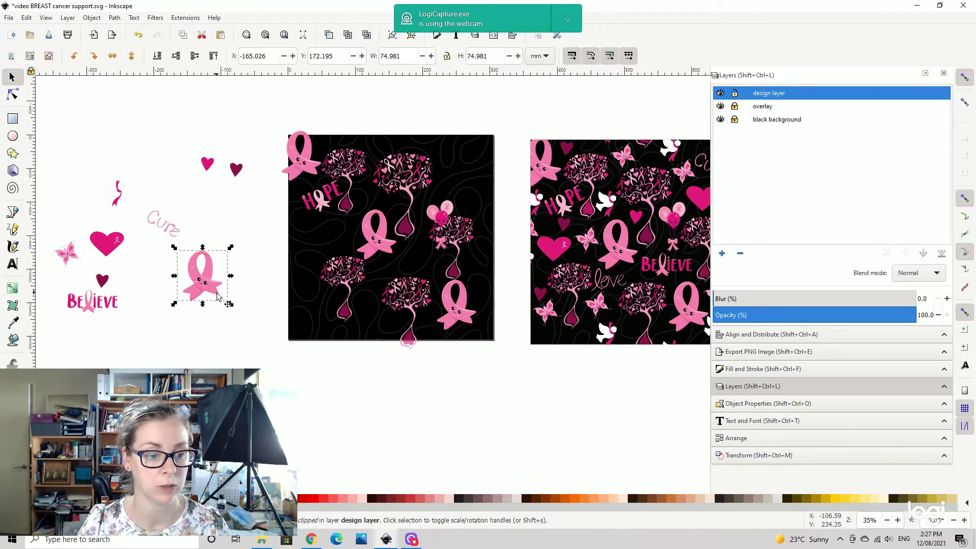
drag(231, 304, 246, 326)
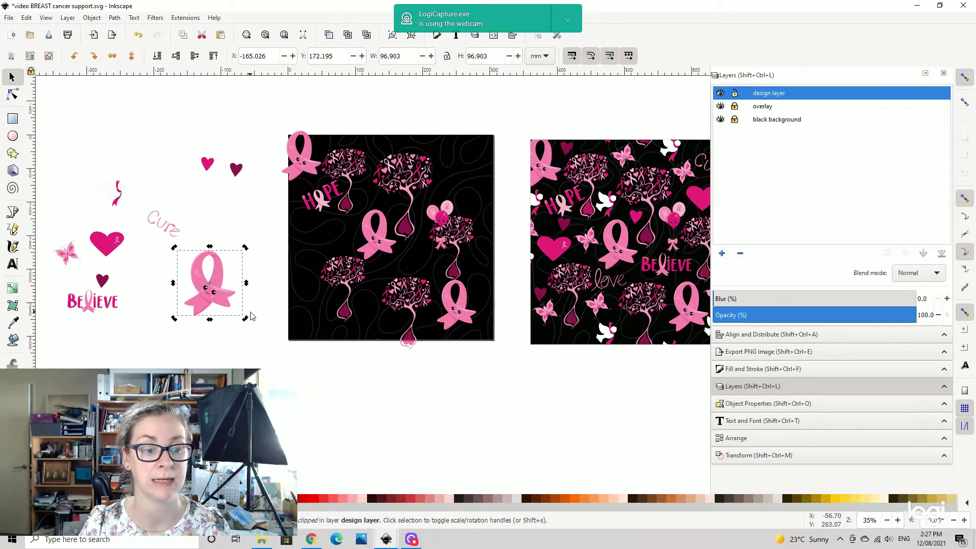
drag(243, 325, 288, 257)
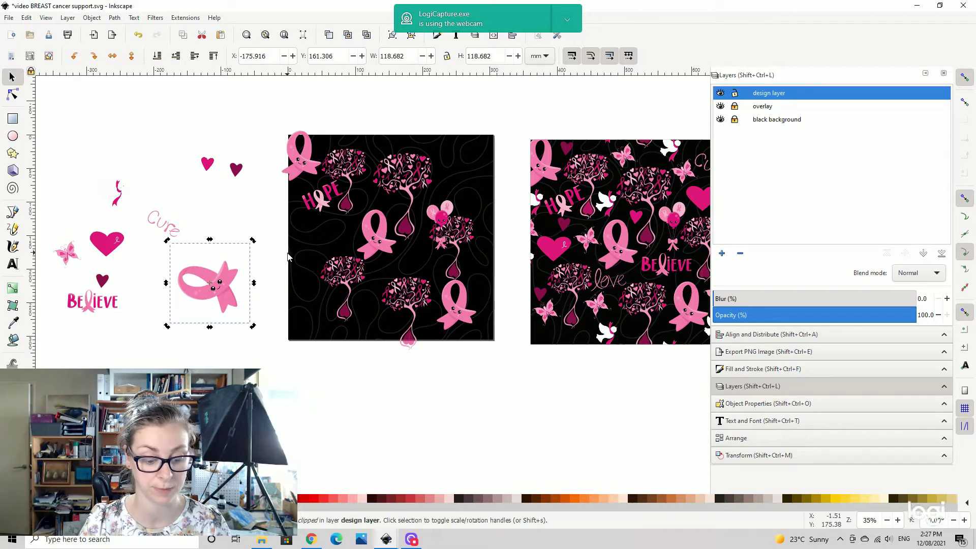
key(ctrl+z)
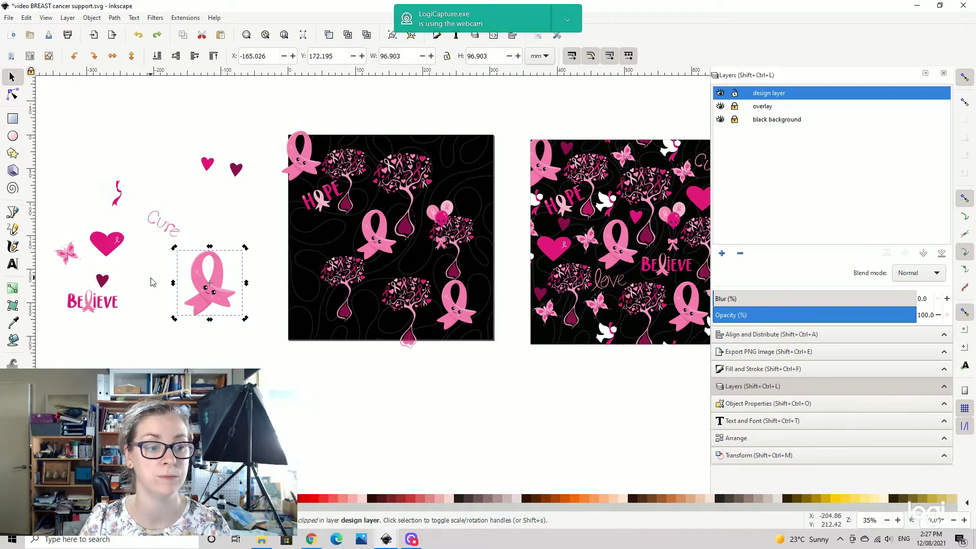
- Select the spare word Cure and try the lock that keeps its width and height proportional
click(237, 181)
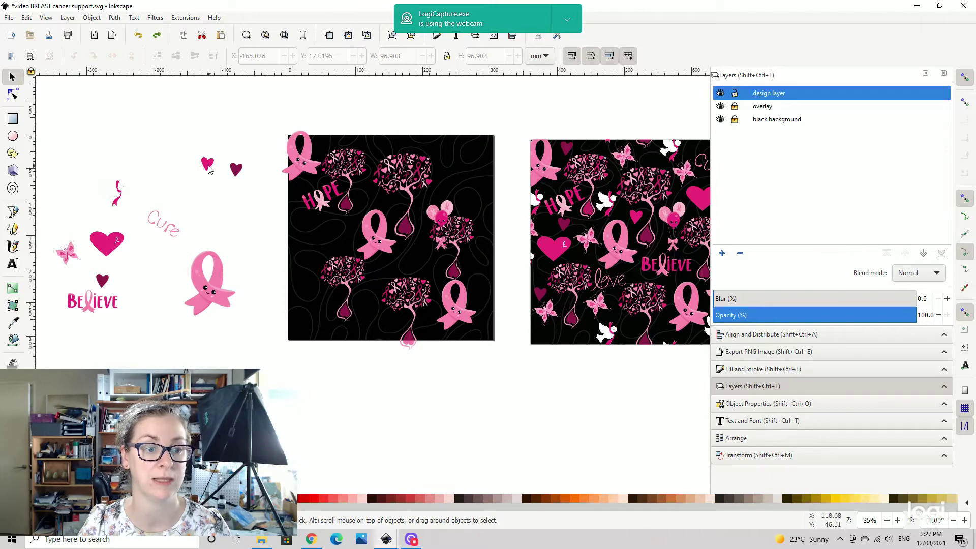
click(166, 233)
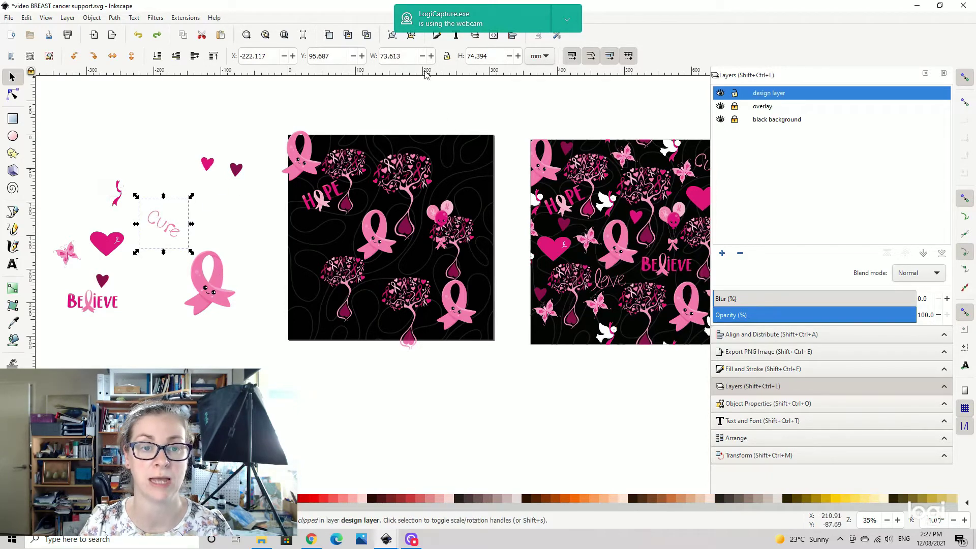
click(447, 57)
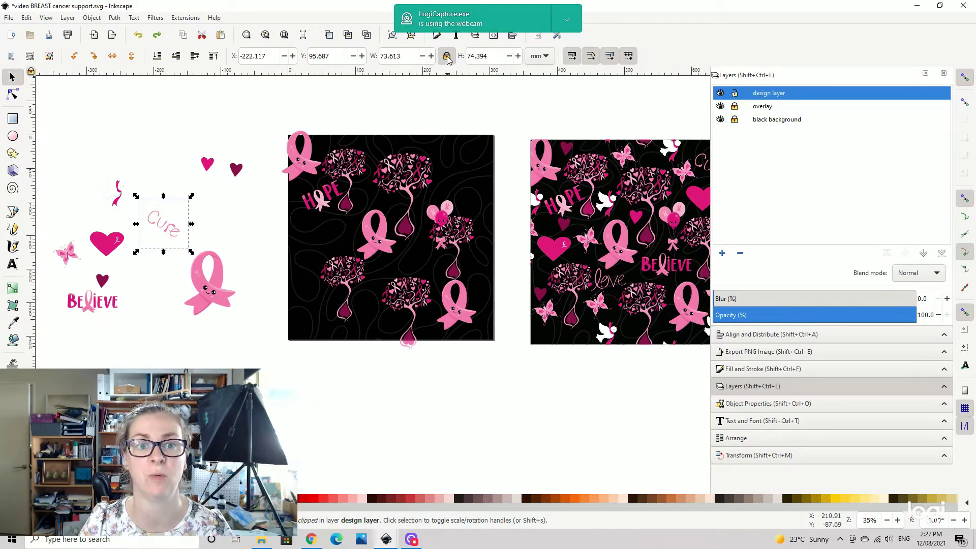
click(198, 123)
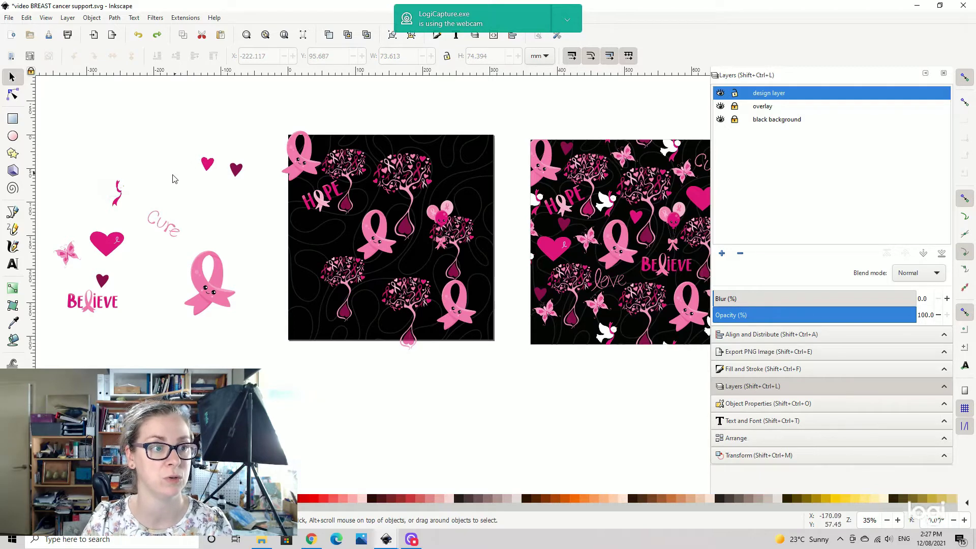
- Flip the large spare heart horizontally and vertically and back, and rotate it clockwise in 90-degree turns until it is upright again
click(102, 249)
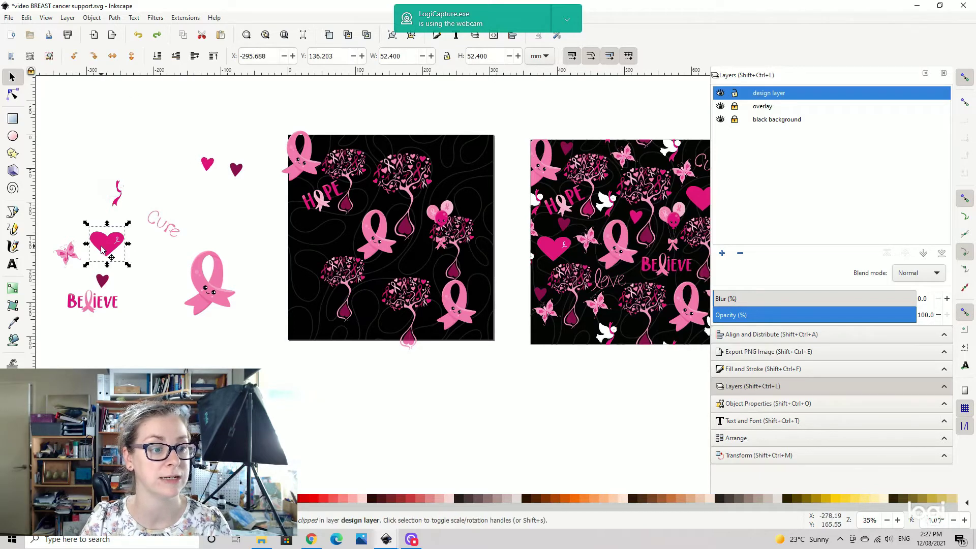
click(114, 60)
click(113, 57)
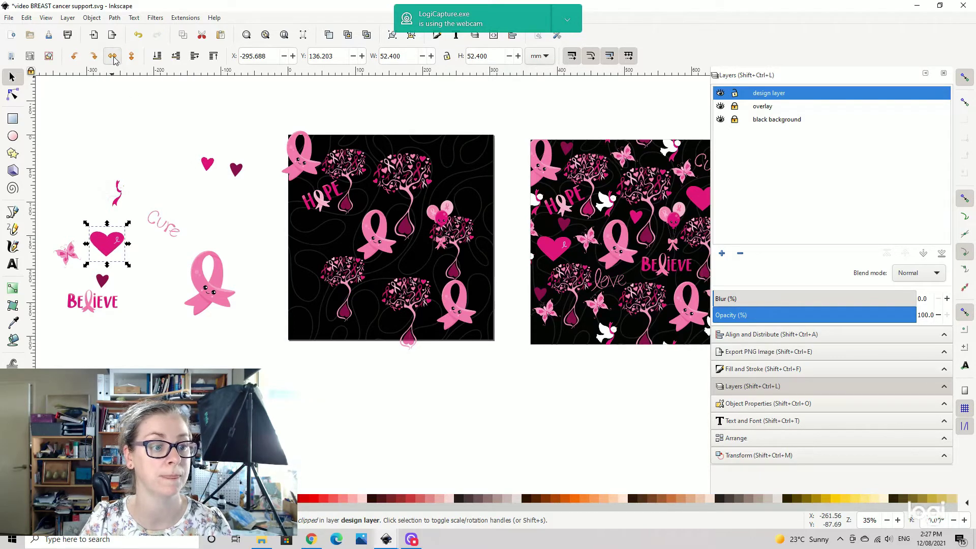
click(131, 56)
click(131, 57)
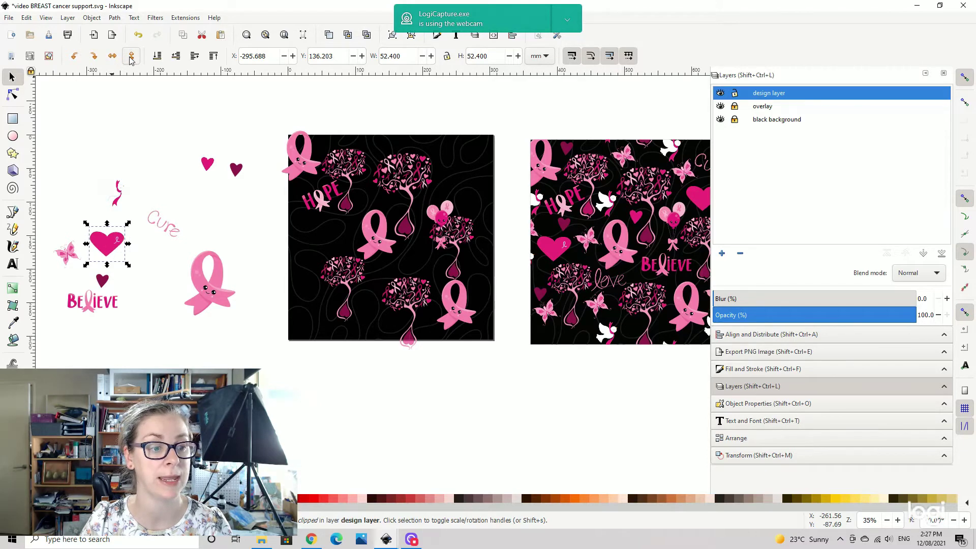
click(93, 56)
click(94, 58)
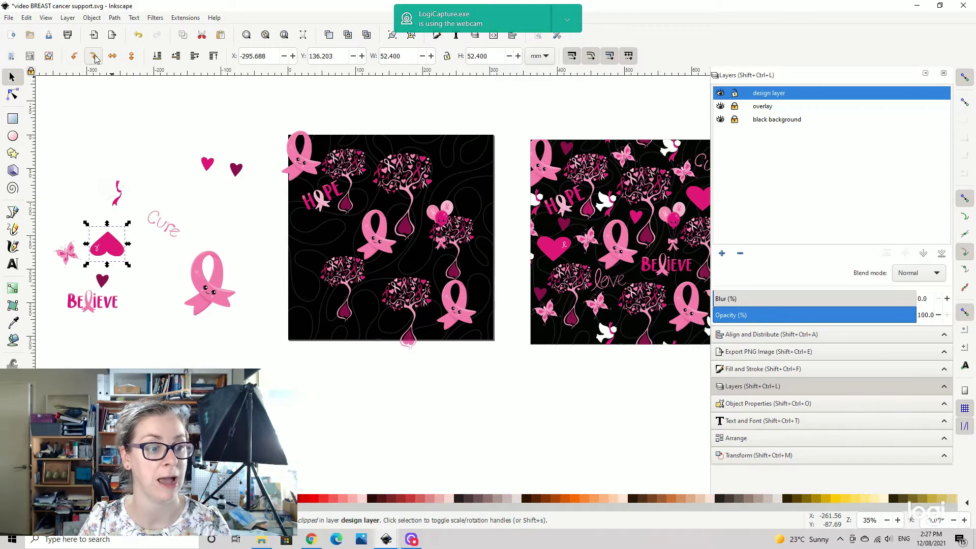
click(94, 58)
click(94, 58)
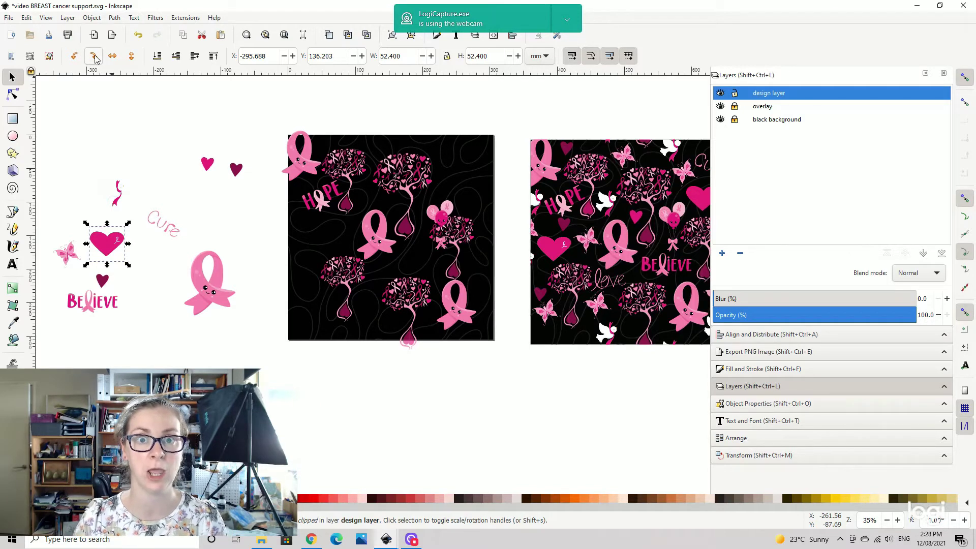
- Place a copy of the large heart on the black square below the word Hope, left of the middle ribbon
drag(416, 105, 359, 104)
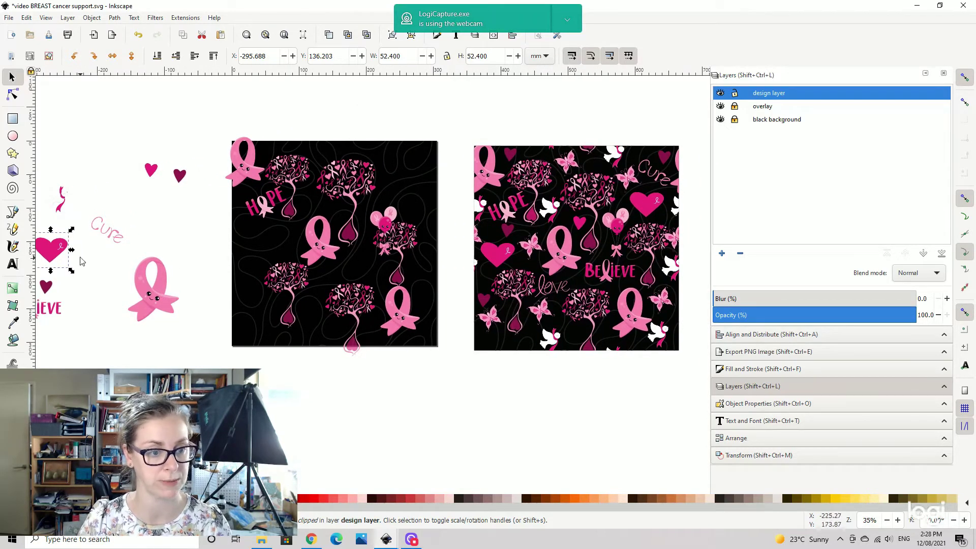
drag(57, 256, 276, 256)
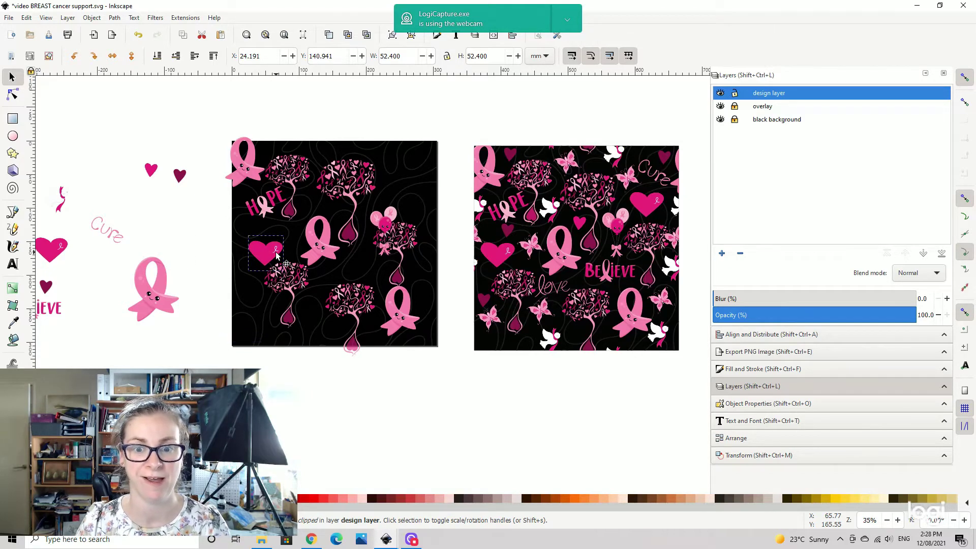
key(Escape)
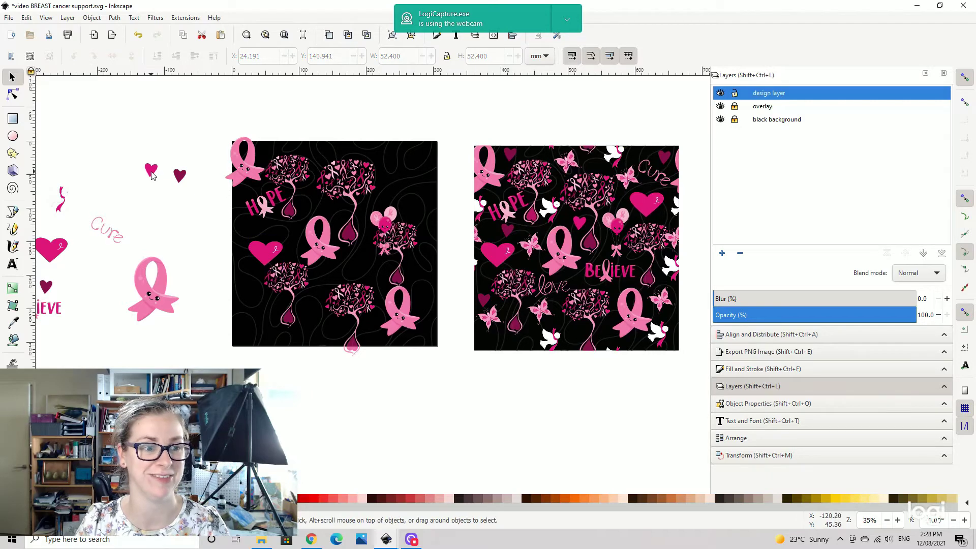
- Move the two small spare hearts from the black background layer to the design layer and lock the black background layer again
click(734, 119)
drag(141, 158, 192, 187)
click(92, 17)
click(97, 98)
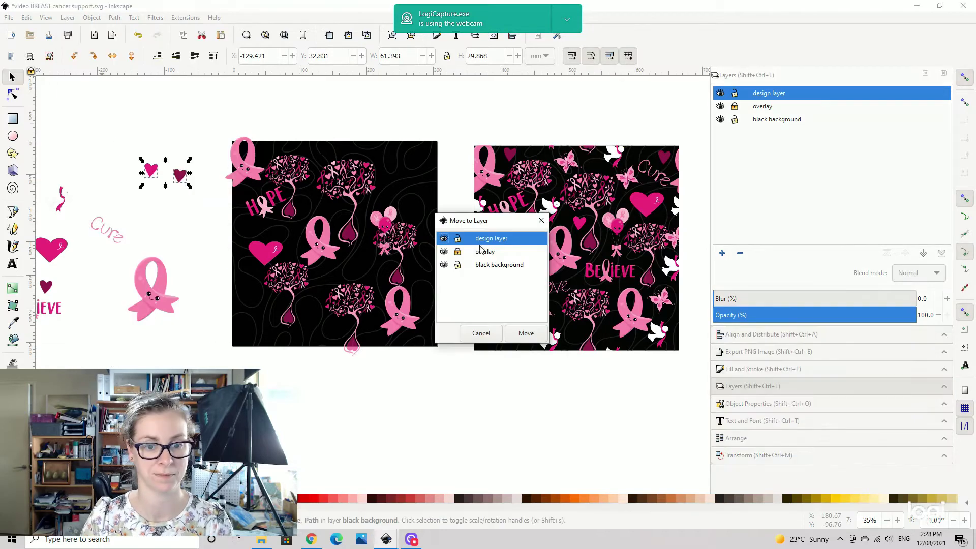
click(525, 340)
key(Escape)
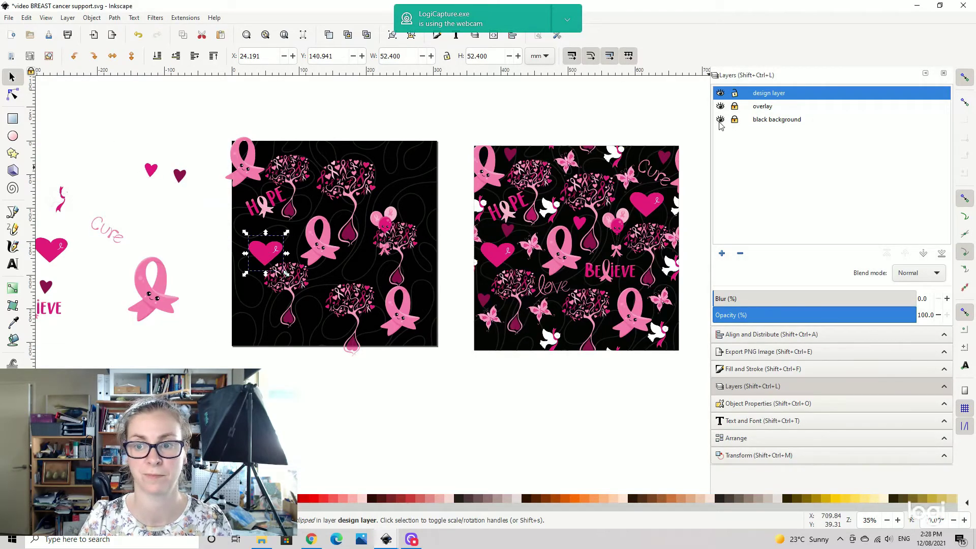
- Shift the balloons and the tree beside them apart and place copies of the large heart and the butterfly in gaps on the black square
click(386, 222)
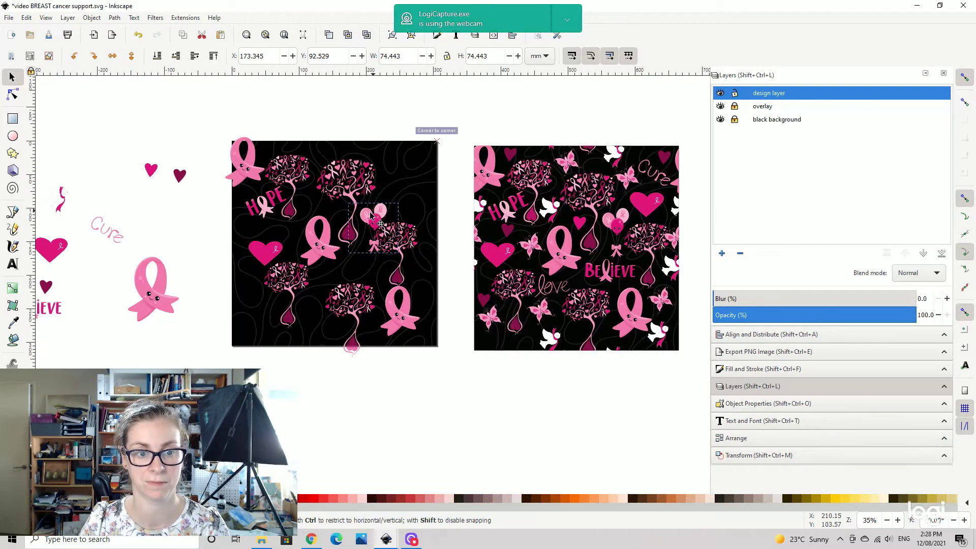
key(Tab)
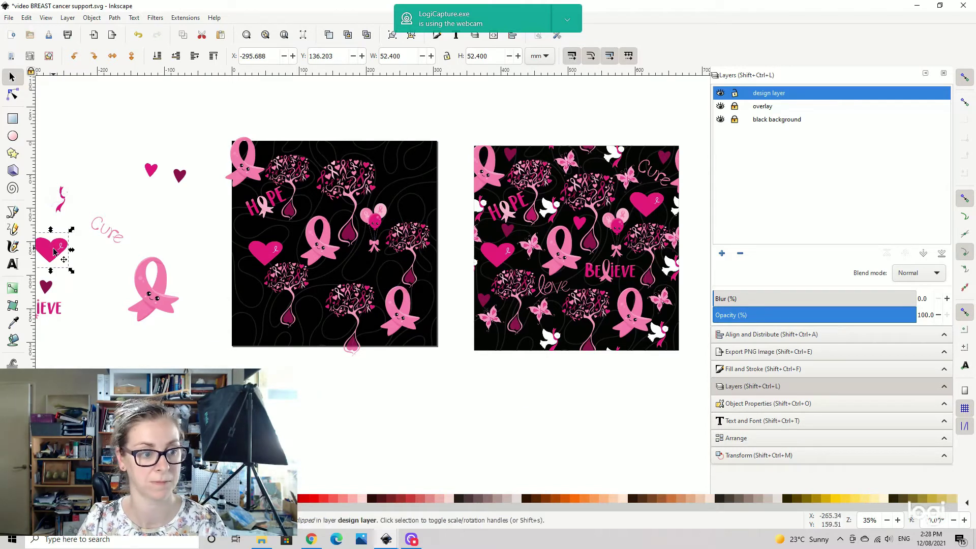
scroll(127, 279, left, 5)
drag(130, 279, 293, 248)
scroll(337, 161, right, 3)
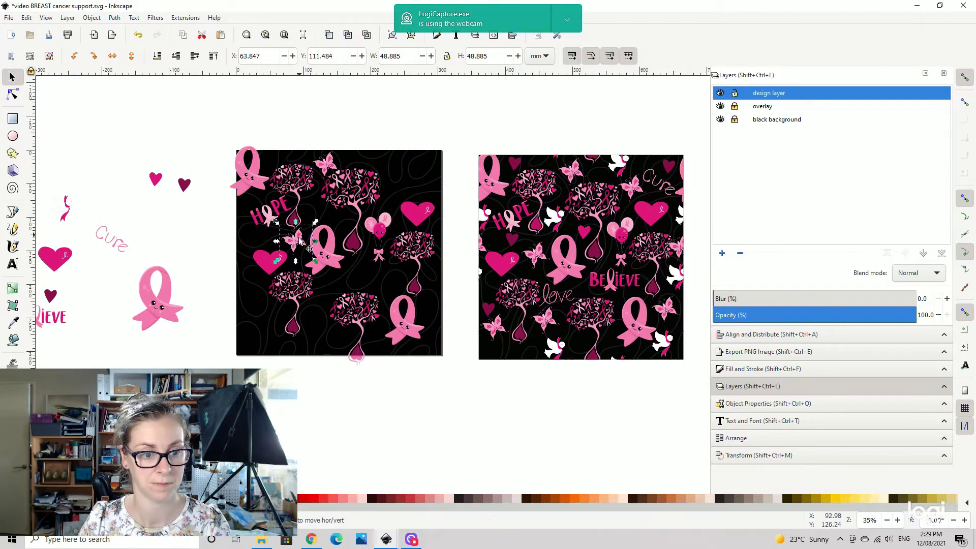
- Place the word Cure in the black square's upper right corner and a copy of Believe below the balloons
drag(115, 239, 459, 183)
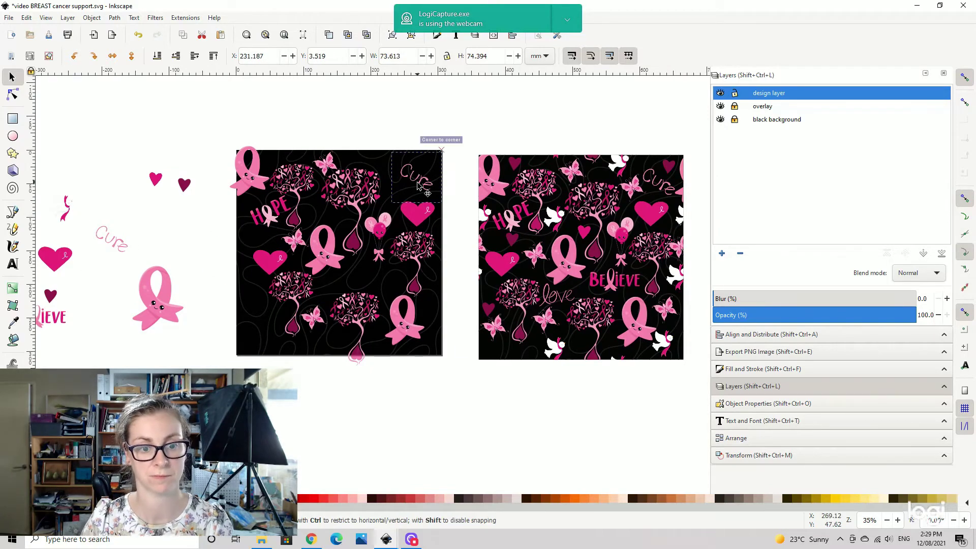
scroll(460, 183, left, 2)
click(84, 305)
key(ctrl+d)
drag(84, 305, 421, 268)
scroll(268, 332, right, 4)
scroll(268, 332, down, 1)
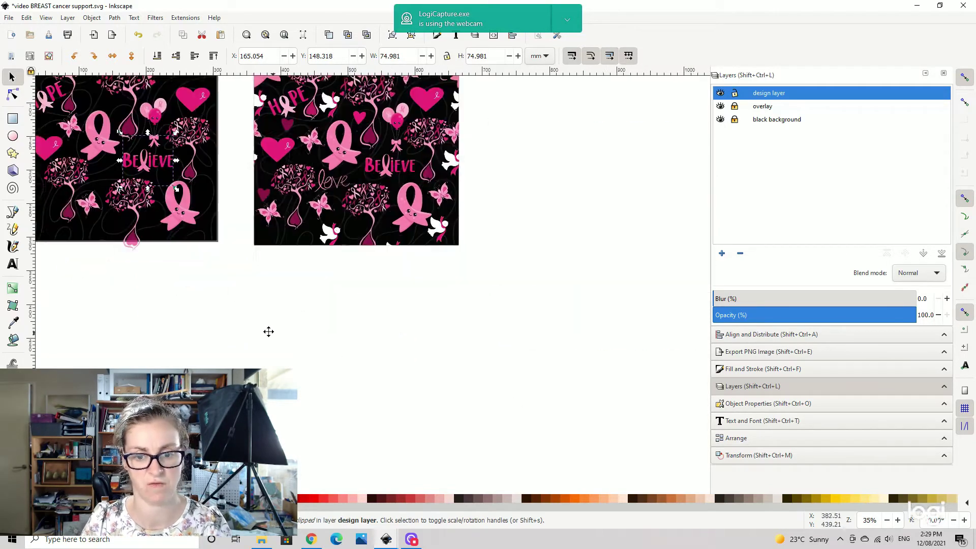
- Take a copy of the word love from the finished reference pattern and set it outside the pattern on the empty canvas
scroll(229, 371, left, 2)
scroll(301, 394, up, 1)
scroll(301, 394, left, 1)
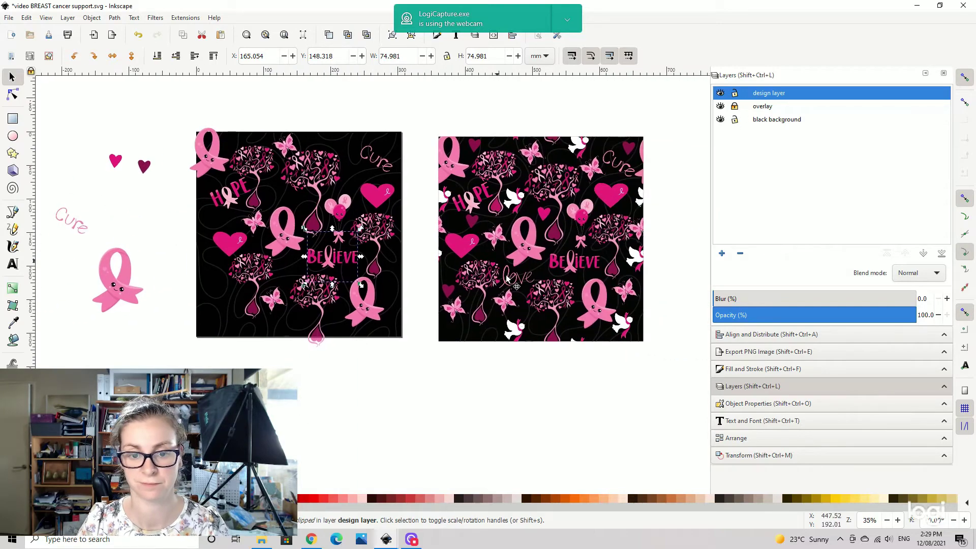
key(Escape)
scroll(559, 265, up, 3)
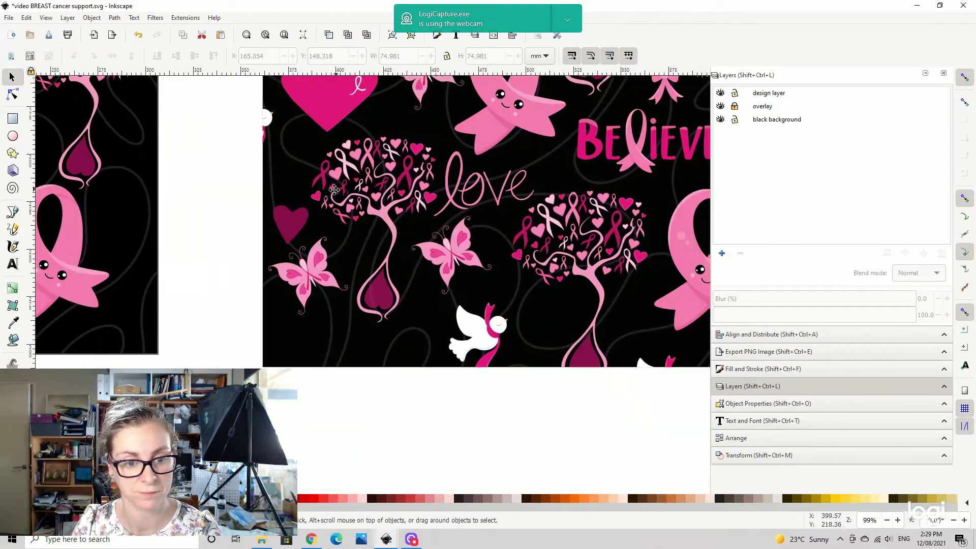
click(488, 211)
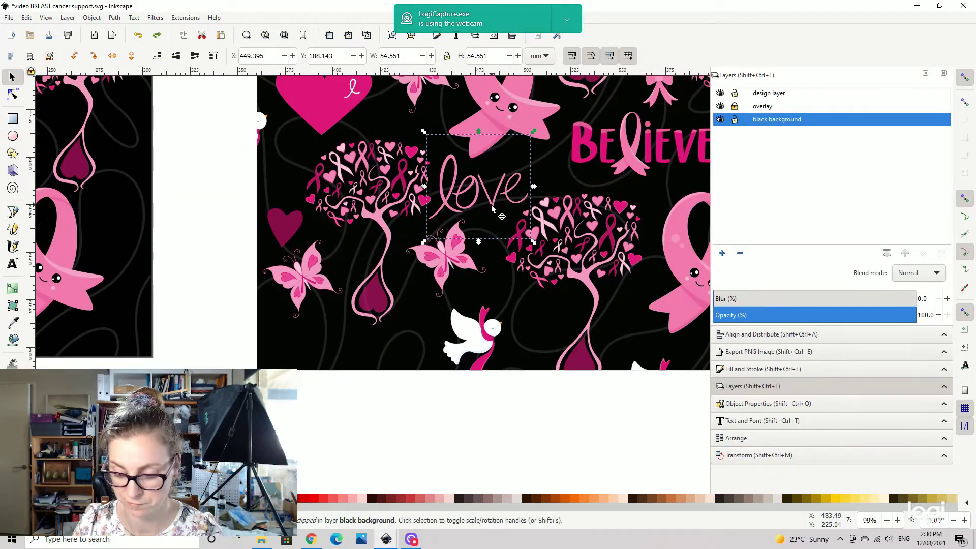
ctrl+click(486, 211)
drag(486, 211, 23, 466)
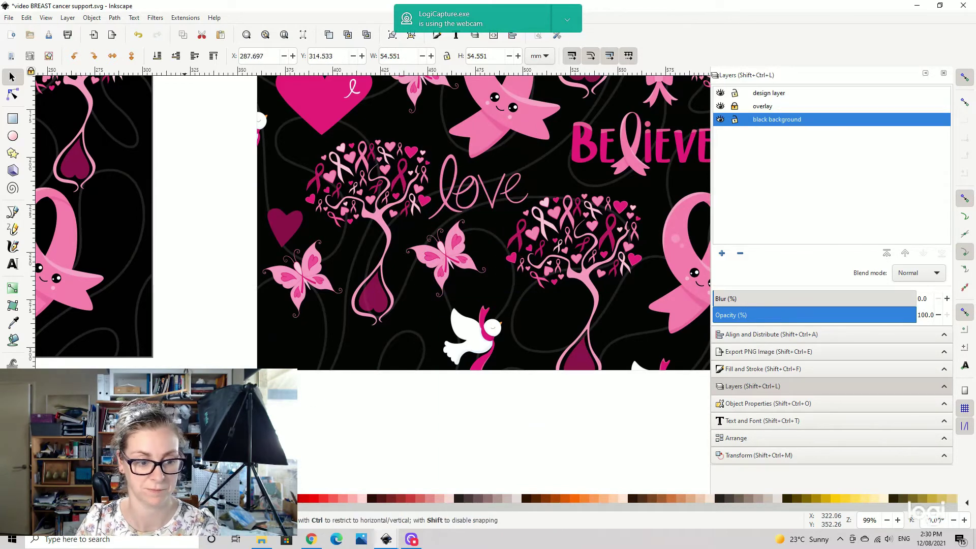
- Move the copied word love to the design layer and place it on the black square between the middle ribbon and the lower trees
click(92, 17)
click(102, 108)
click(527, 331)
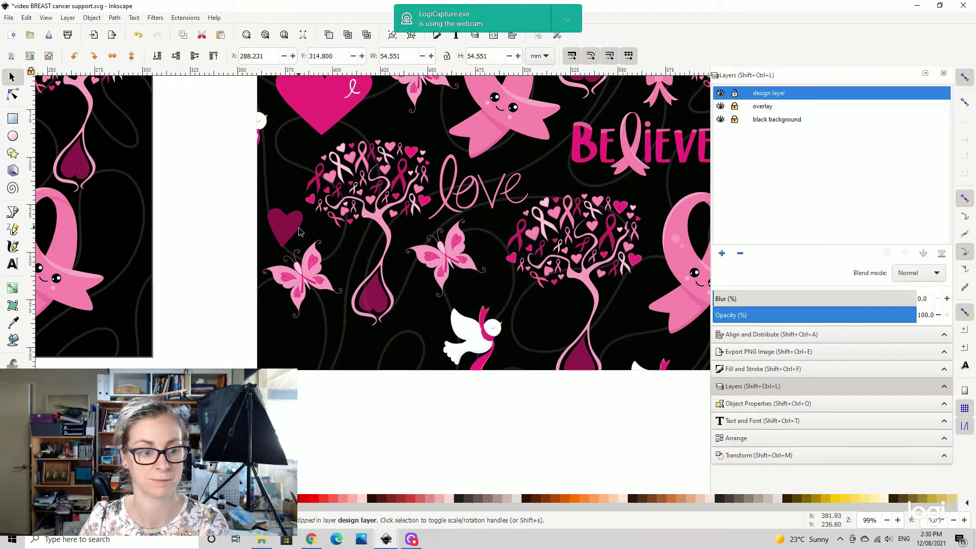
scroll(527, 338, down, 3)
drag(512, 371, 400, 278)
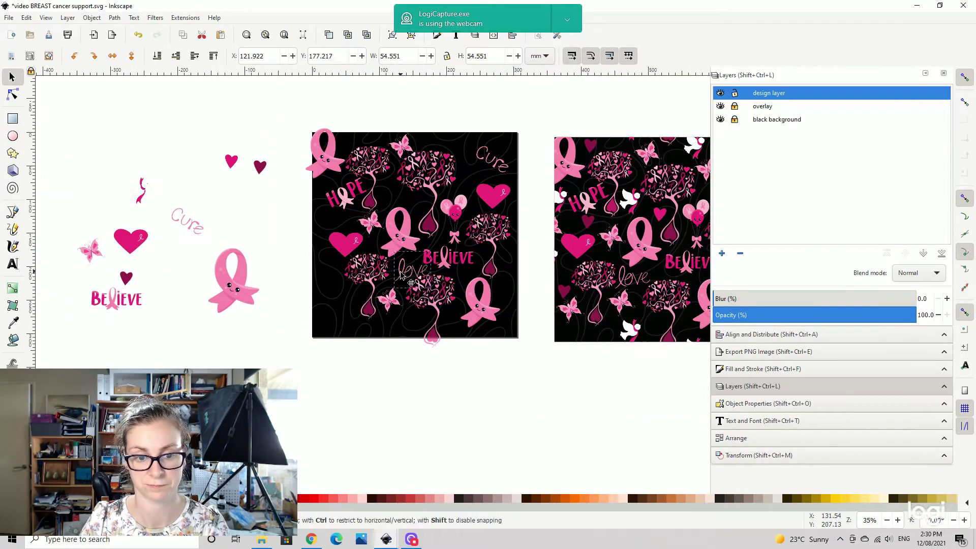
- Stamp copies of the white dove with the pink scarf across the black square, including along its edges, as in the reference pattern
scroll(400, 279, right, 3)
click(71, 190)
key(ctrl+d)
drag(71, 191, 458, 250)
key(space)
key(space)
key(space)
key(space)
- Place copies of the small dark heart in the remaining gaps and a butterfly across the black square's right edge
drag(73, 262, 275, 279)
key(space)
click(299, 300)
scroll(300, 301, right, 3)
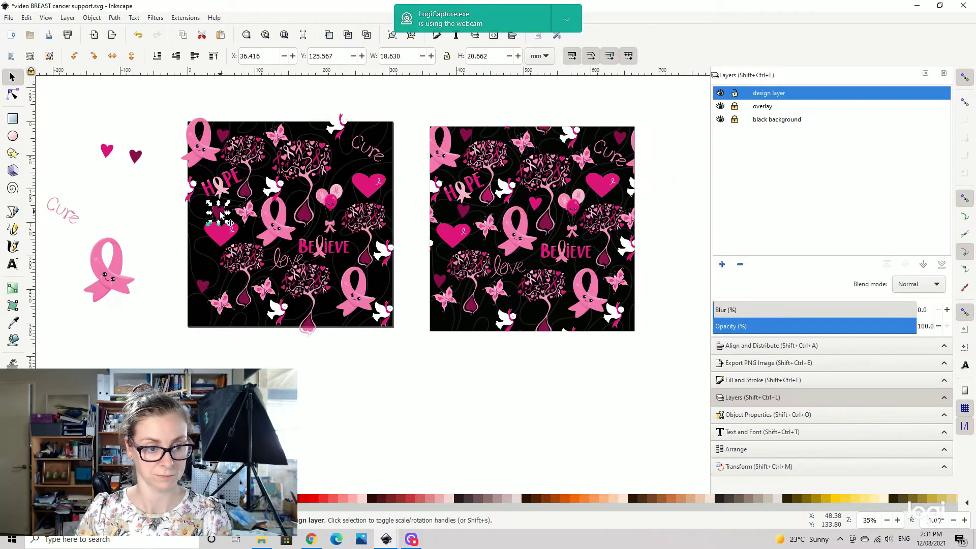
key(Tab)
drag(302, 289, 400, 219)
- Shift the lower-left tree slightly left and adjust the middle ribbon's horizontal position to about X 95 mm
click(278, 234)
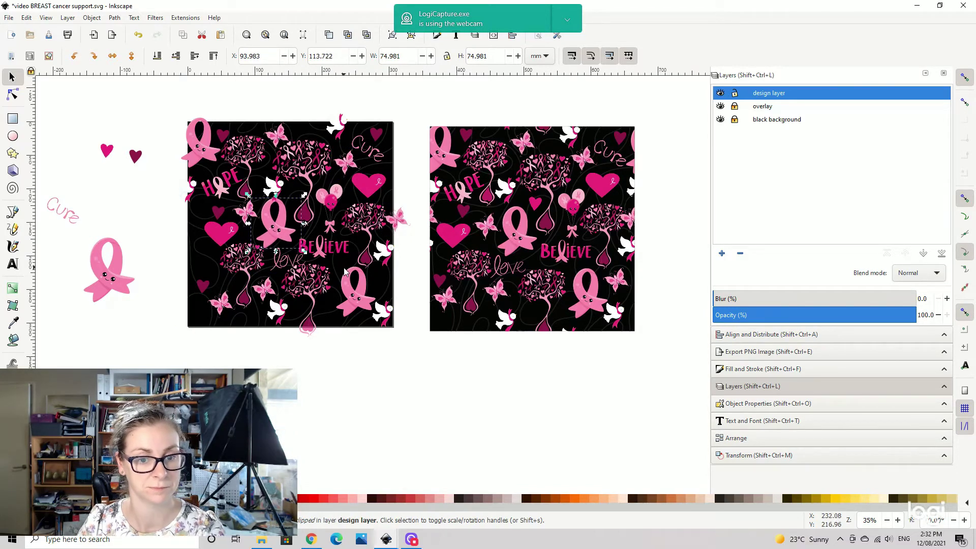
click(218, 304)
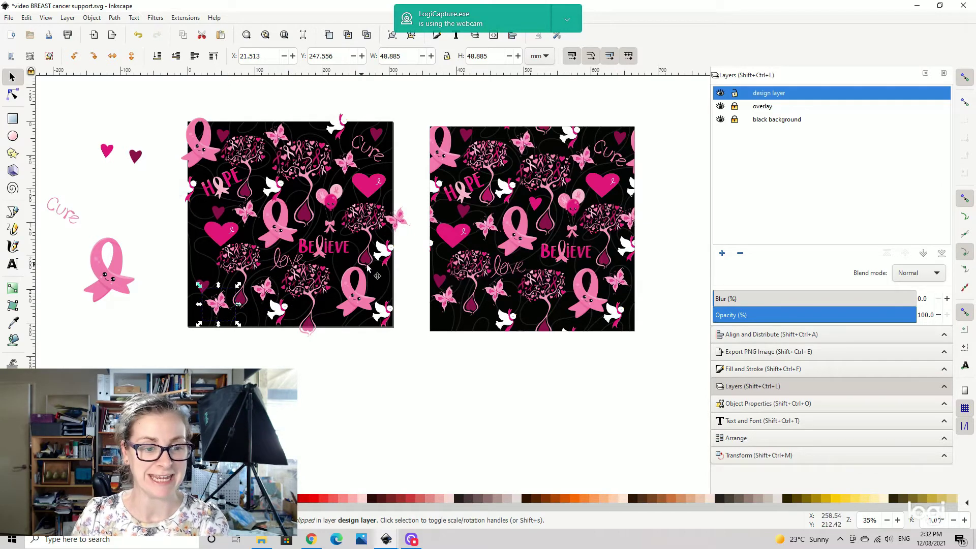
click(288, 236)
key(Left)
key(Left)
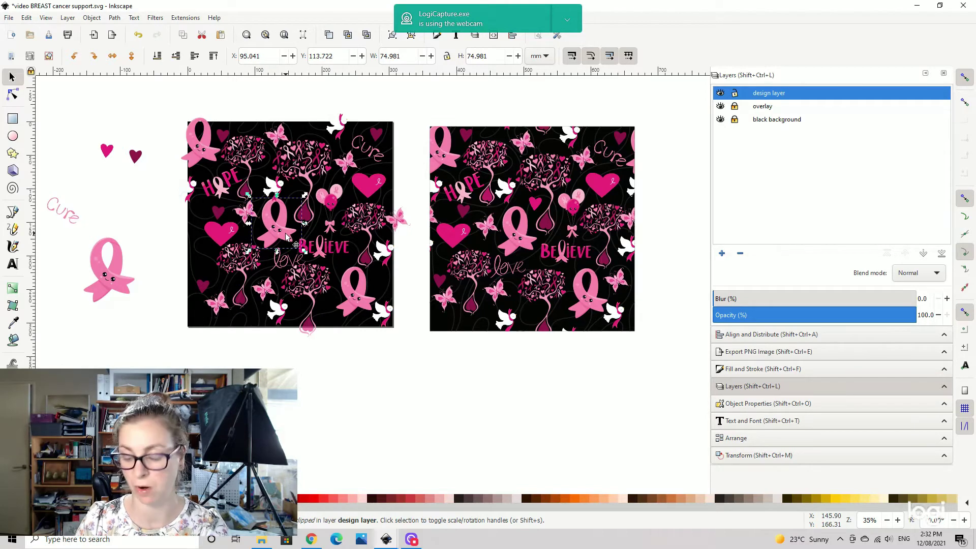
- Move the butterfly in the black square's lower left corner left and down to about X 15.5 mm, Y 255.7 mm
click(216, 312)
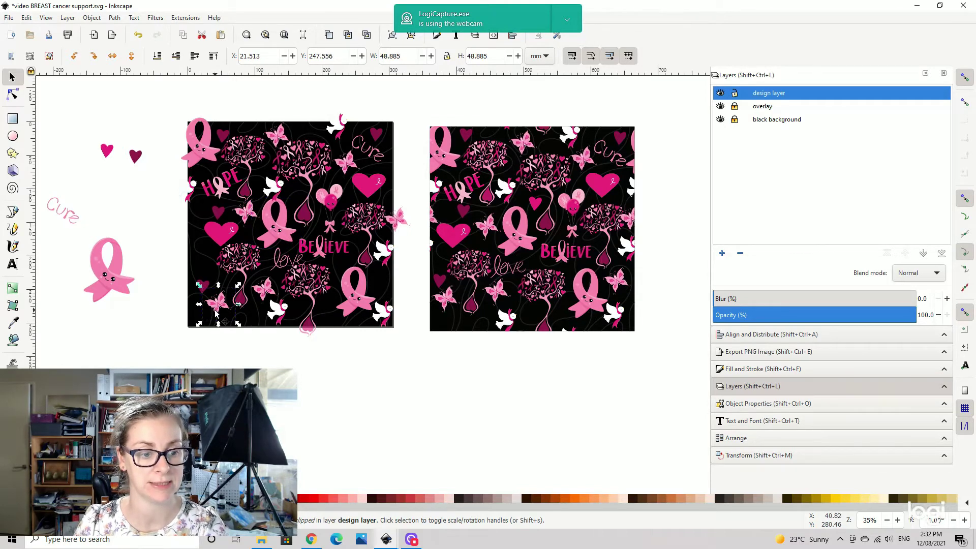
key(Down)
key(Down)
key(Down)
key(Down)
key(Down)
key(Down)
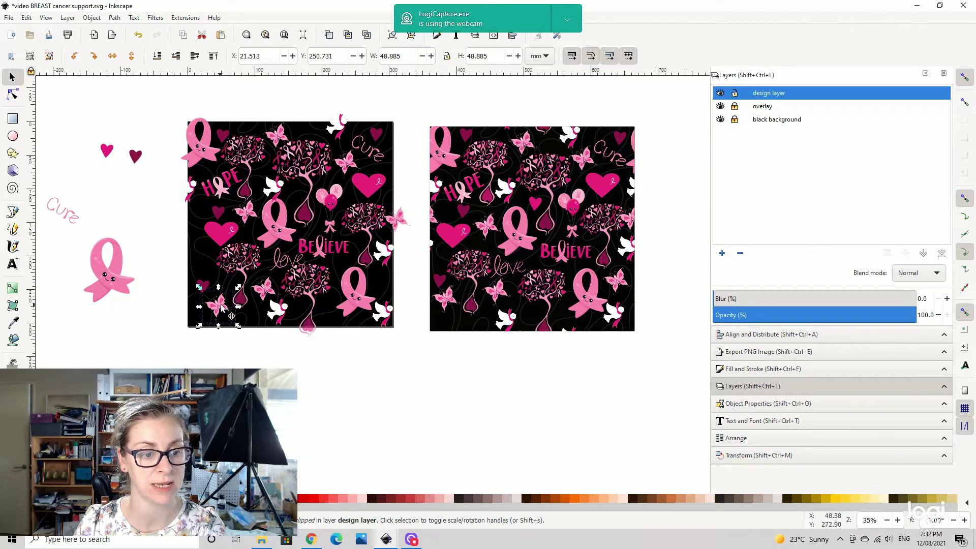
drag(223, 308, 217, 307)
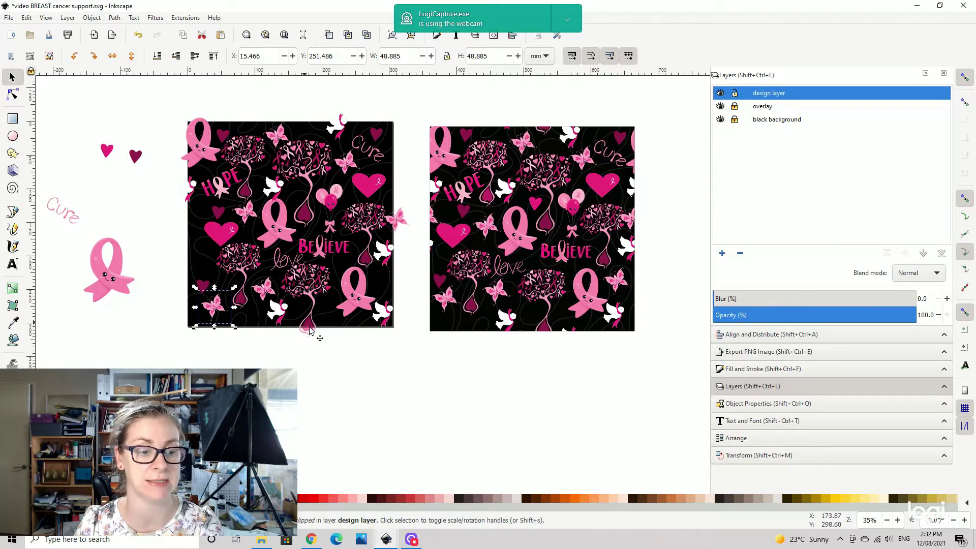
key(Down)
key(Down)
key(Down)
key(Down)
key(Down)
key(Down)
key(Down)
key(Down)
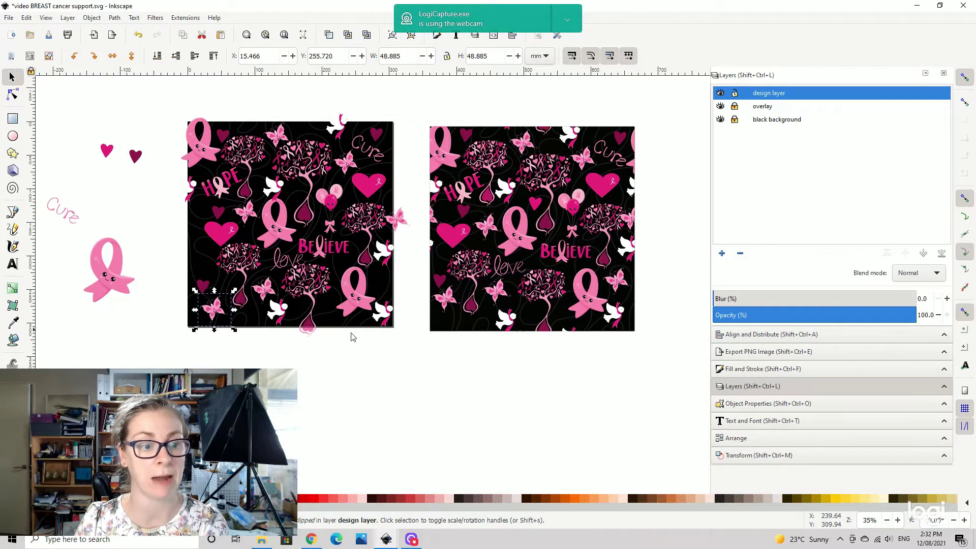
click(306, 368)
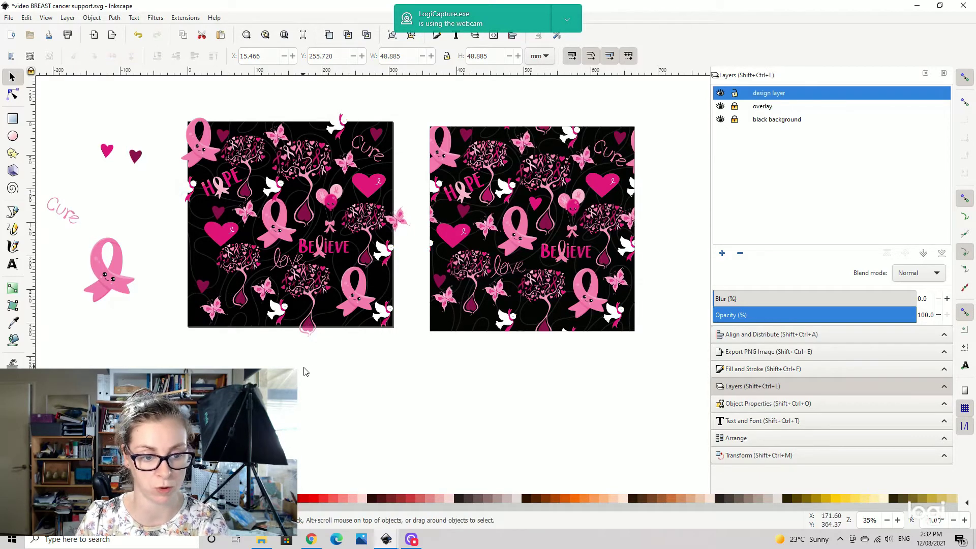
- Nudge the bottom middle tree right and down to about X 121.9 mm, Y 212 mm, and raise the word Believe to about Y 144.6 mm
click(322, 292)
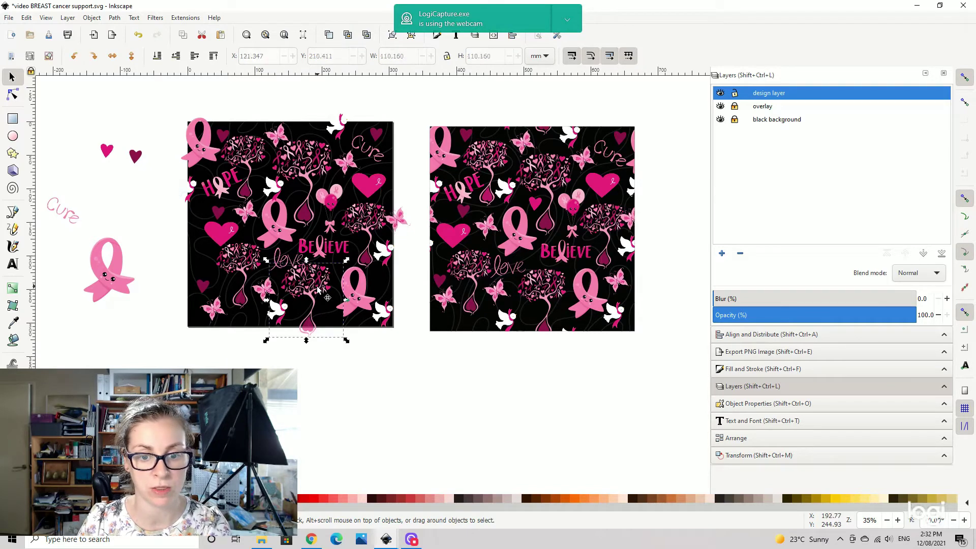
key(Right)
key(Down)
key(Down)
key(Down)
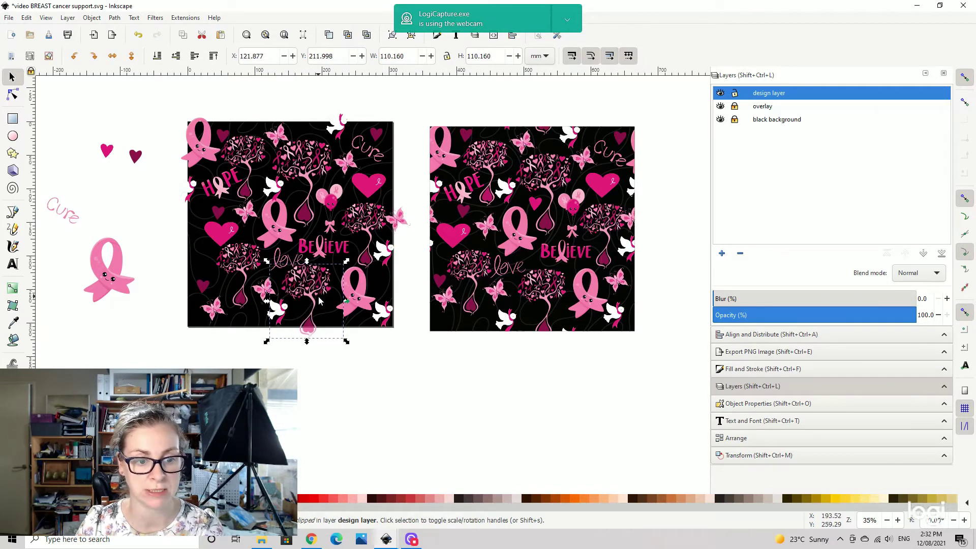
click(322, 254)
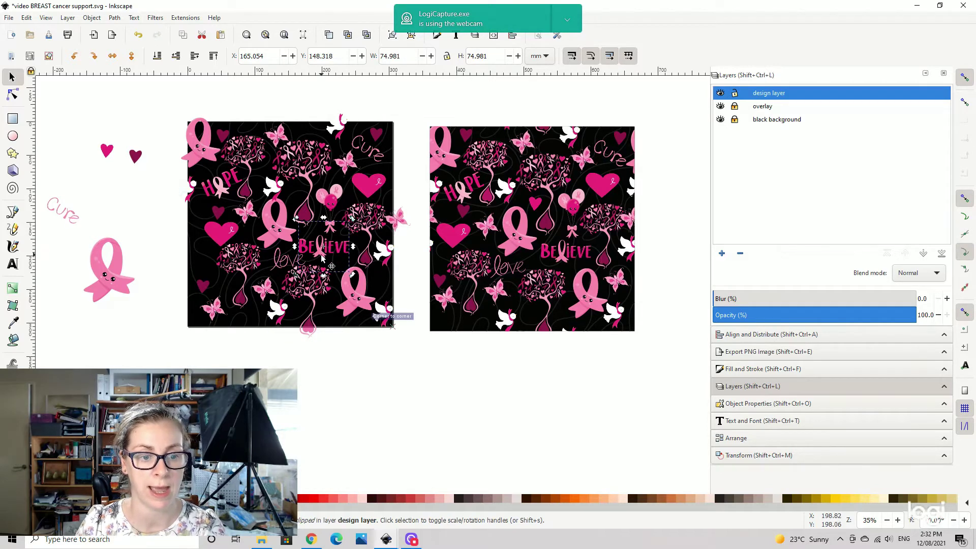
drag(323, 259, 326, 263)
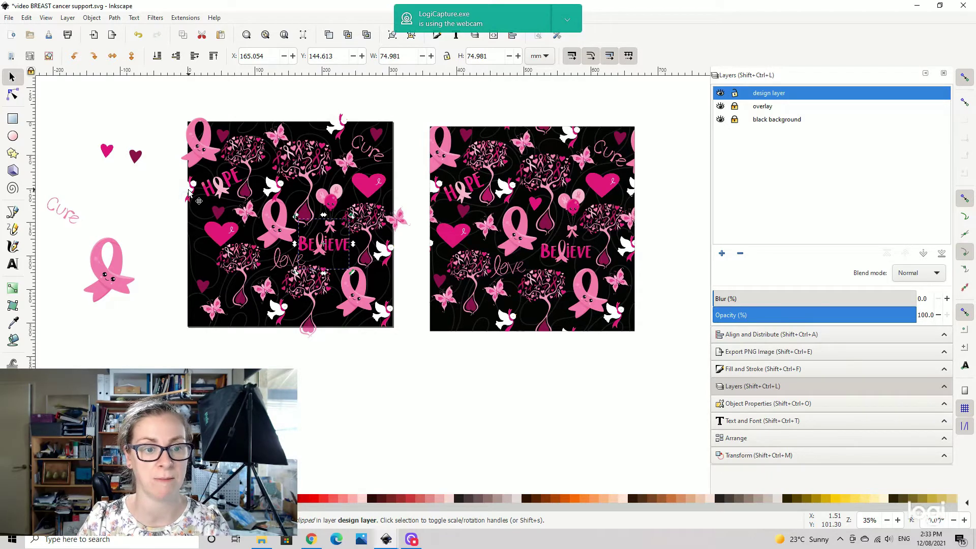
- Nudge the large heart below the word Cure left to about X 238 mm
click(372, 186)
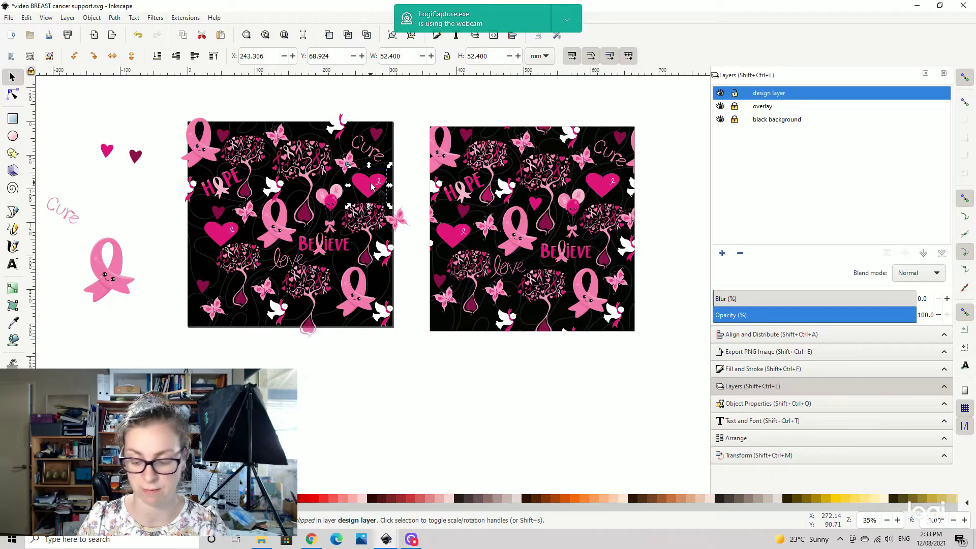
key(Left)
key(Left)
key(Left)
key(Left)
key(Left)
key(Left)
key(Left)
key(Left)
key(Left)
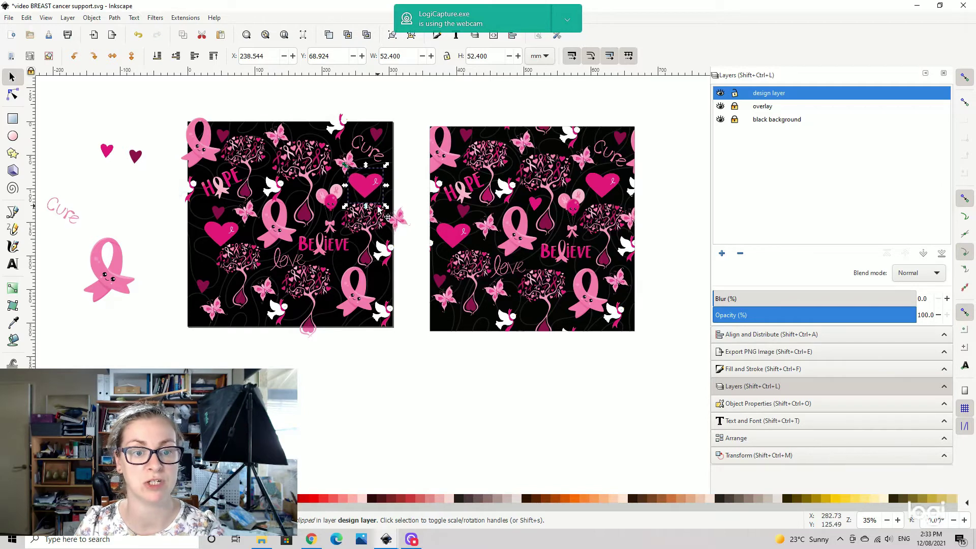
key(Left)
- Shift the small dark hearts near the black square's top corners to about X 274.5, Y 7.6 mm and X 44.5, Y 4.5 mm
click(377, 134)
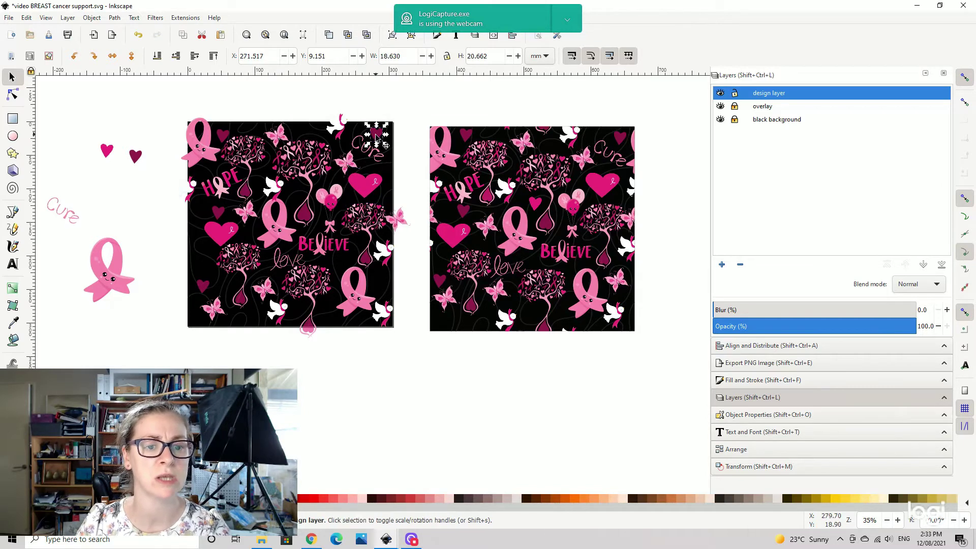
drag(376, 136, 378, 134)
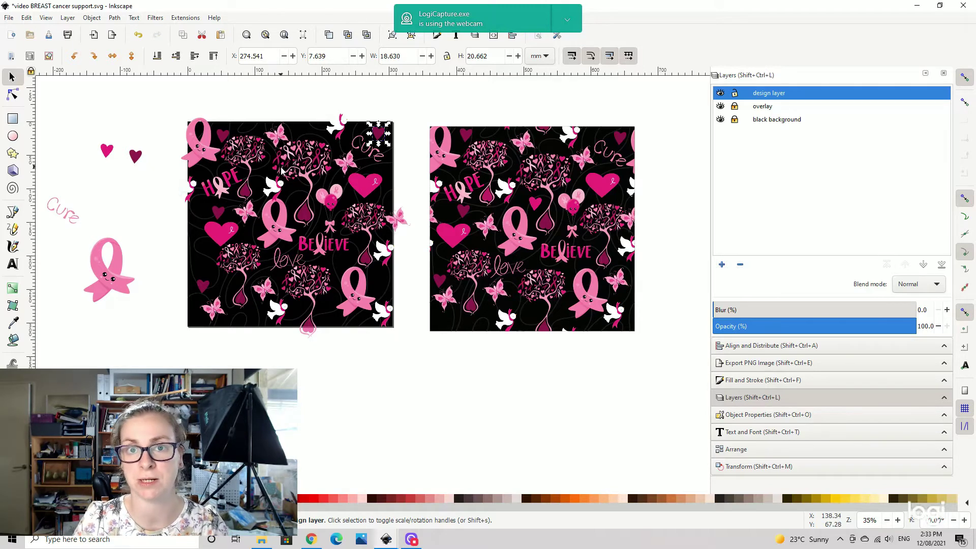
click(222, 136)
drag(222, 136, 222, 136)
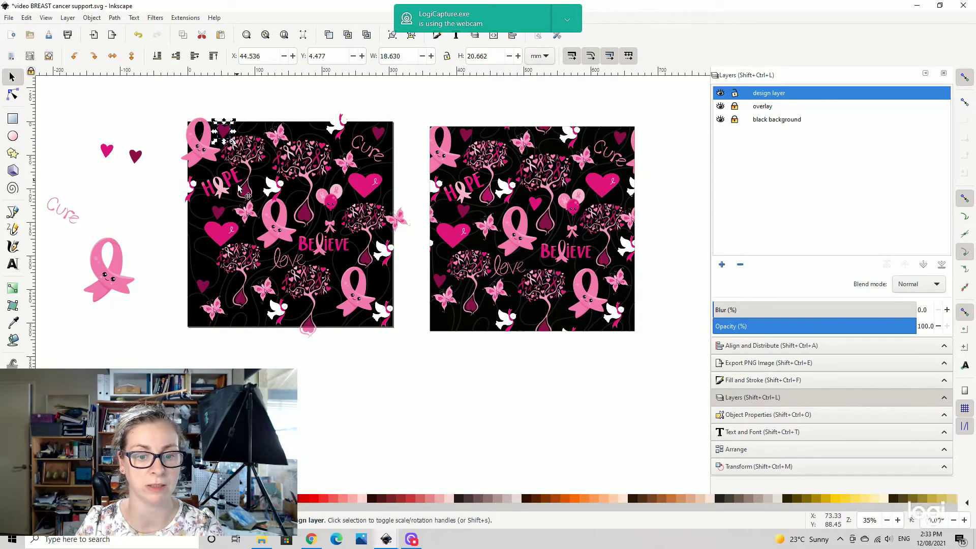
- Adjust the spacing of the lower-left tree, the large heart above it and the small dark heart below the word Hope
click(243, 259)
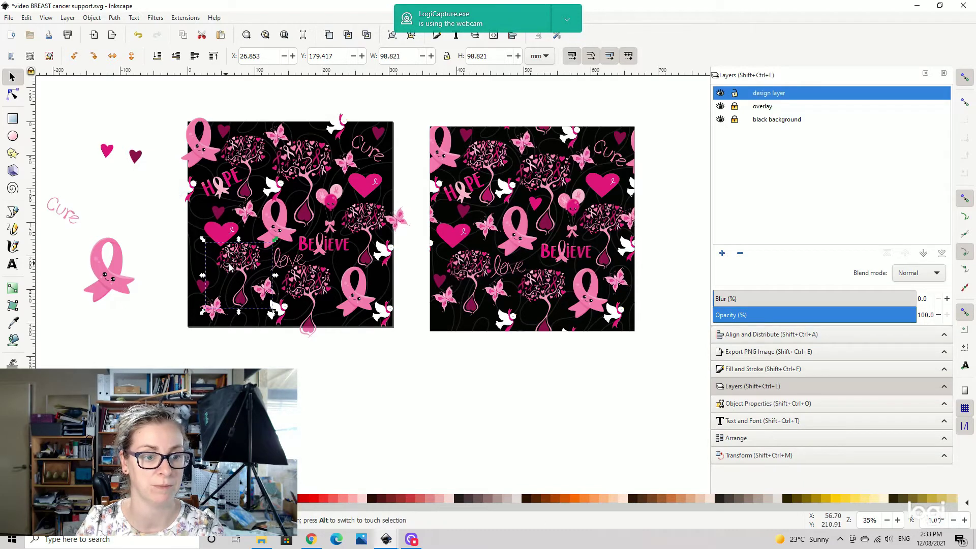
drag(240, 269, 230, 275)
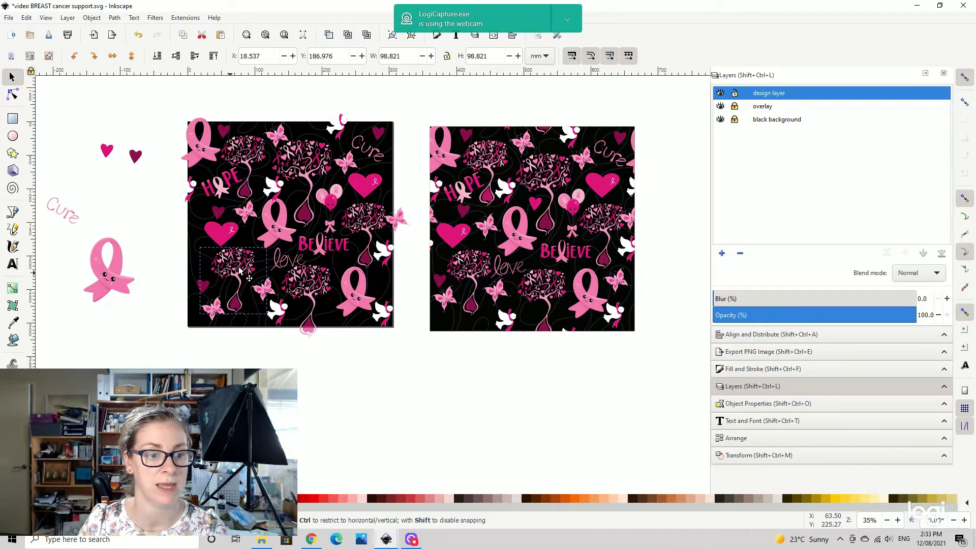
drag(270, 248, 230, 218)
click(230, 219)
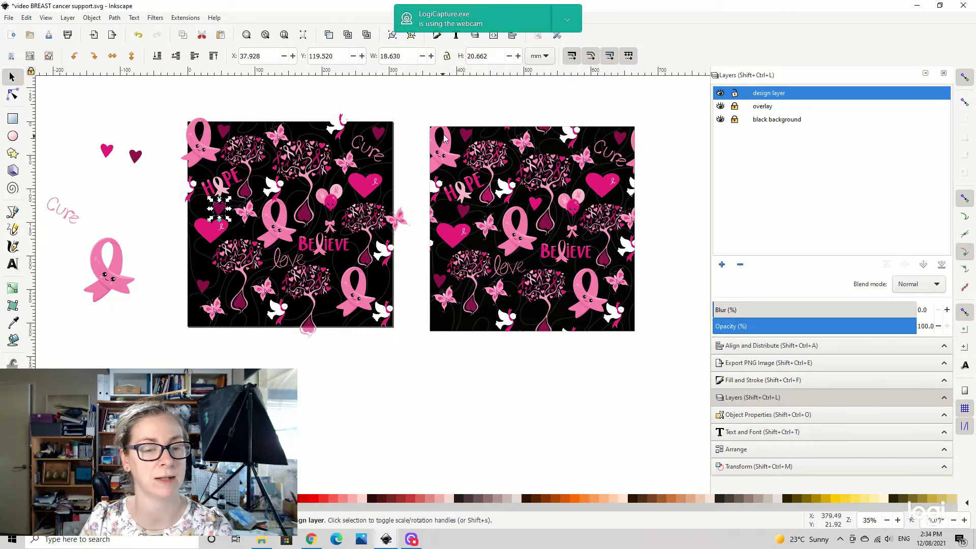
click(413, 117)
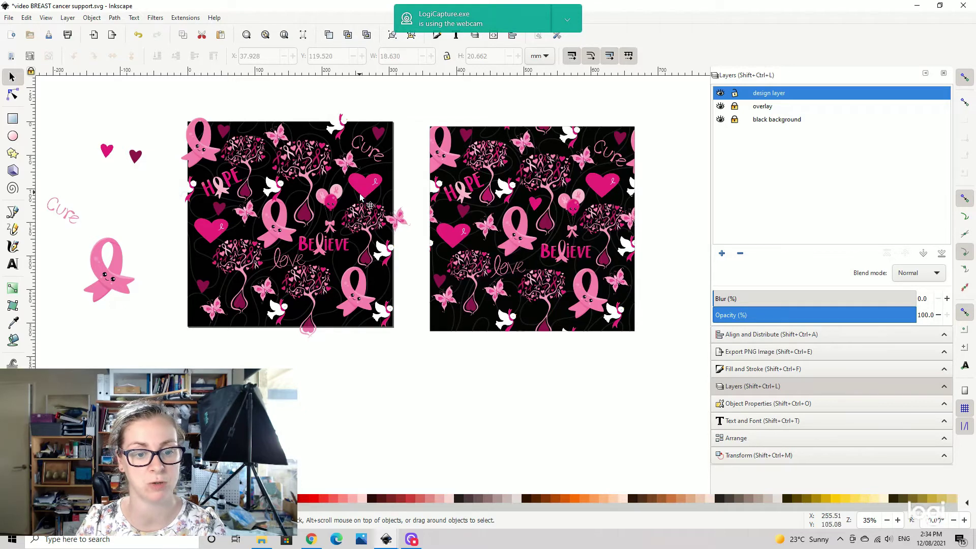
- Move the lower-right ribbon left to about X 200.9, Y 213.5 mm and place a butterfly copy beside it at about X 260.4, Y 215.8 mm
click(387, 251)
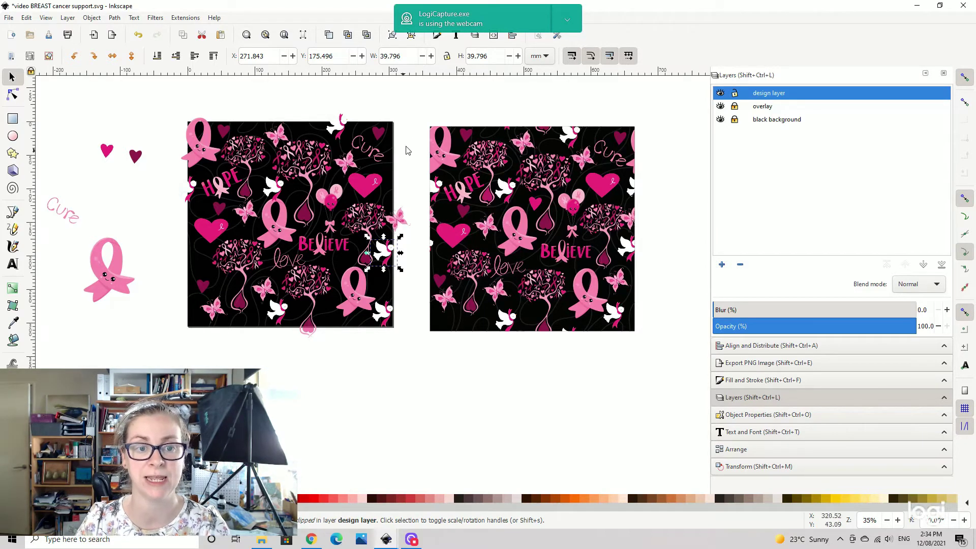
click(411, 122)
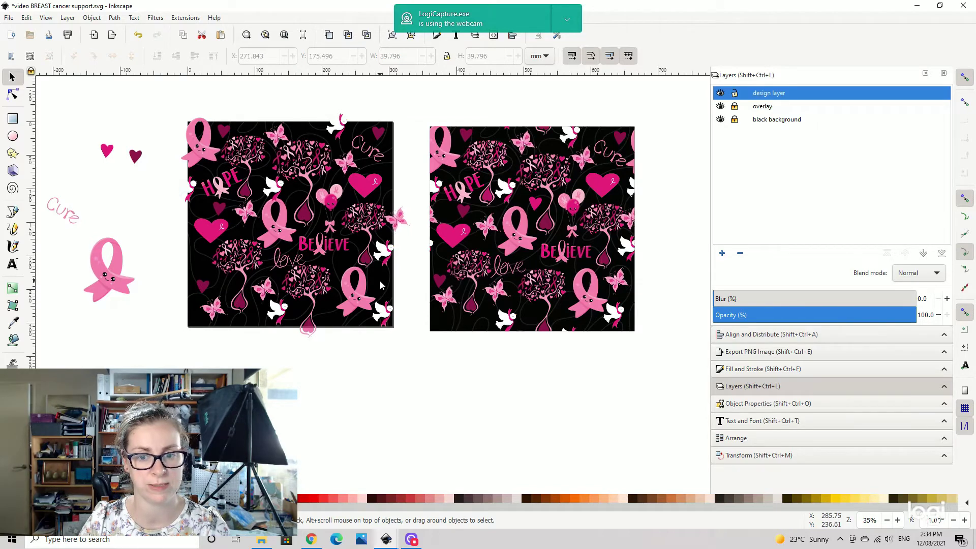
click(350, 298)
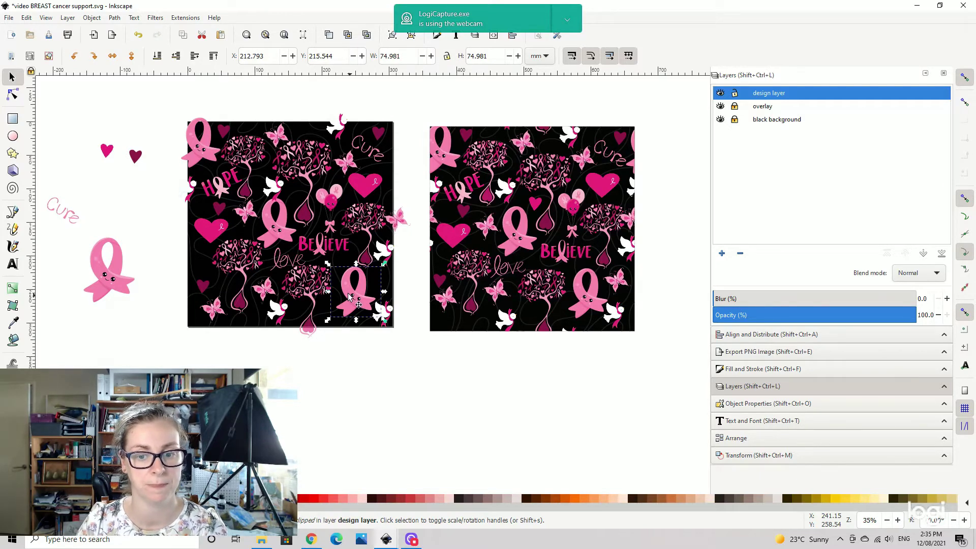
drag(350, 298, 344, 301)
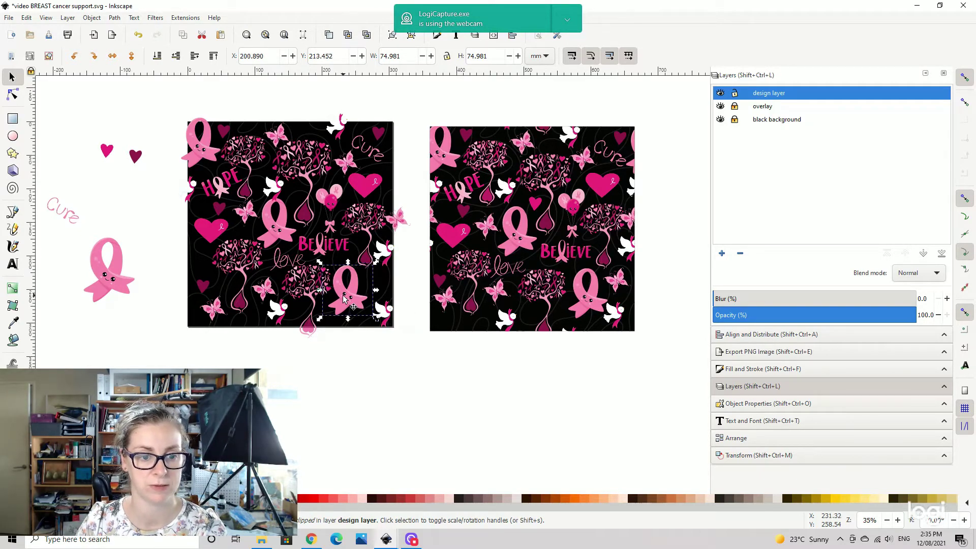
click(288, 148)
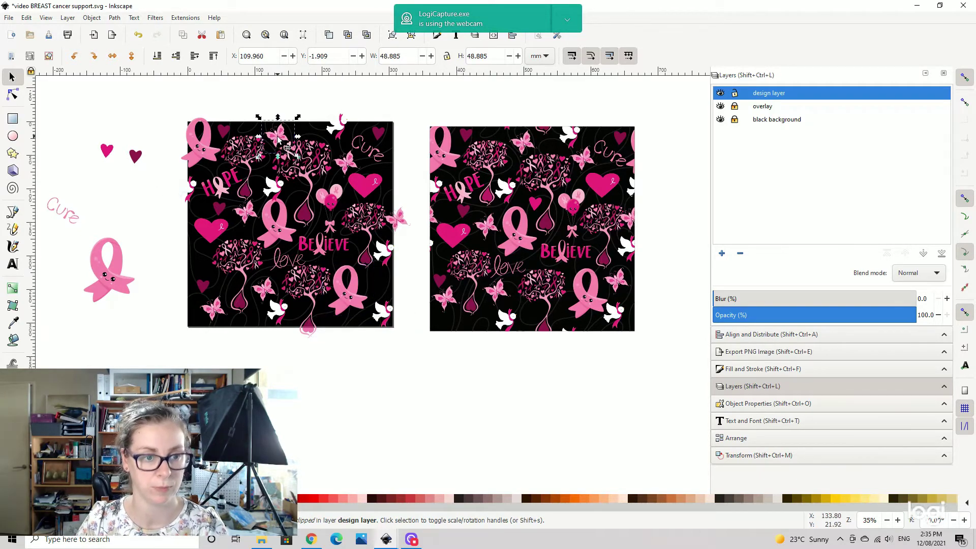
drag(288, 147, 386, 290)
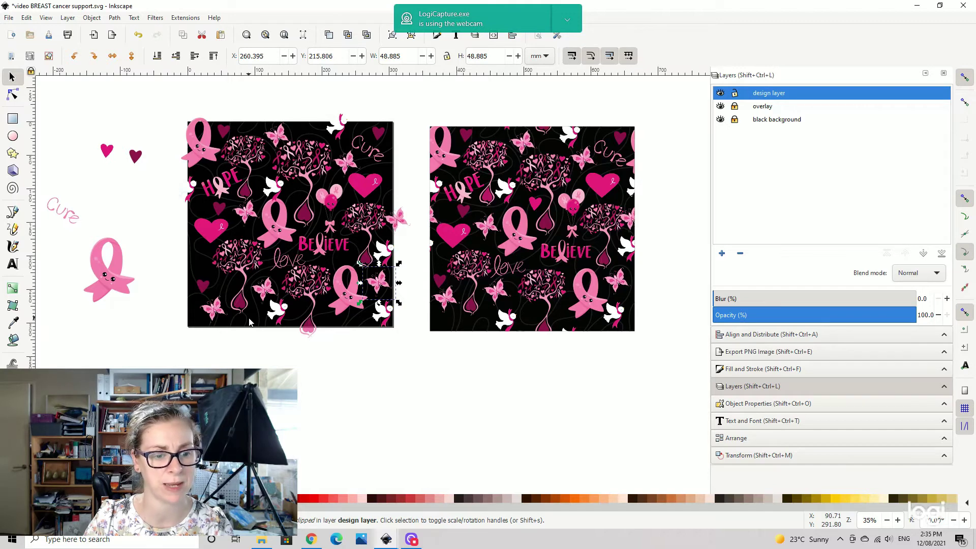
- Shift the dove near the bottom edge left and place a copy of the lower-left dark heart at about X 137.7, Y 269.2 mm
click(282, 318)
drag(278, 320, 258, 322)
click(211, 293)
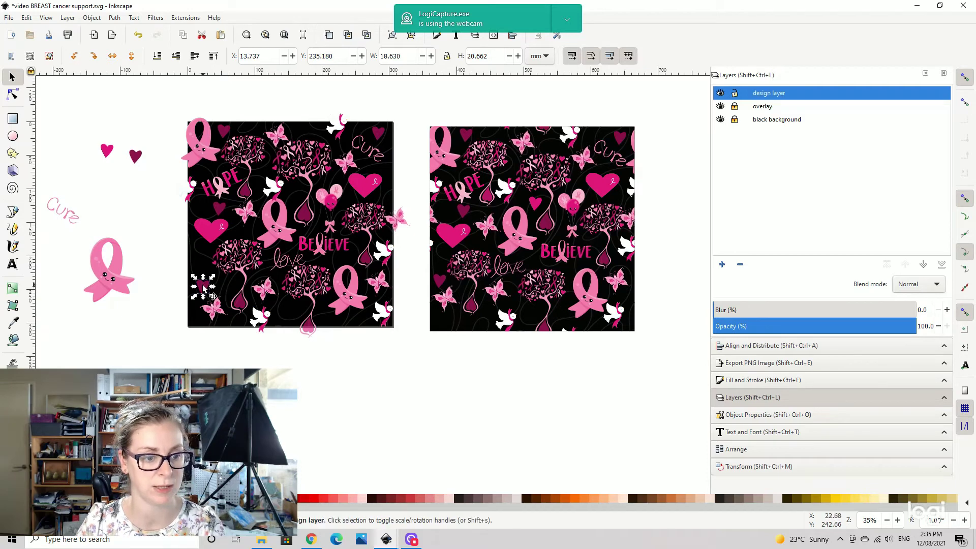
drag(205, 287, 292, 312)
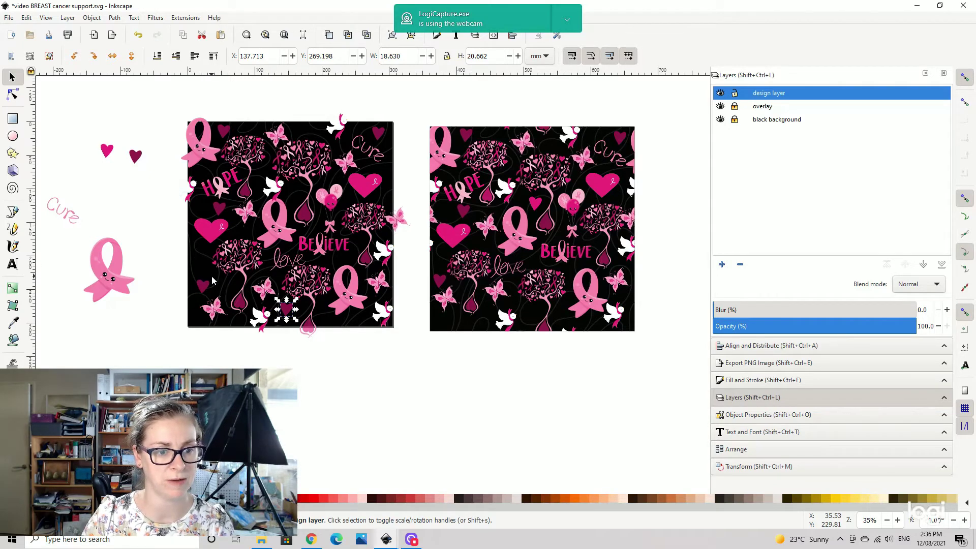
- Duplicate the small bright pink heart twice, placing the copies at about X 15, Y 202.2 mm and X 150.3, Y 97.8 mm
click(107, 151)
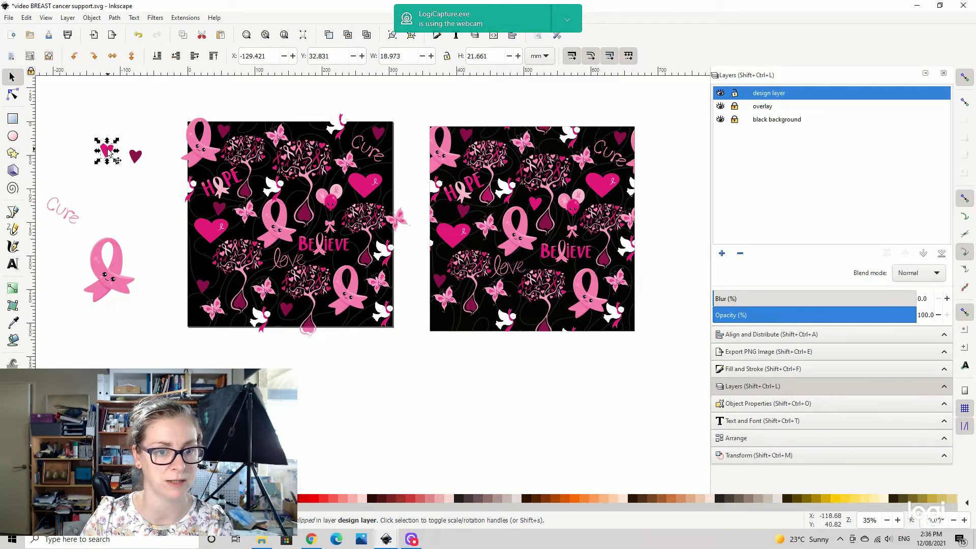
key(ctrl+d)
drag(108, 151, 206, 273)
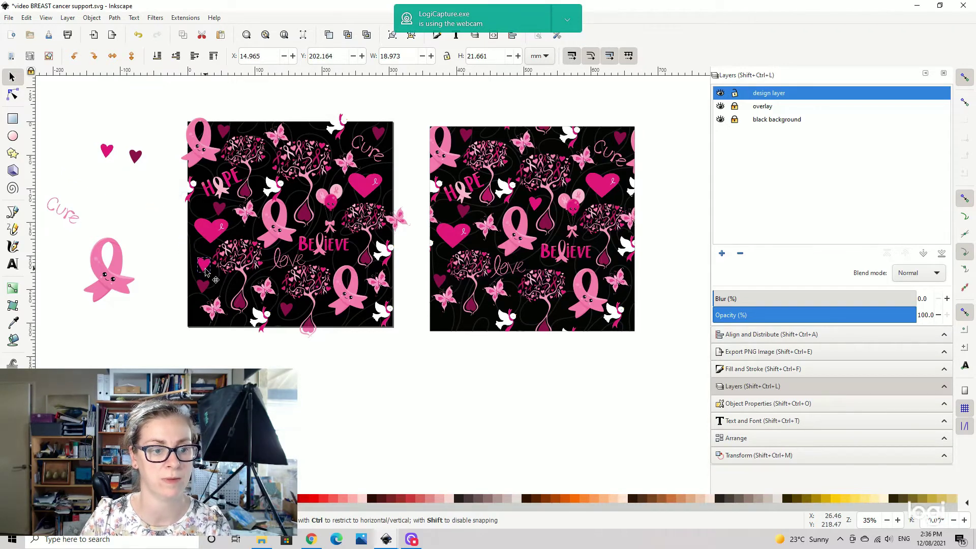
click(113, 57)
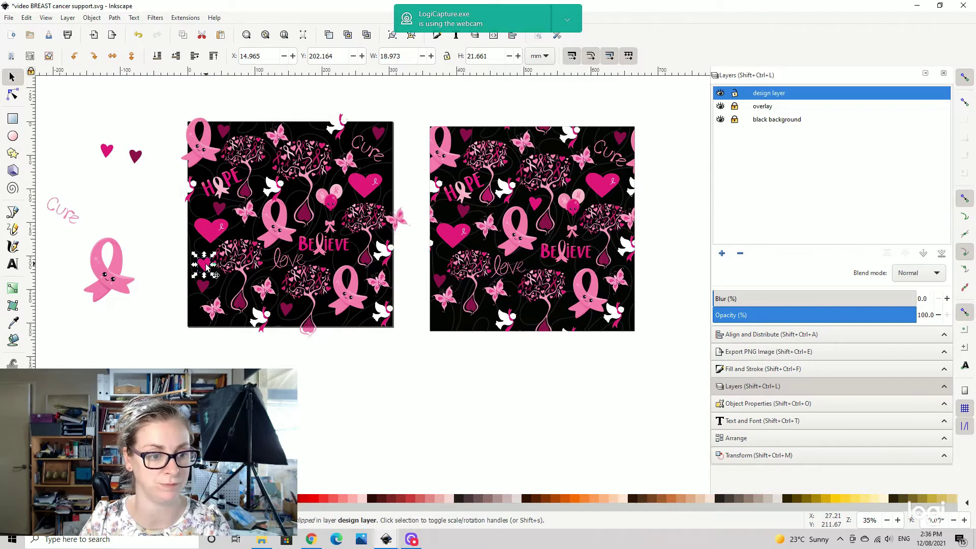
drag(208, 265, 302, 194)
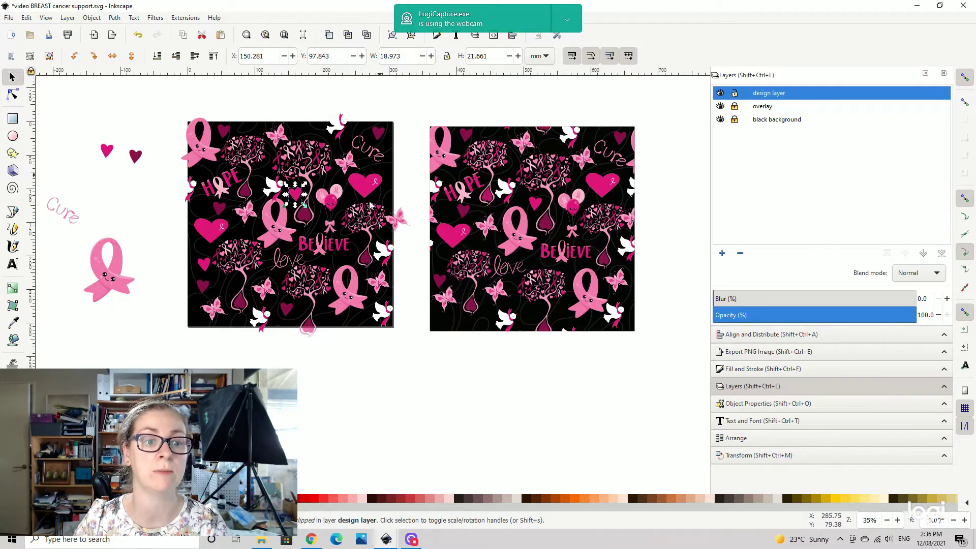
click(367, 362)
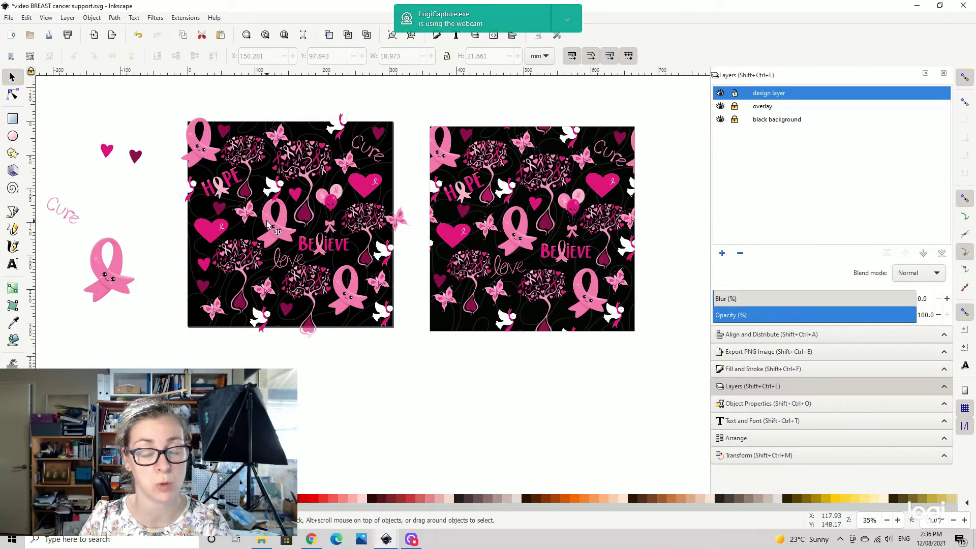
- Duplicate the top-left ribbon and the dove on the left edge, offsetting each copy 12 in horizontally with a relative Transform move
click(752, 458)
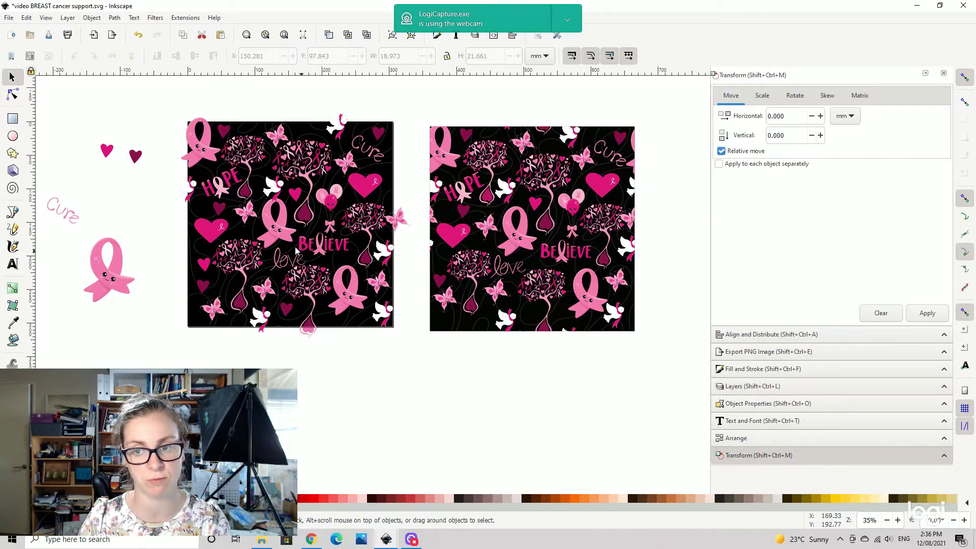
click(201, 155)
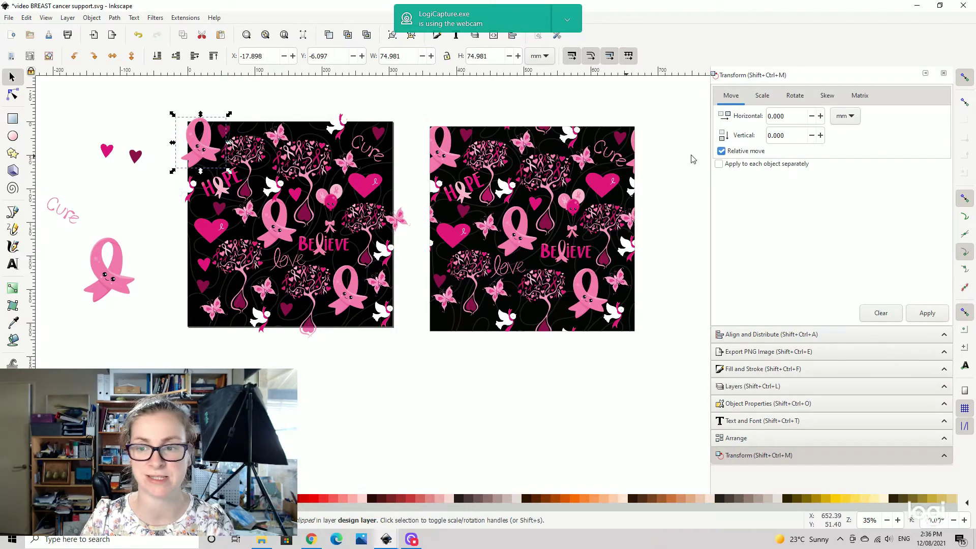
double_click(797, 116)
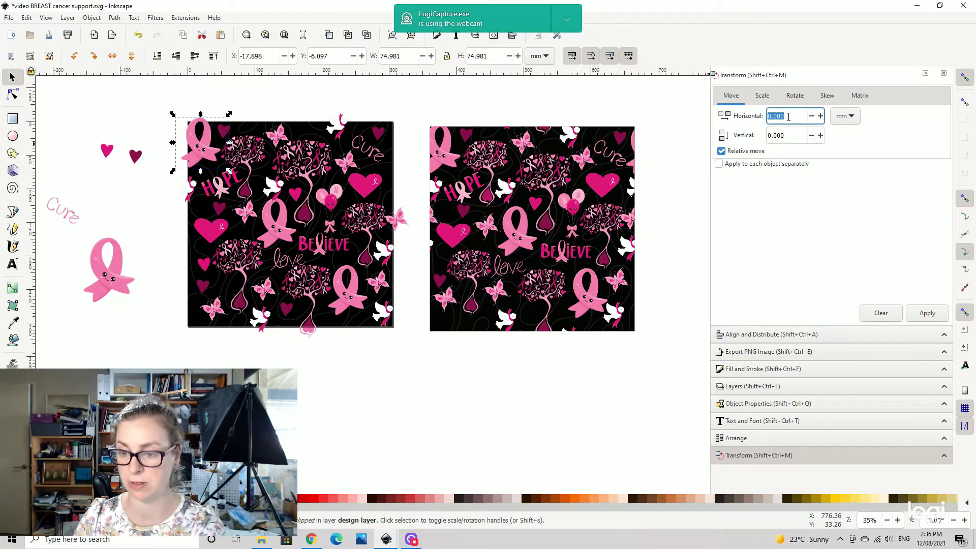
text(12)
click(845, 115)
click(845, 77)
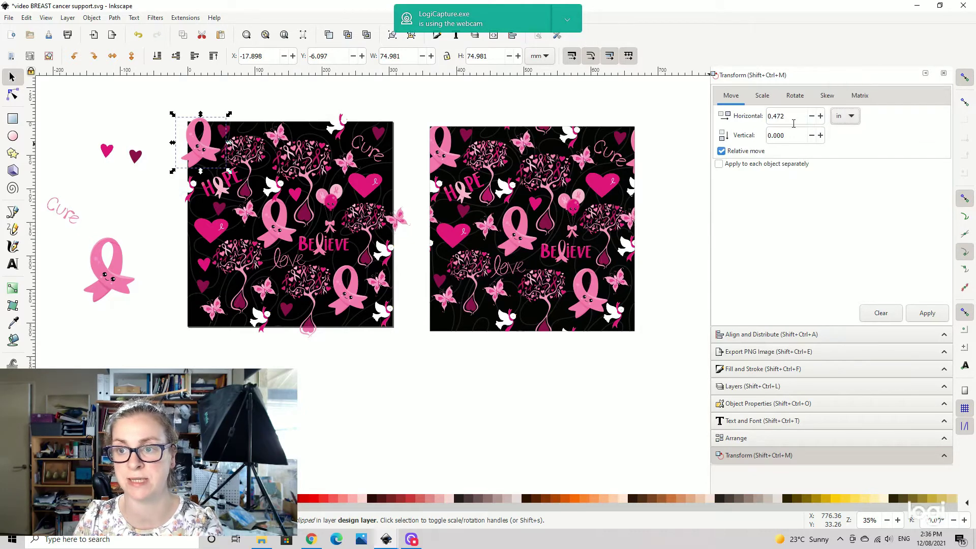
double_click(793, 122)
text(12)
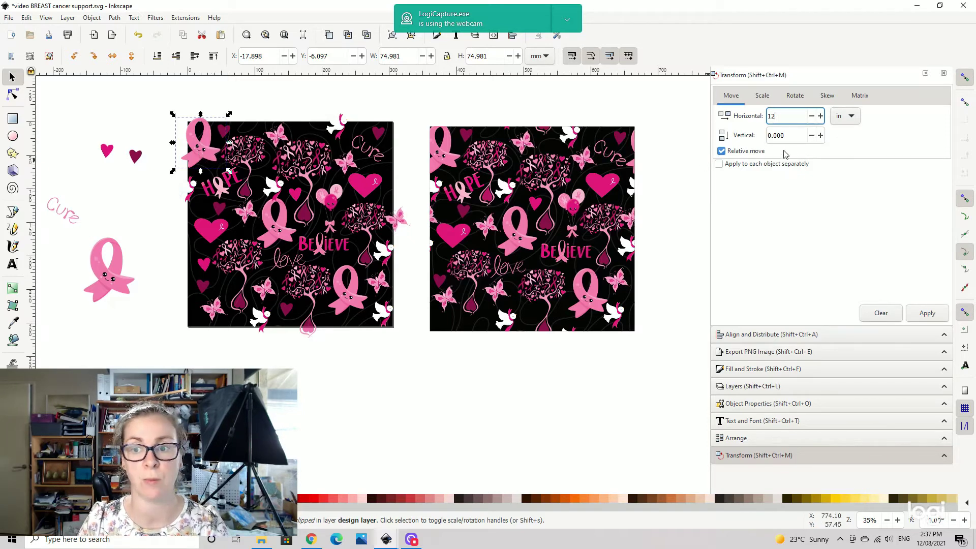
click(927, 313)
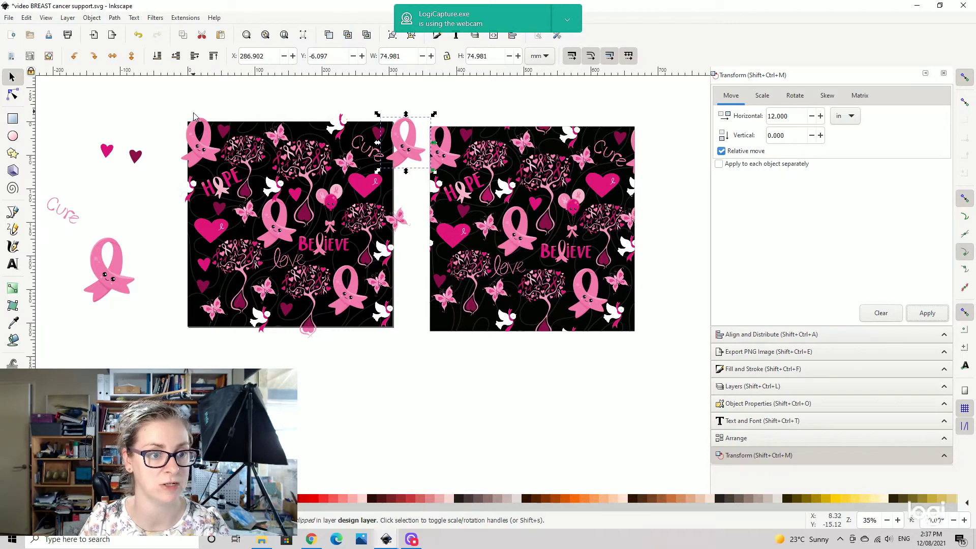
click(195, 200)
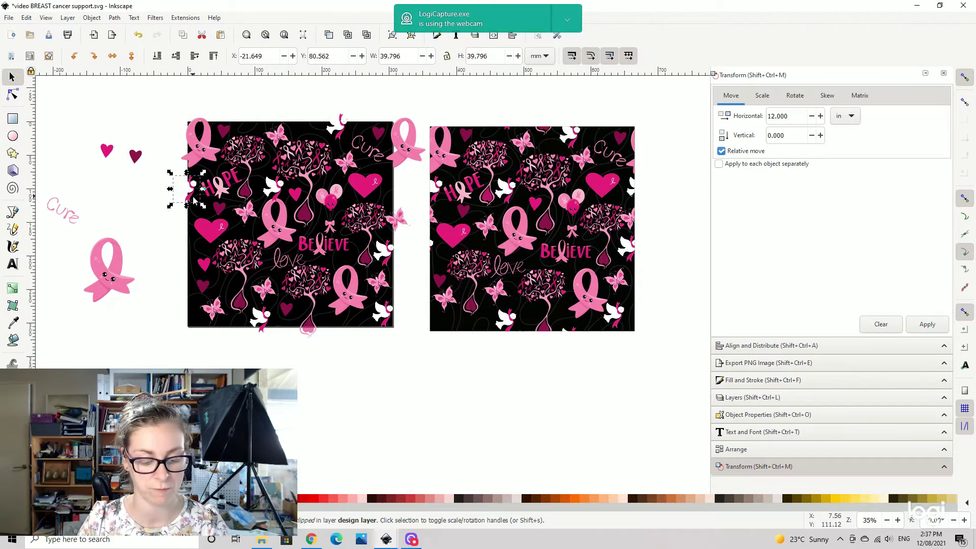
click(926, 325)
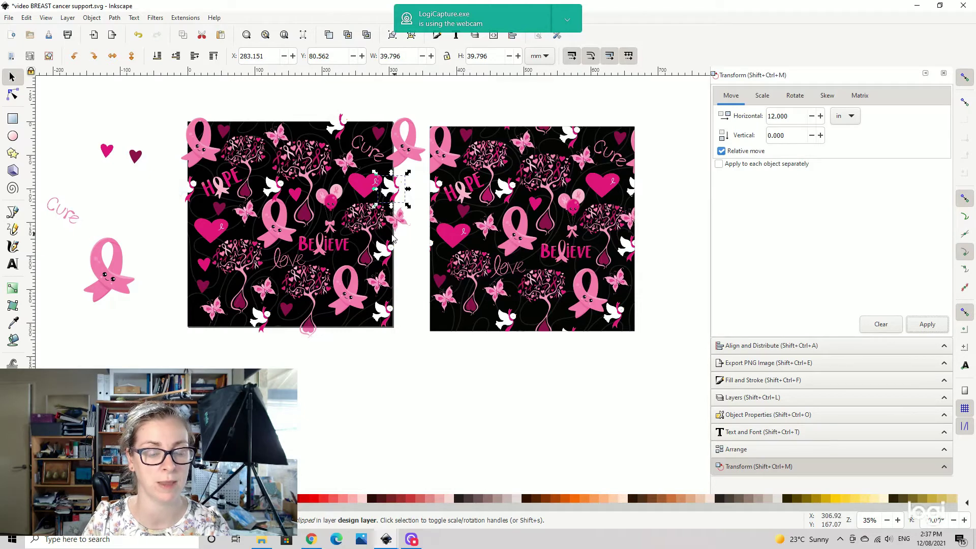
- Duplicate the butterfly on the right edge and move the copy -12 in horizontally
click(402, 220)
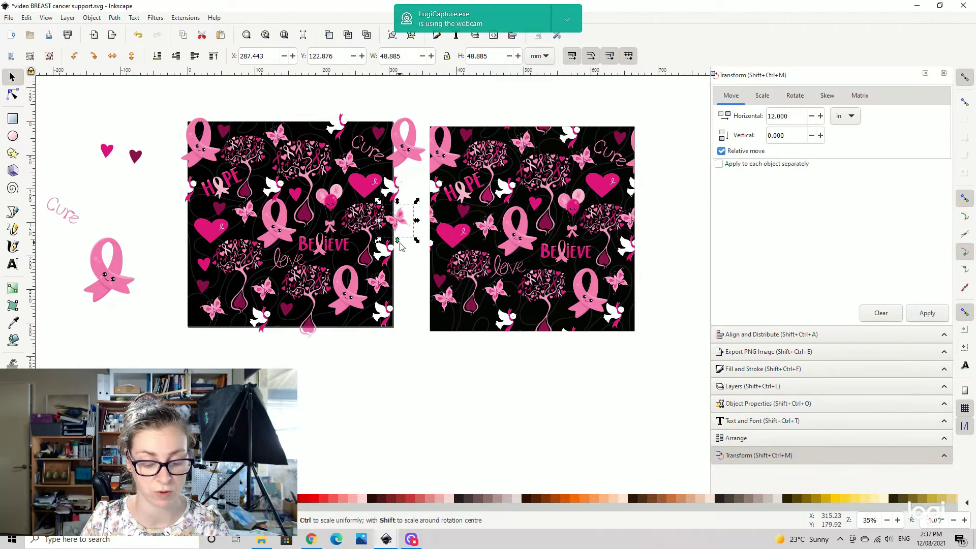
click(770, 116)
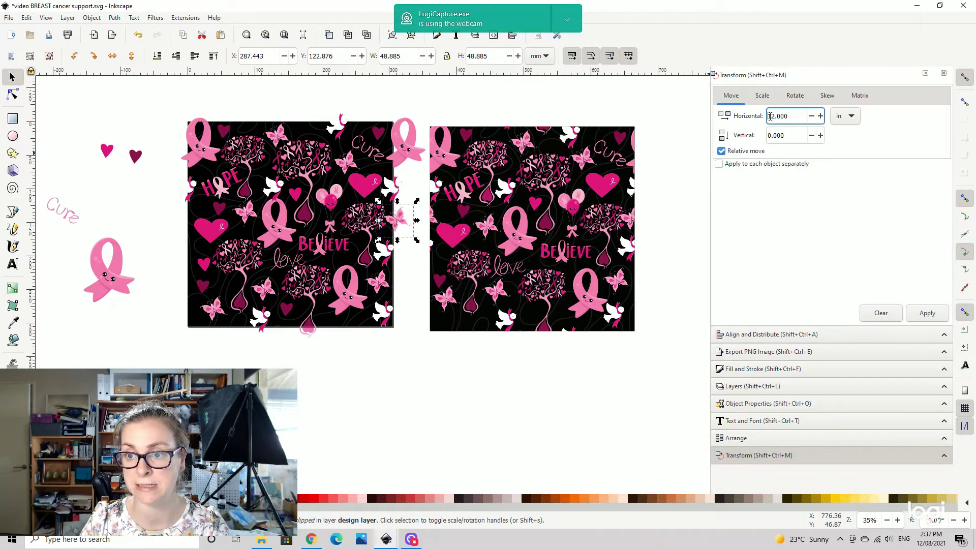
text(-)
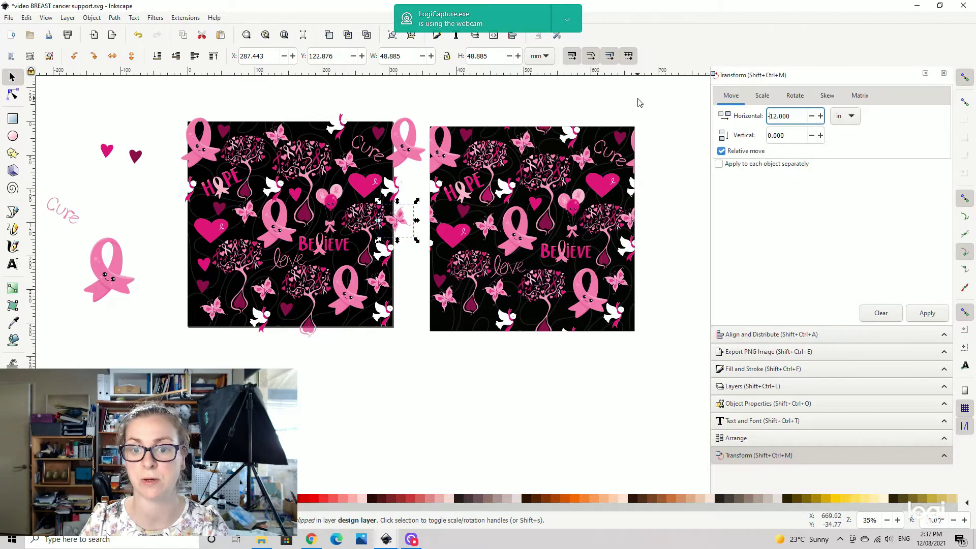
click(929, 314)
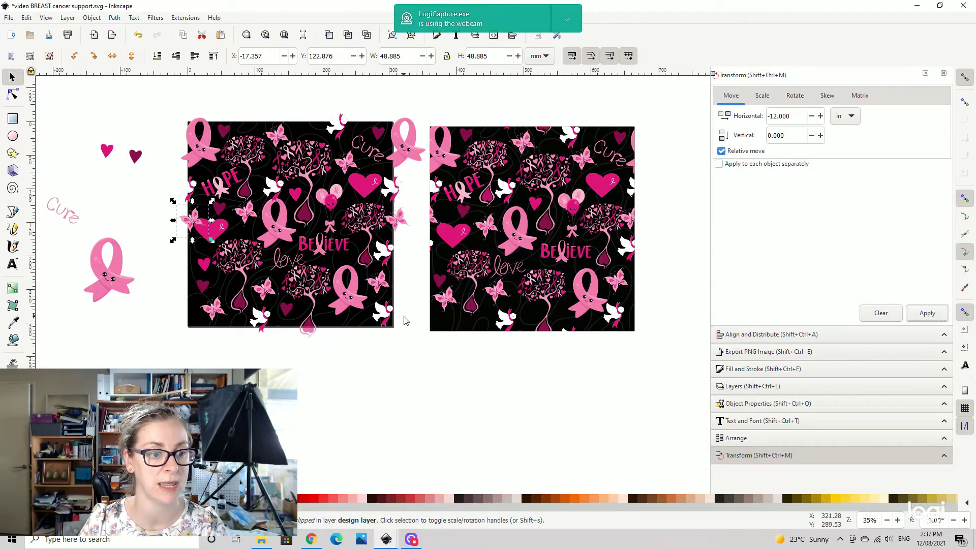
- Move the large heart on the left side clear of the edge butterfly, to about X 24.2, Y 136.7 mm
drag(217, 231, 229, 231)
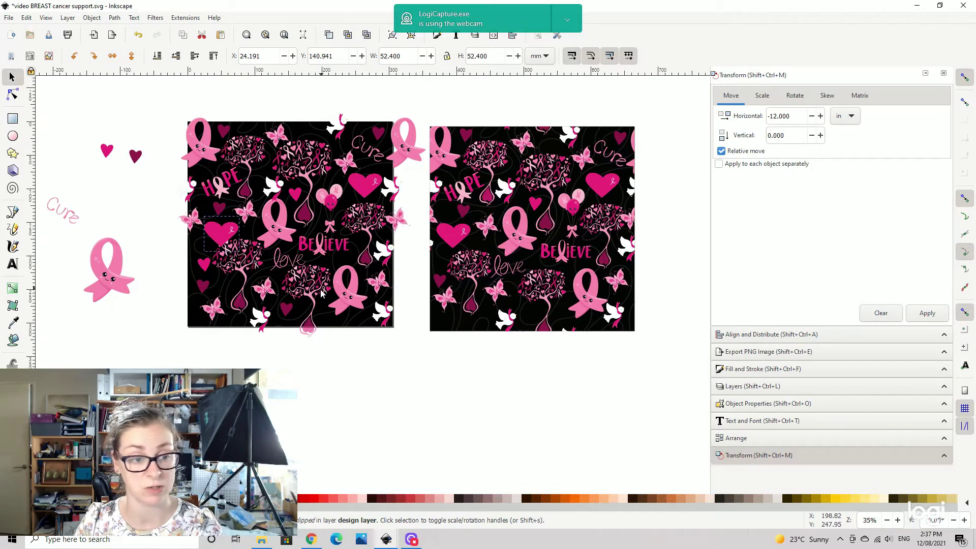
key(Up)
key(Up)
key(Up)
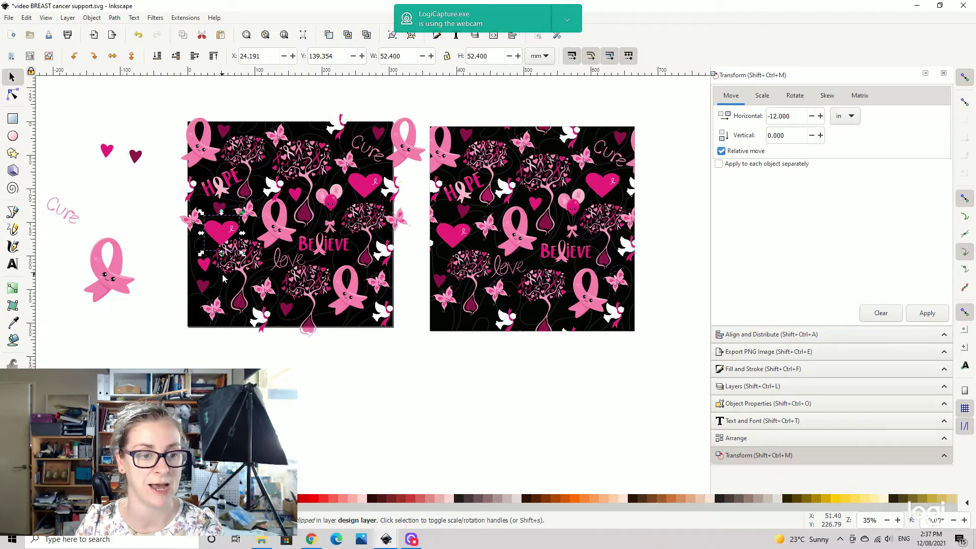
key(Up)
key(Up)
key(Up)
key(Up)
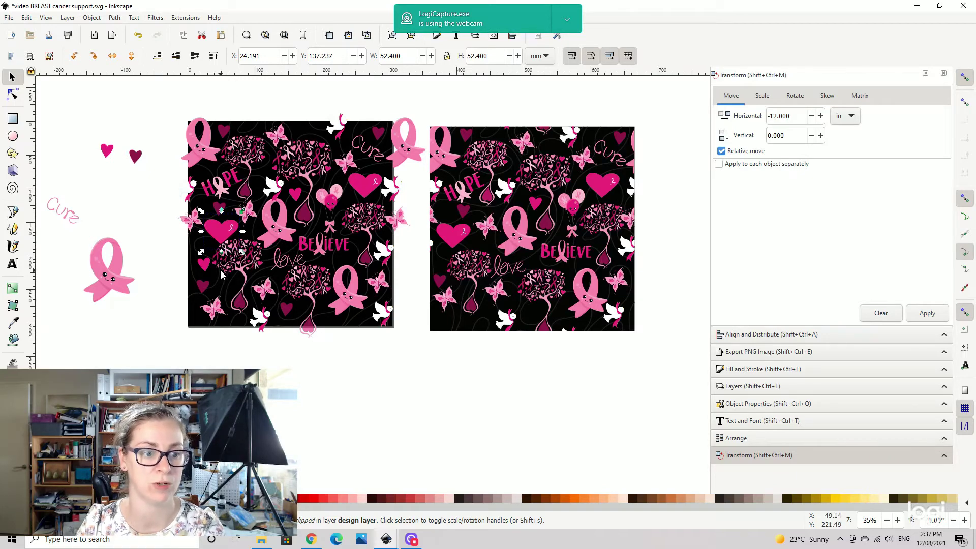
key(Up)
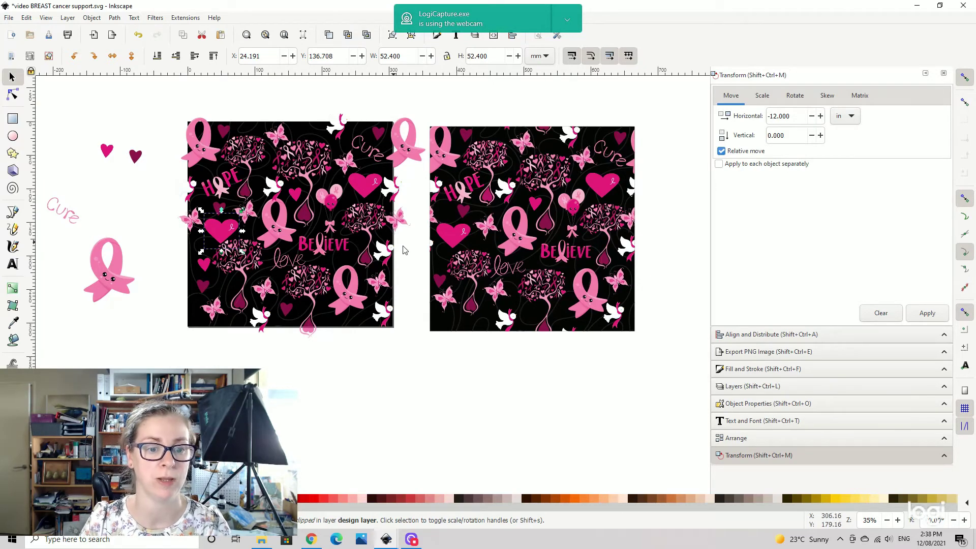
- Duplicate the two lower doves on the right edge and the butterfly between them, moving each copy -12 in horizontally
click(384, 314)
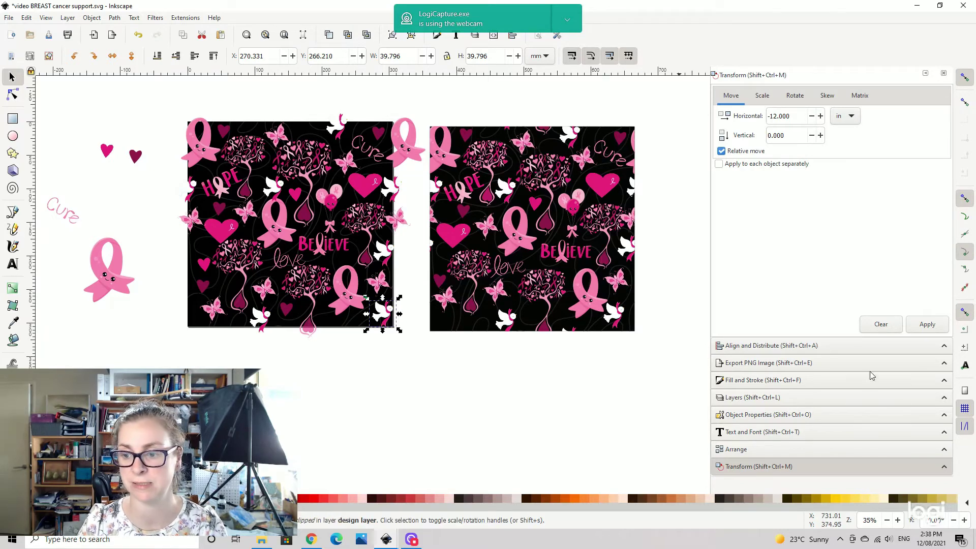
click(928, 325)
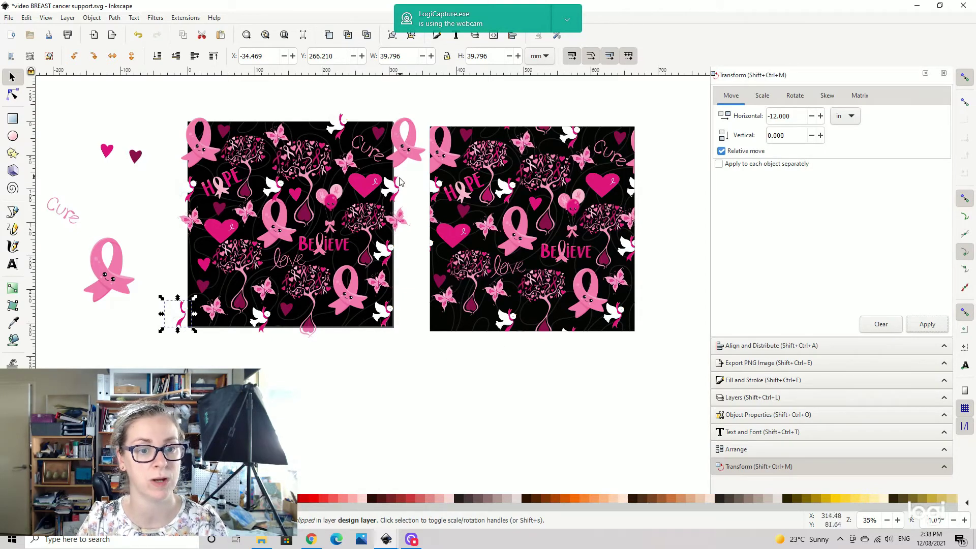
click(389, 251)
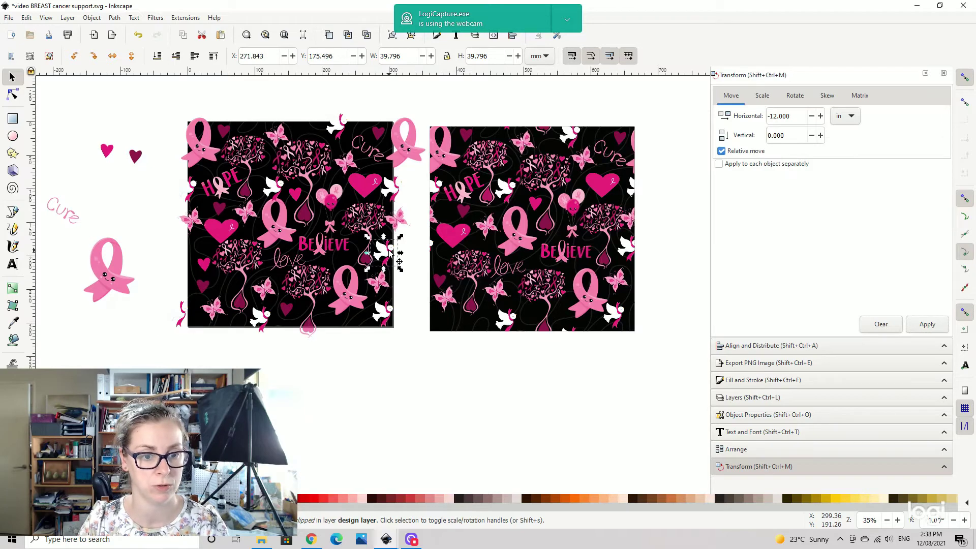
click(925, 326)
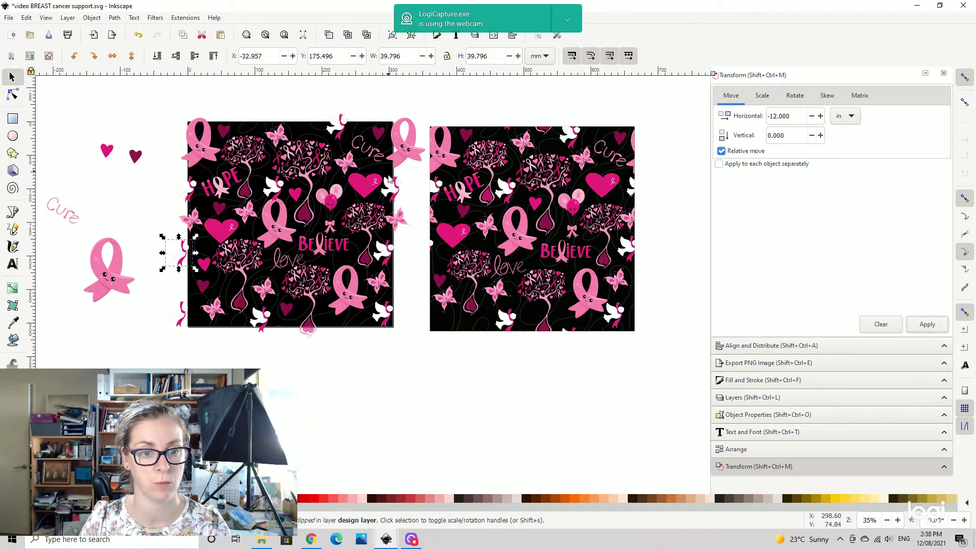
click(386, 294)
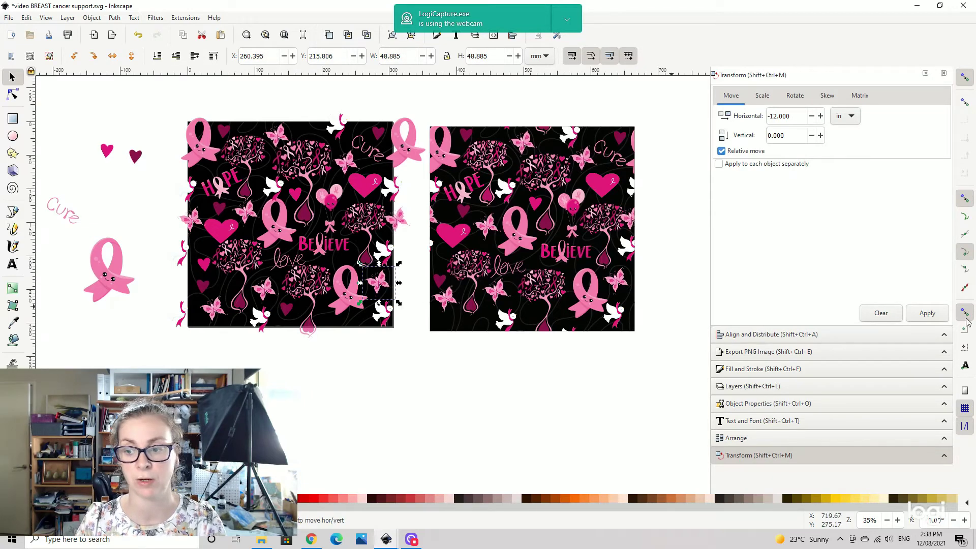
click(925, 313)
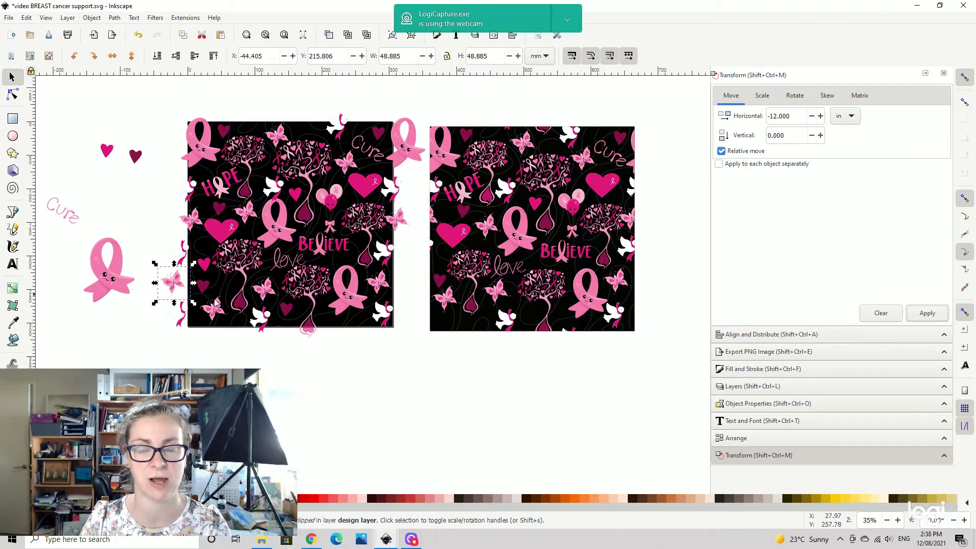
- Duplicate the top-left corner ribbon and offset the copy by 0 in horizontally and 12 in vertically with a relative Transform move
click(296, 369)
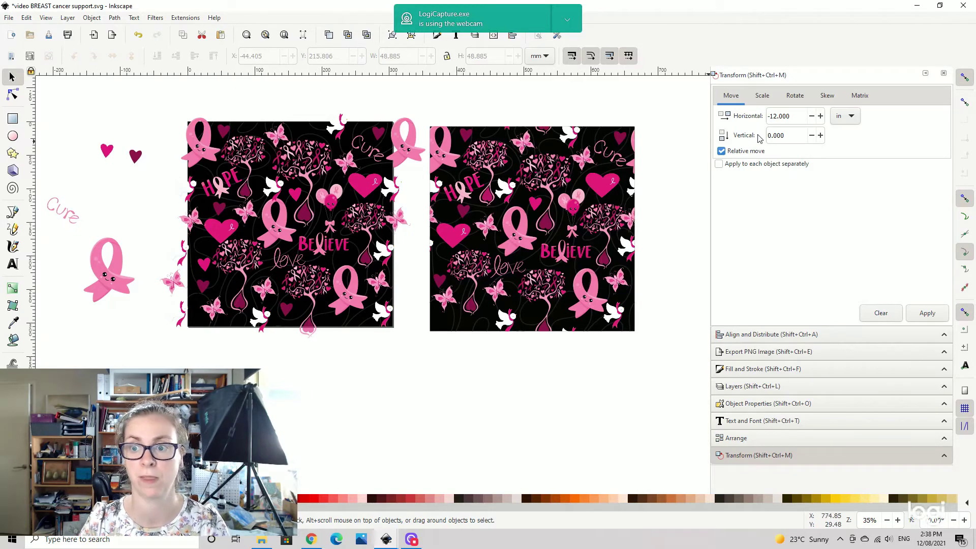
triple_click(775, 116)
key(BackSpace)
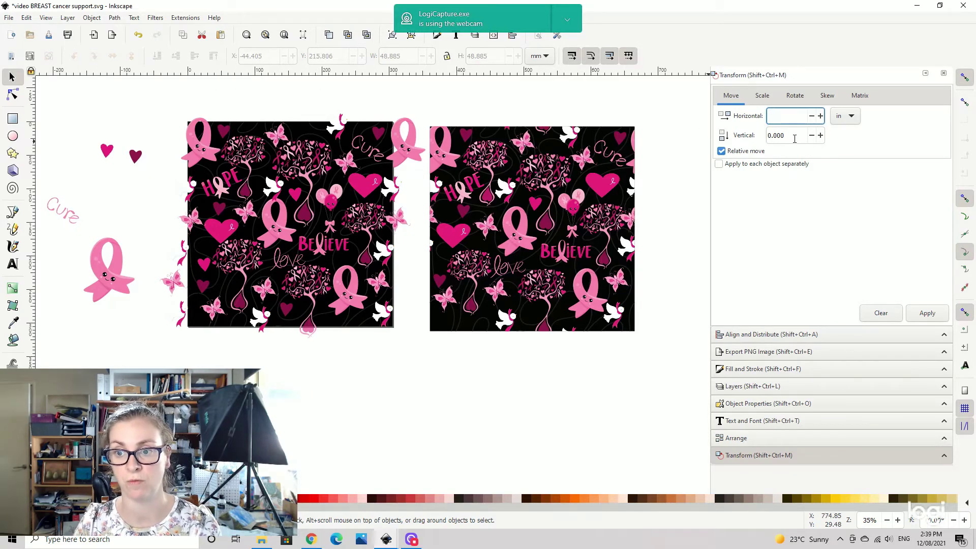
triple_click(794, 137)
text(12)
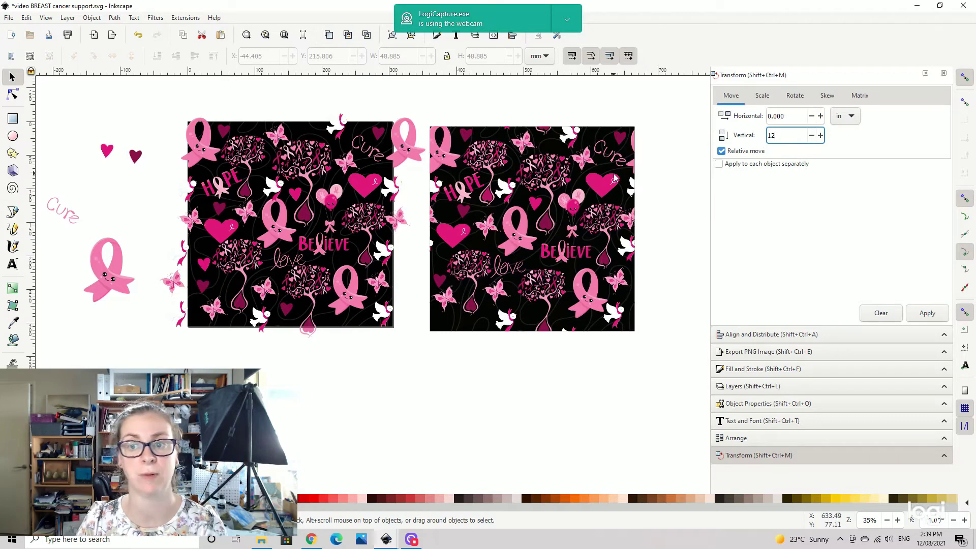
click(213, 145)
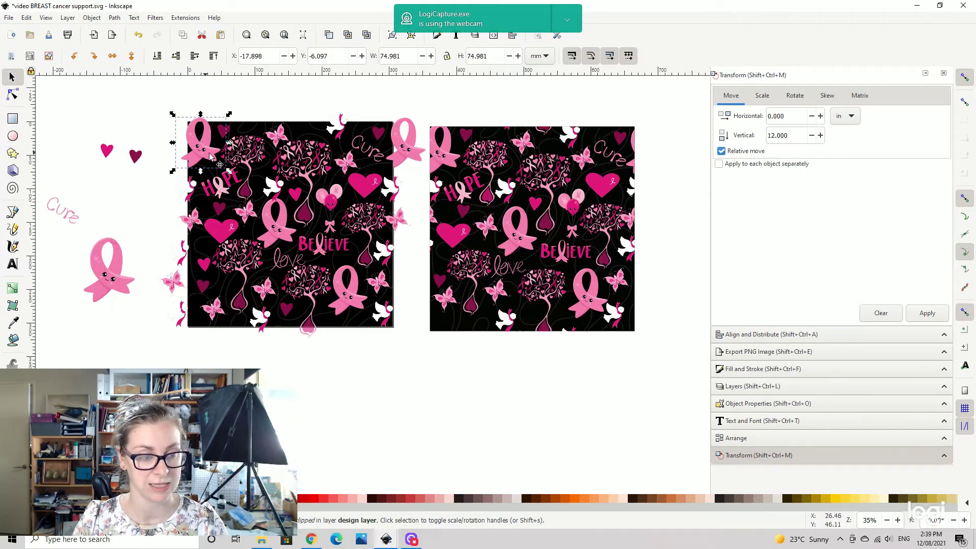
click(926, 313)
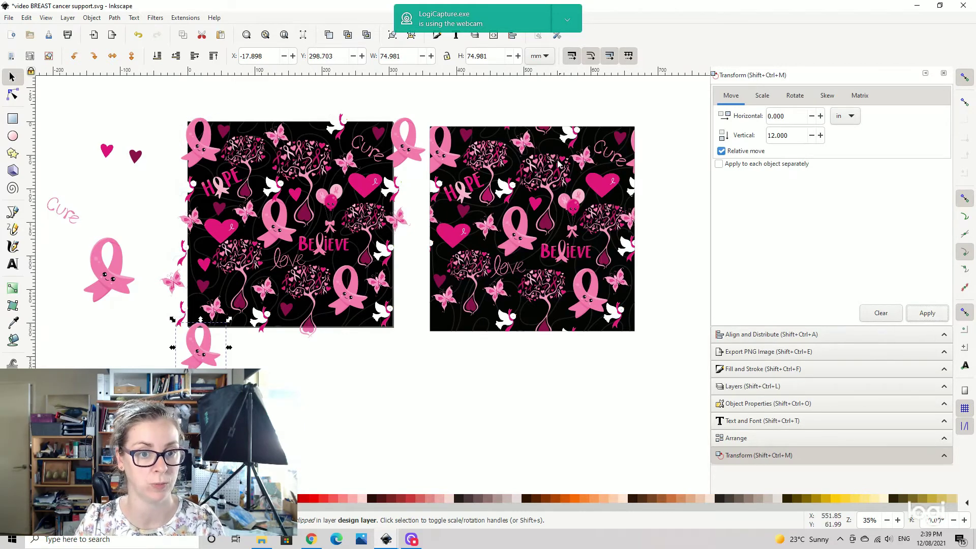
- Duplicate the top-right corner ribbon and the dove on the page's upper edge, moving each copy 12 in vertically
click(400, 146)
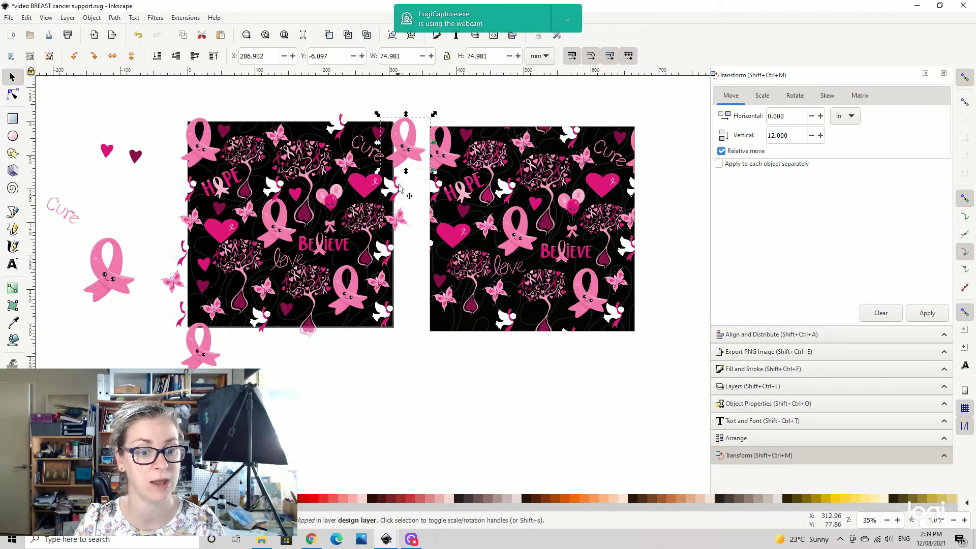
click(935, 315)
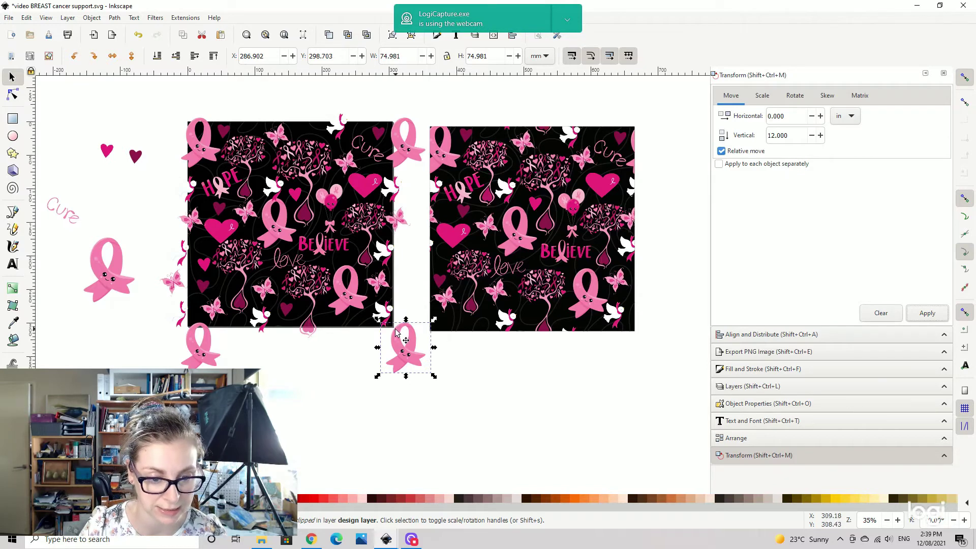
click(412, 298)
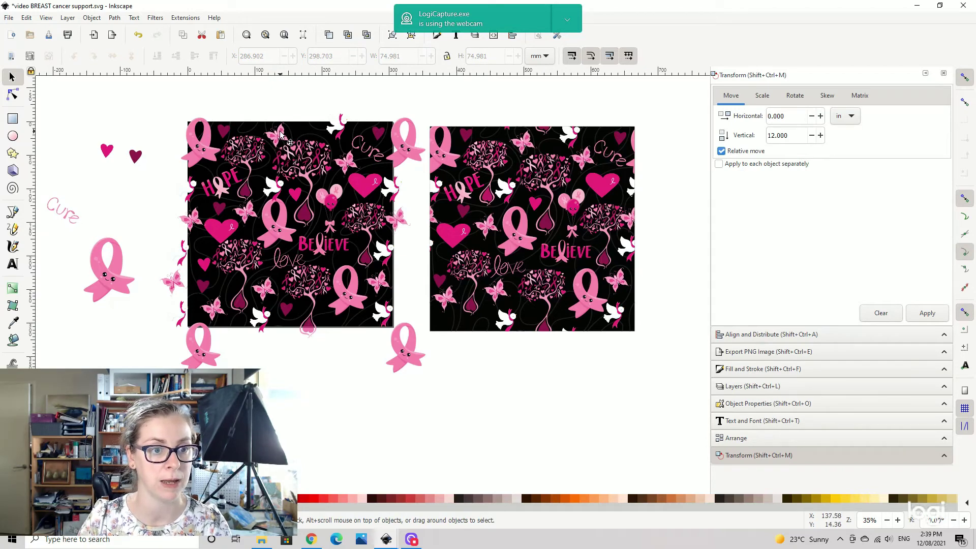
click(347, 138)
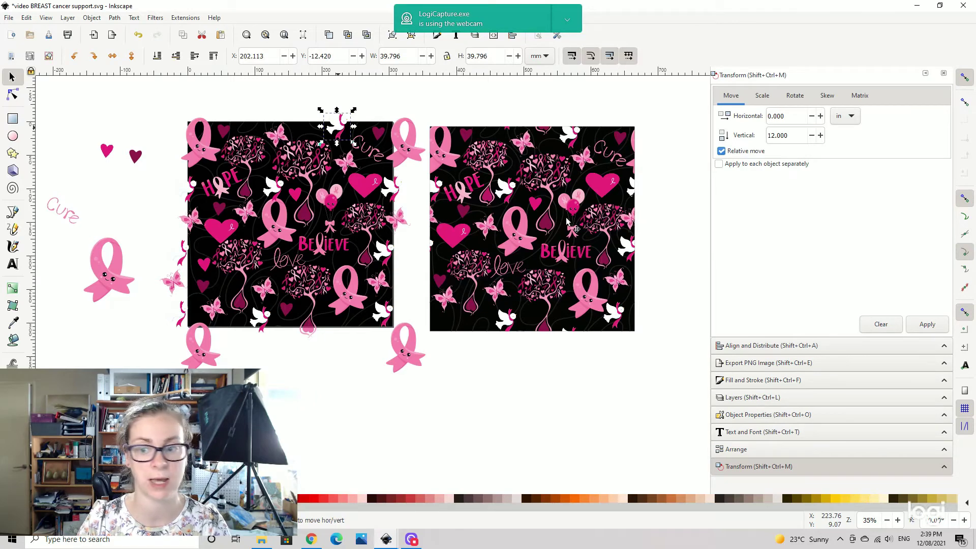
click(926, 325)
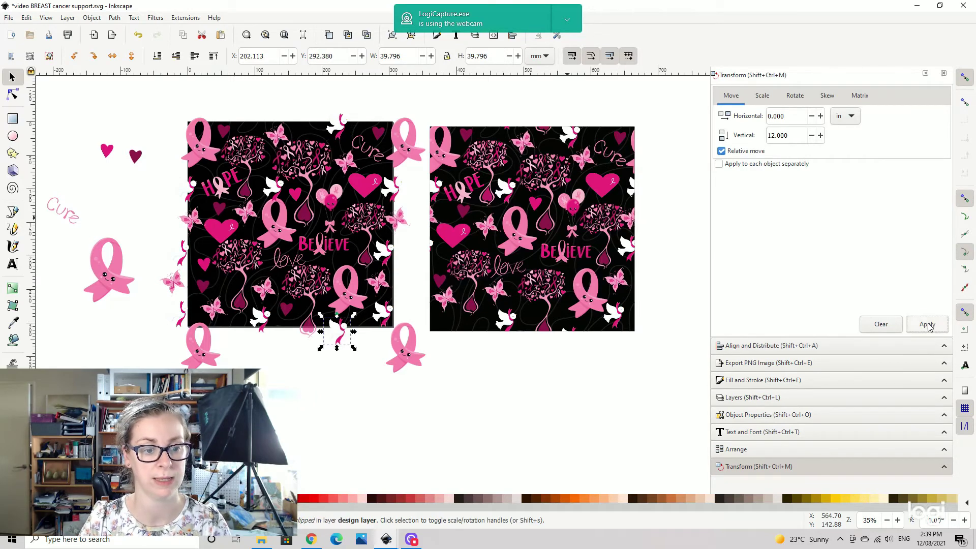
- Duplicate the two lowest doves and the tree crossing the page's bottom edge, moving each copy -12 in vertically
click(260, 318)
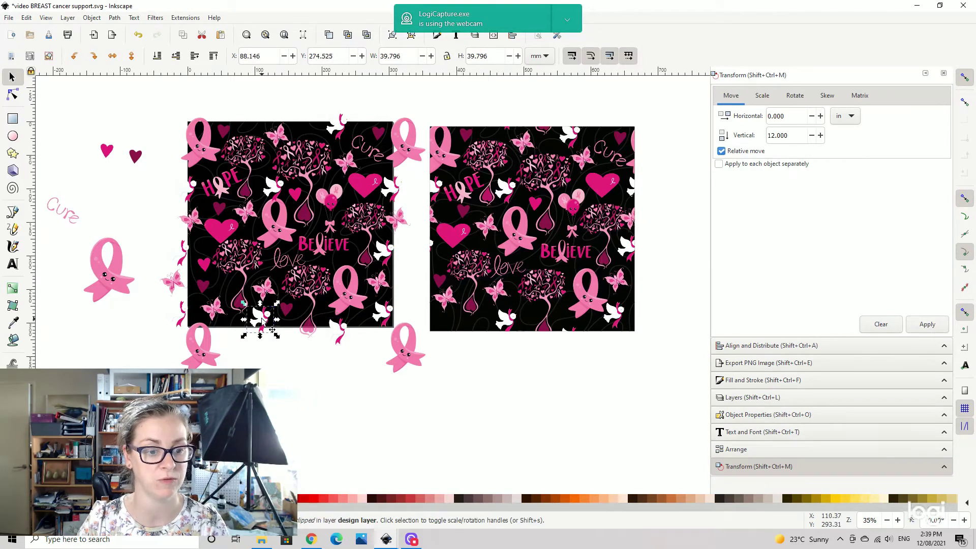
click(768, 135)
text(-)
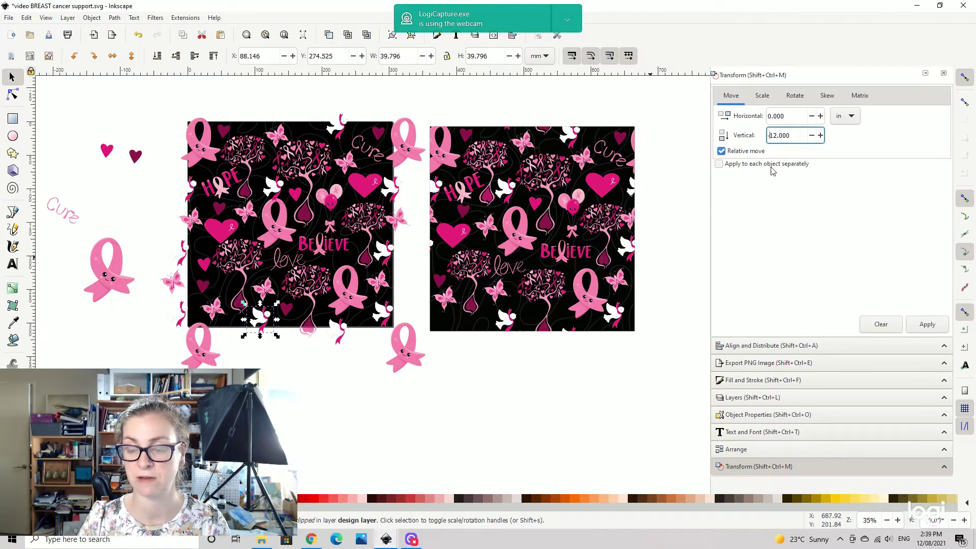
click(927, 325)
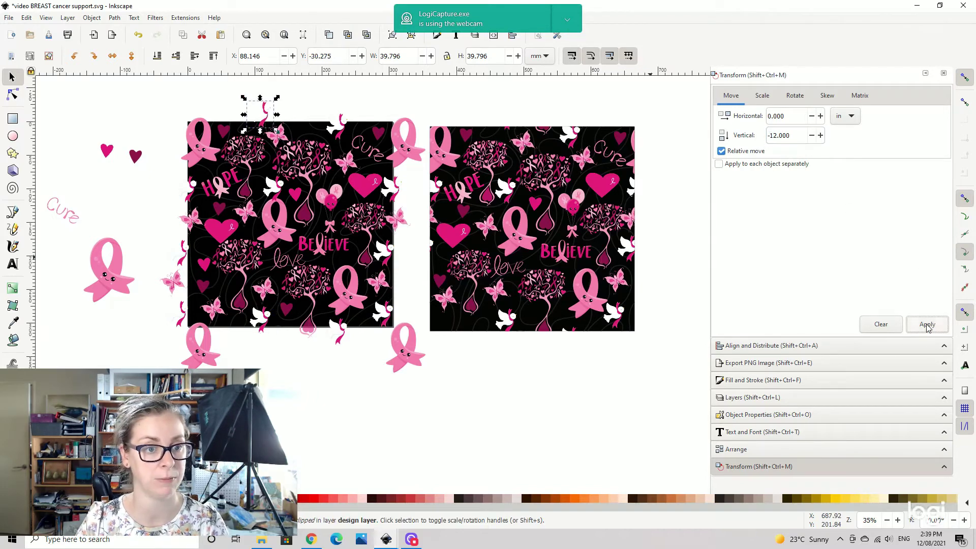
click(321, 332)
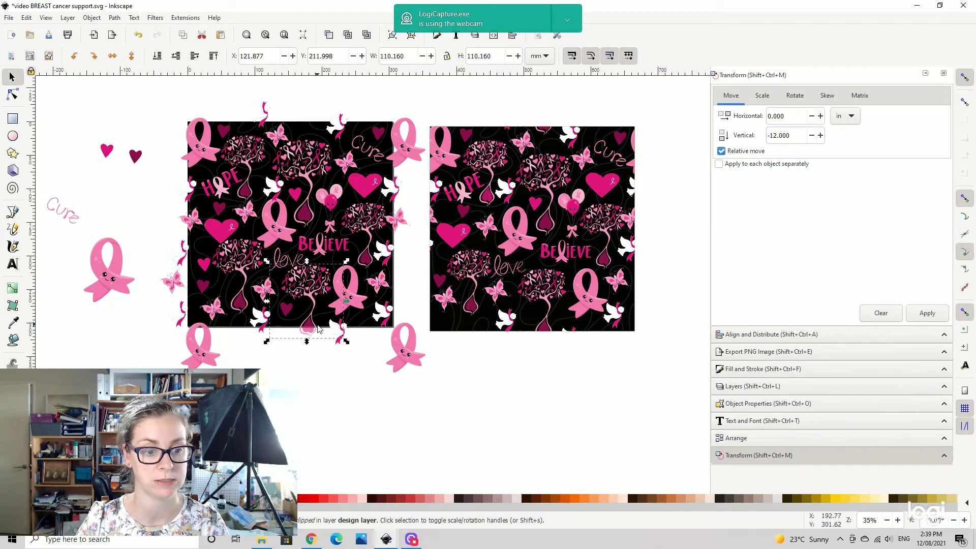
click(927, 313)
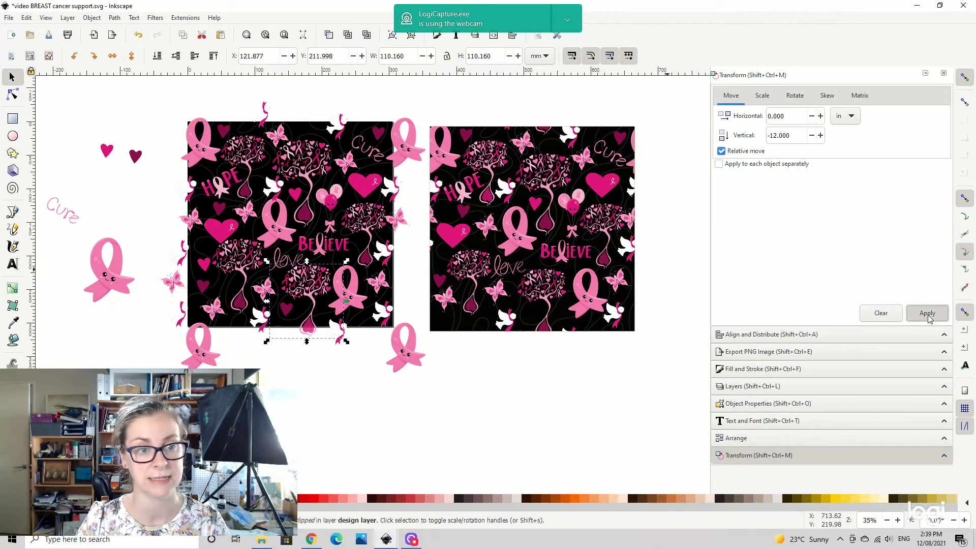
click(345, 334)
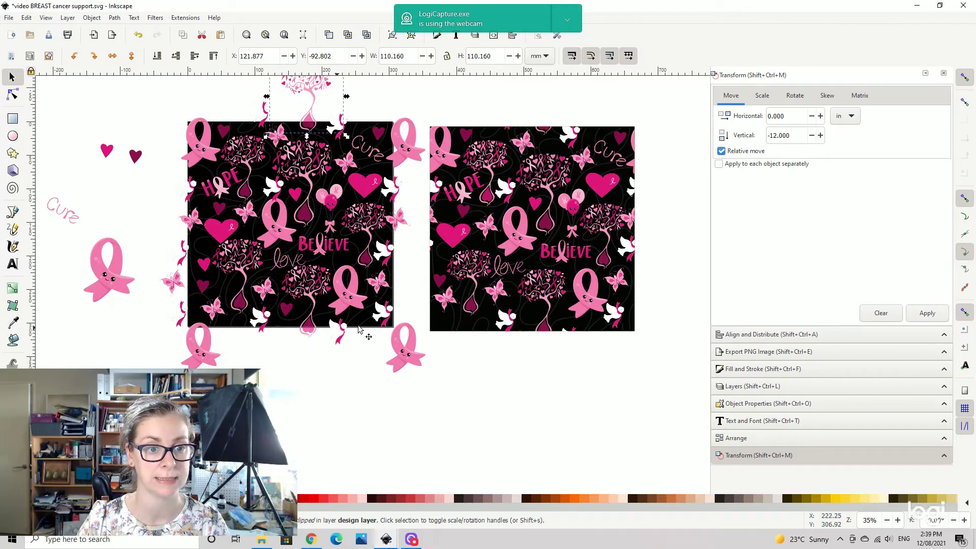
click(386, 312)
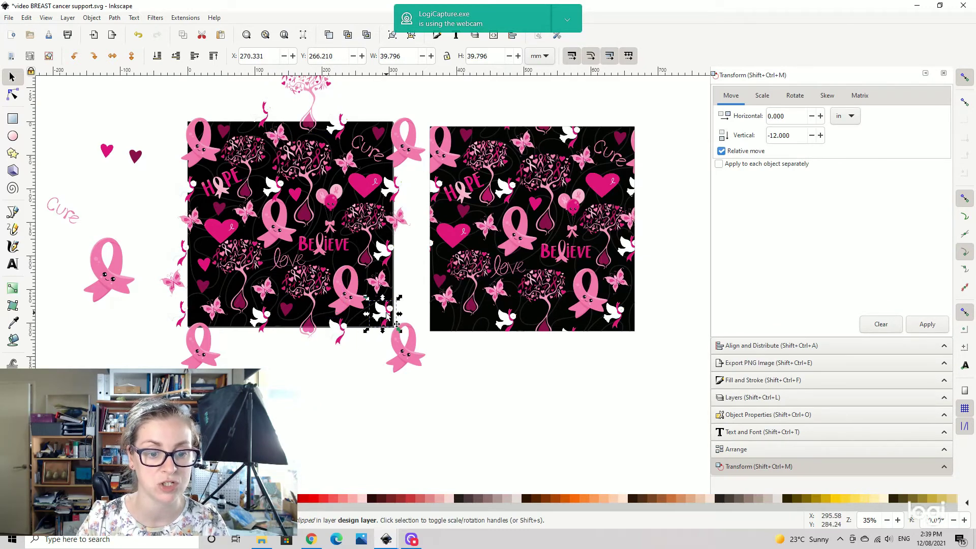
click(927, 325)
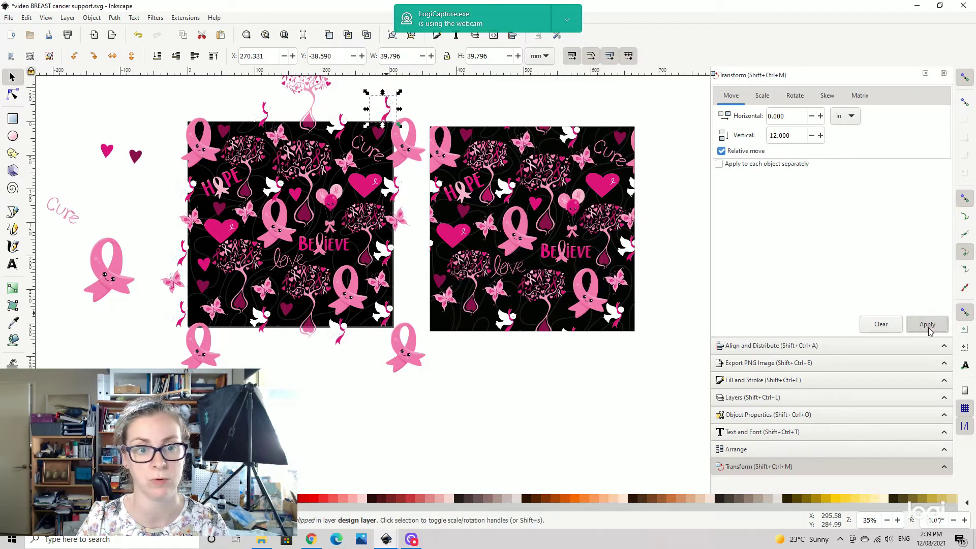
click(417, 273)
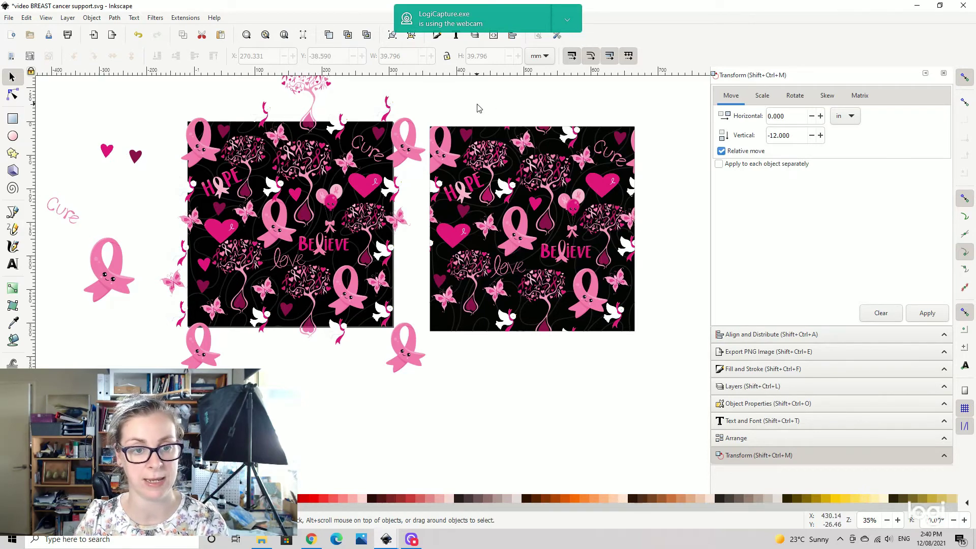
- Move all the spare motifs beside the page farther left, away from the pattern tile
scroll(442, 152, down, 1)
drag(414, 169, 386, 134)
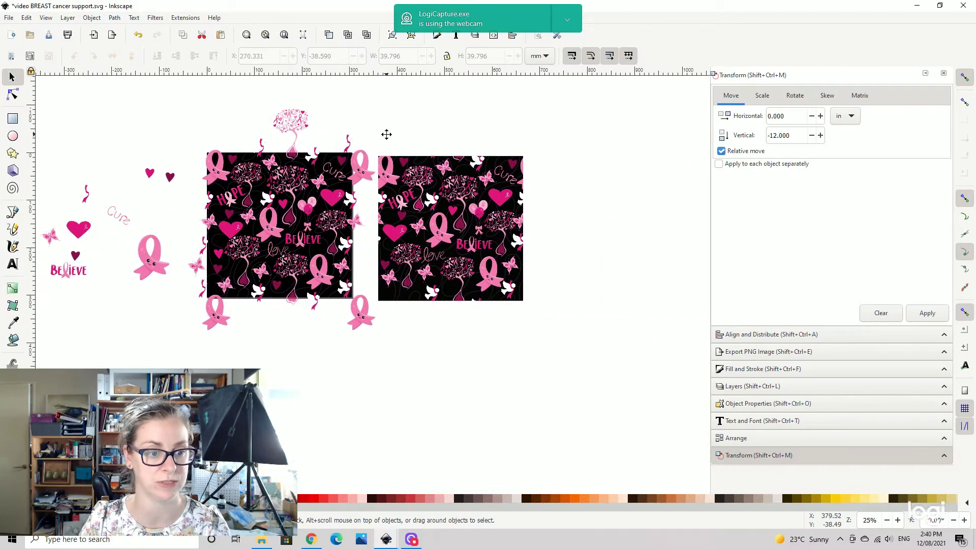
drag(70, 152, 151, 135)
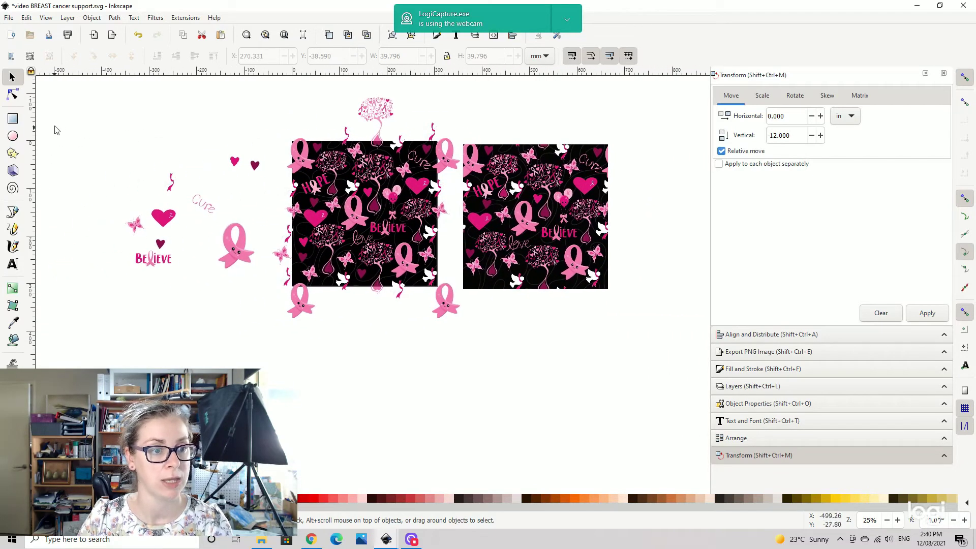
drag(55, 126, 278, 321)
drag(236, 252, 107, 238)
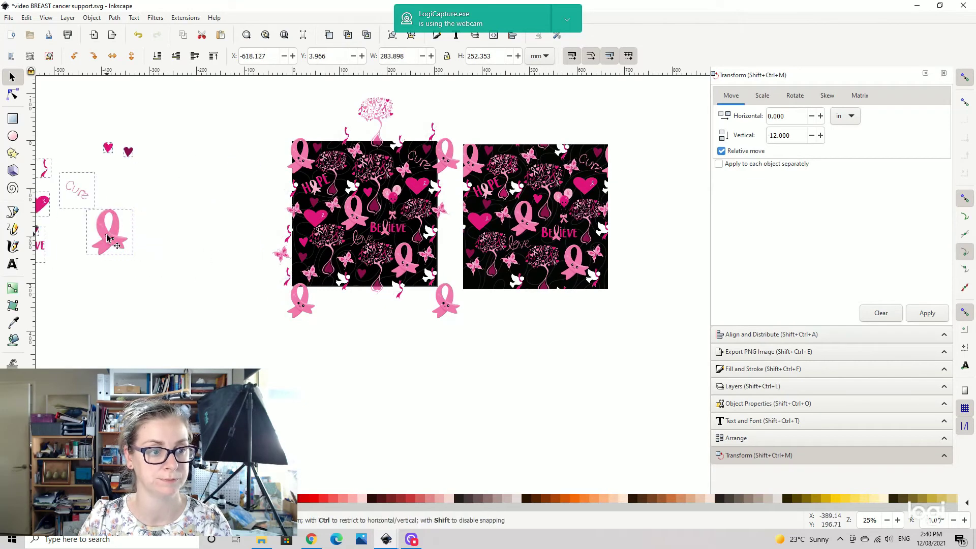
- Nudge the large central ribbon to about X 95.0, Y 117.4 mm
click(358, 223)
drag(375, 233, 383, 216)
click(499, 113)
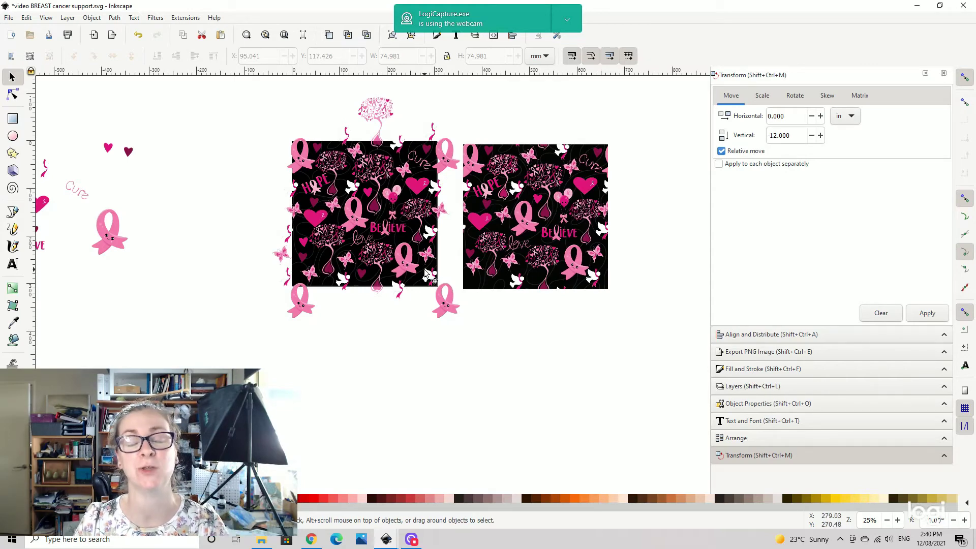
- Unlock the black background layer and move the whole reference pattern copy away from the page, to about X 902.2, Y 394.2 mm
drag(642, 197, 557, 203)
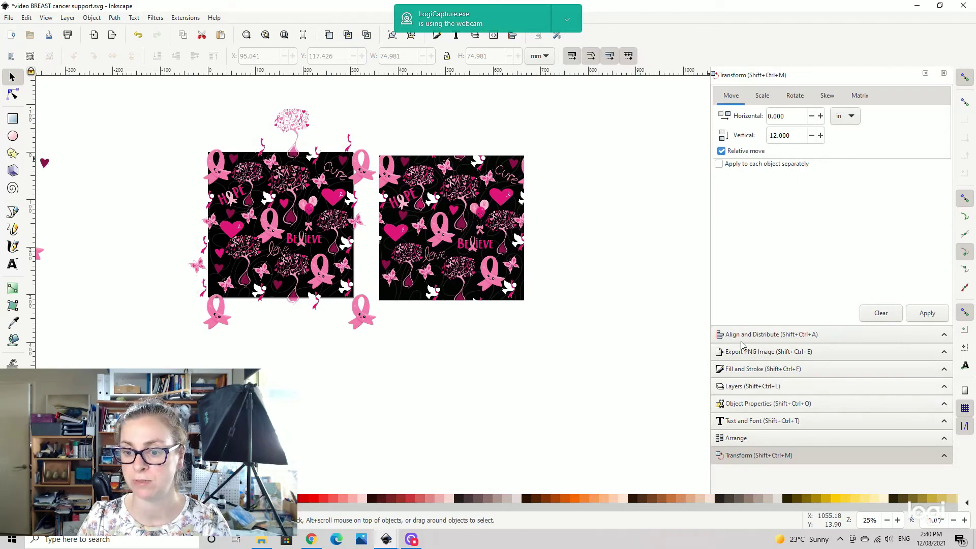
click(734, 387)
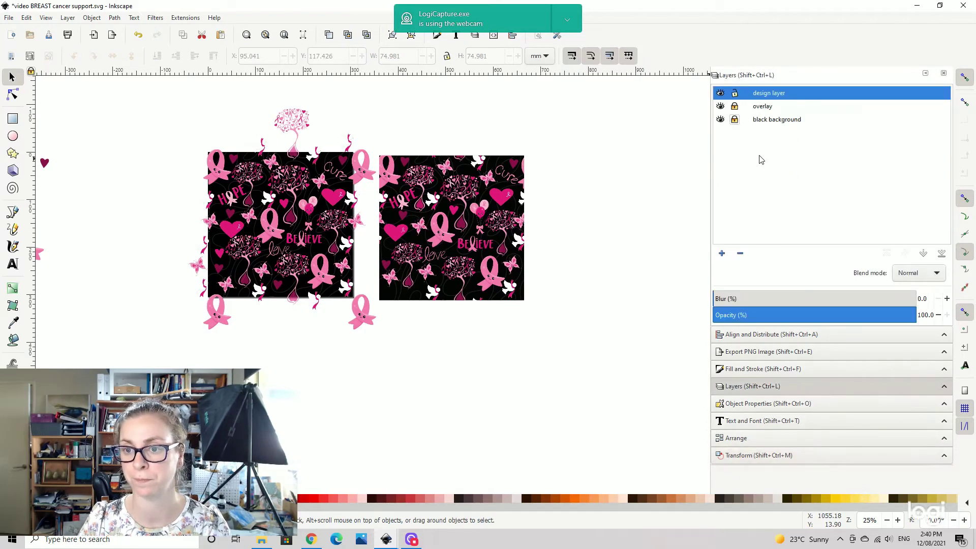
click(734, 119)
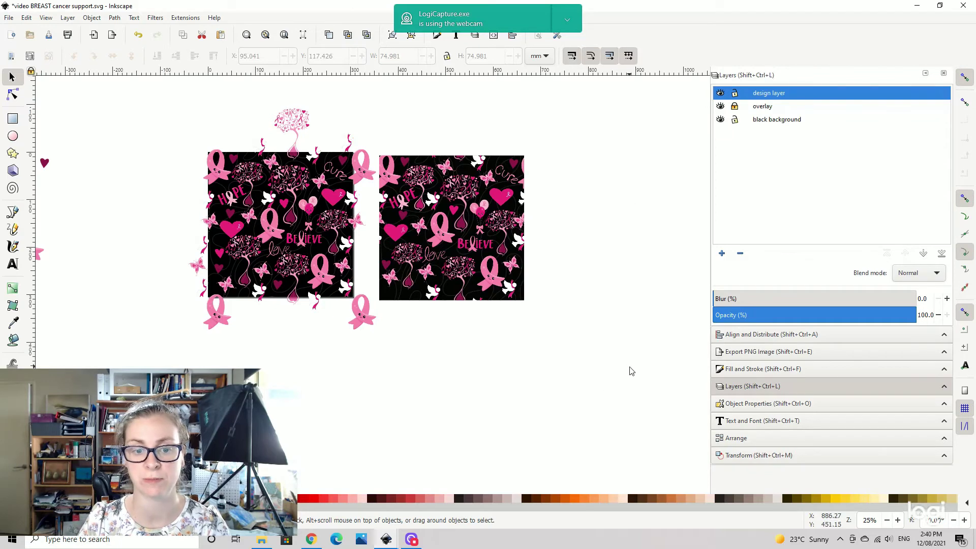
drag(598, 330, 376, 146)
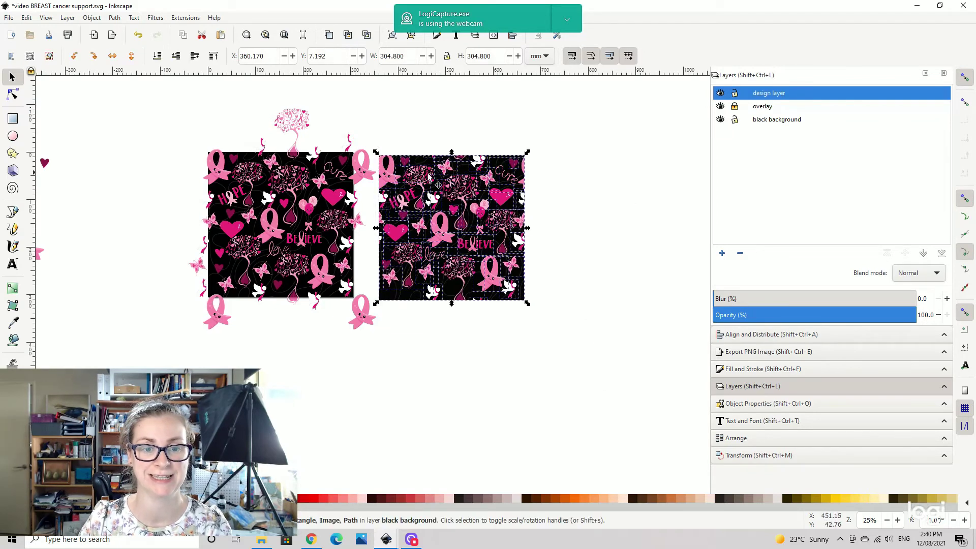
drag(640, 342, 640, 341)
click(553, 251)
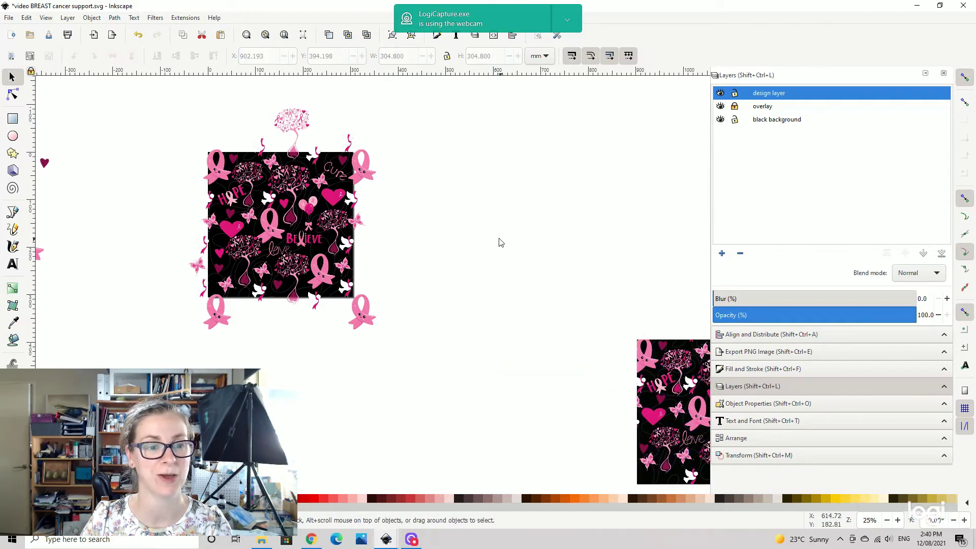
- Save the pattern document under its existing name
drag(488, 228, 531, 272)
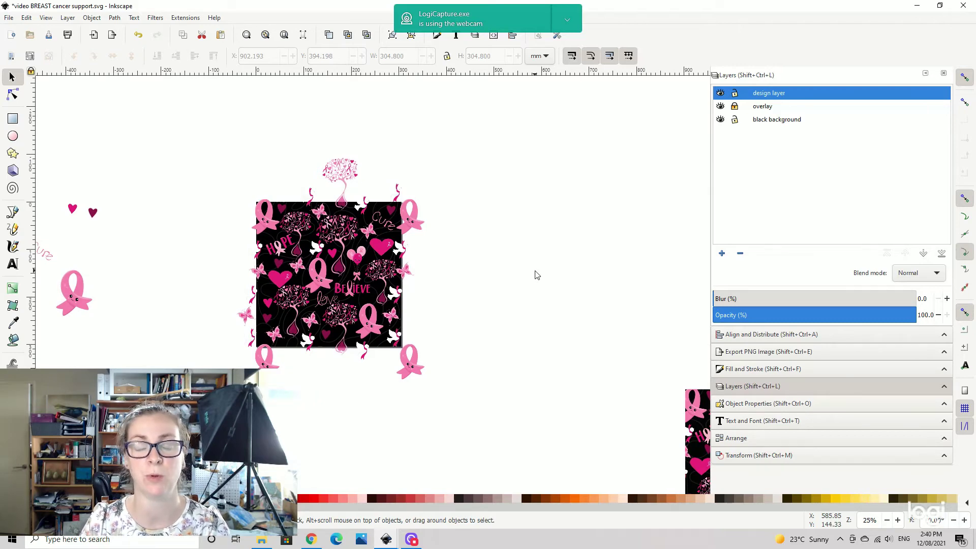
click(4, 19)
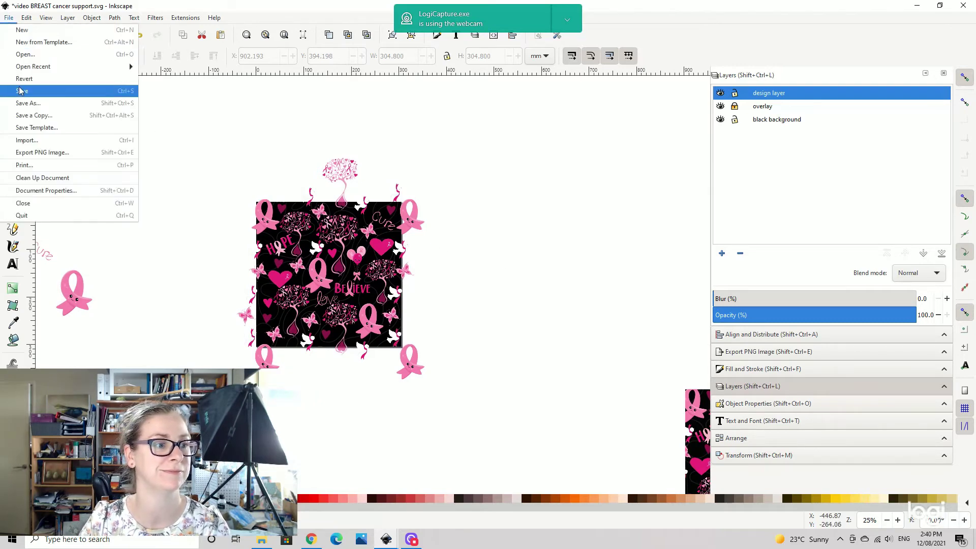
click(21, 90)
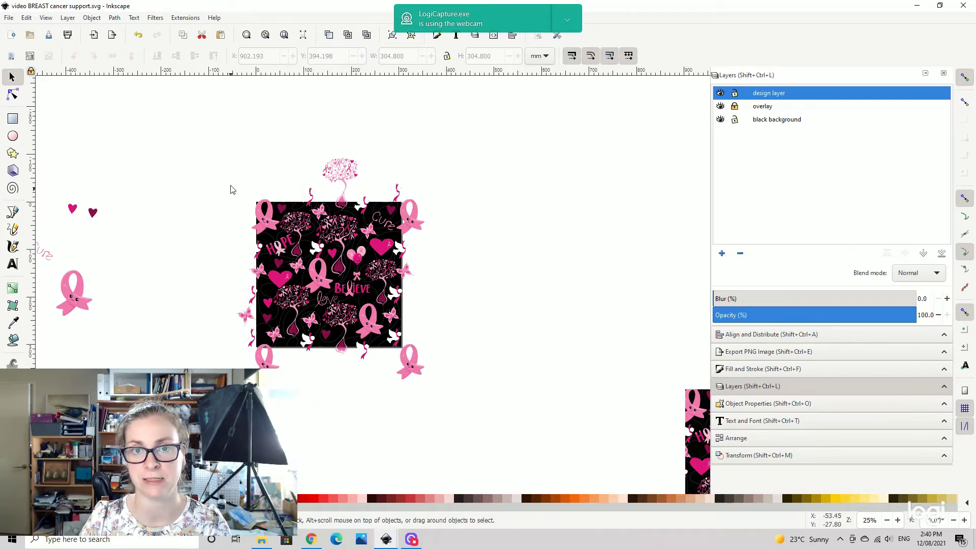
drag(155, 125, 548, 464)
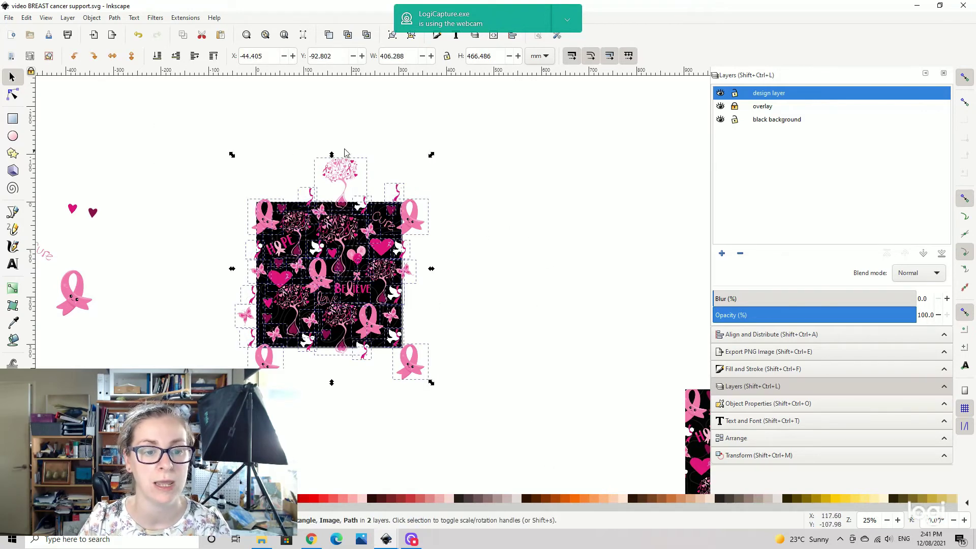
click(235, 146)
drag(168, 105, 460, 364)
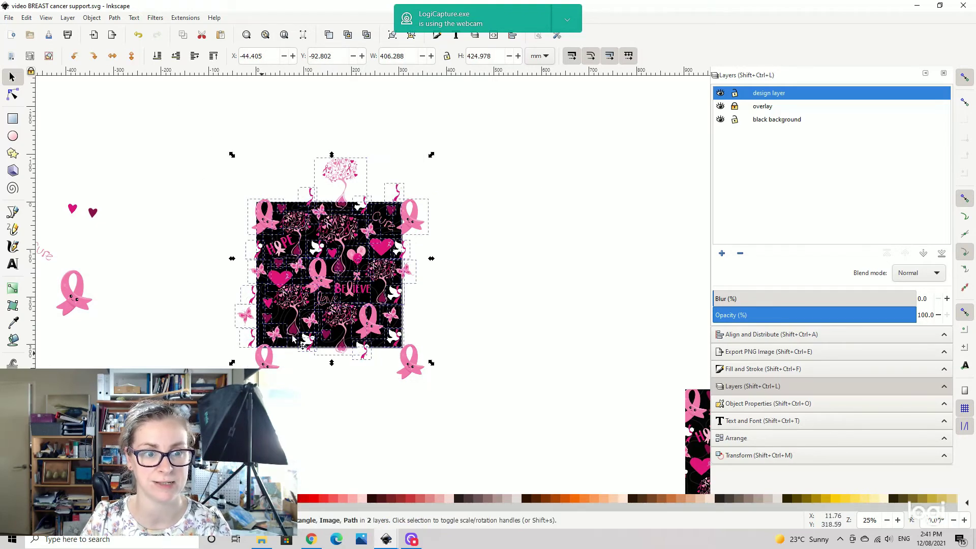
click(153, 117)
drag(146, 106, 510, 378)
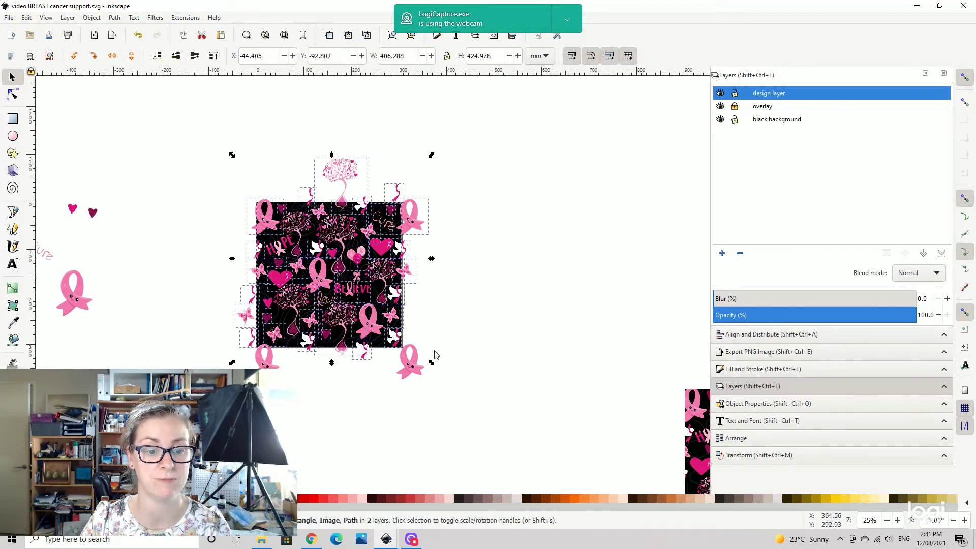
click(504, 357)
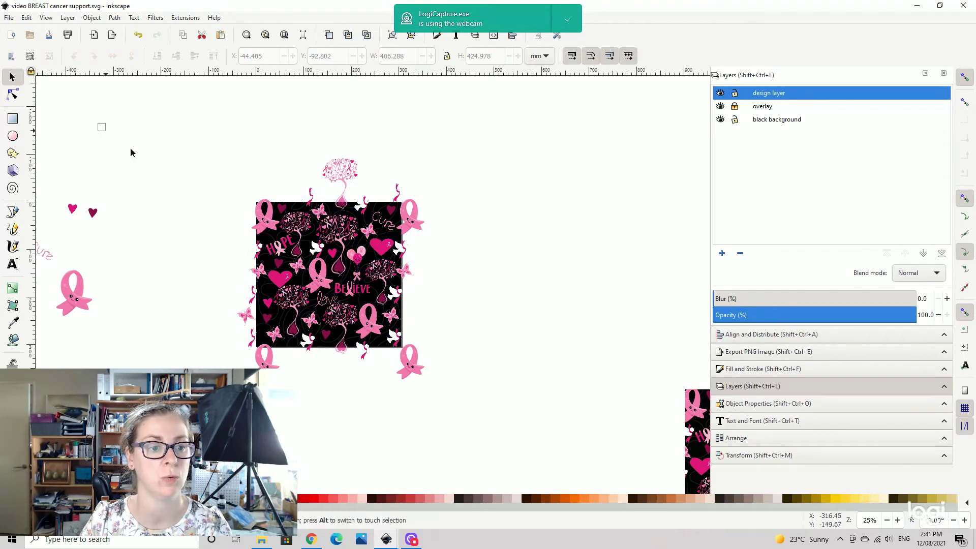
- Duplicate the whole pattern with its background and place the copy away from the page, at about X 789.0, Y -536.9 mm
drag(99, 125, 563, 459)
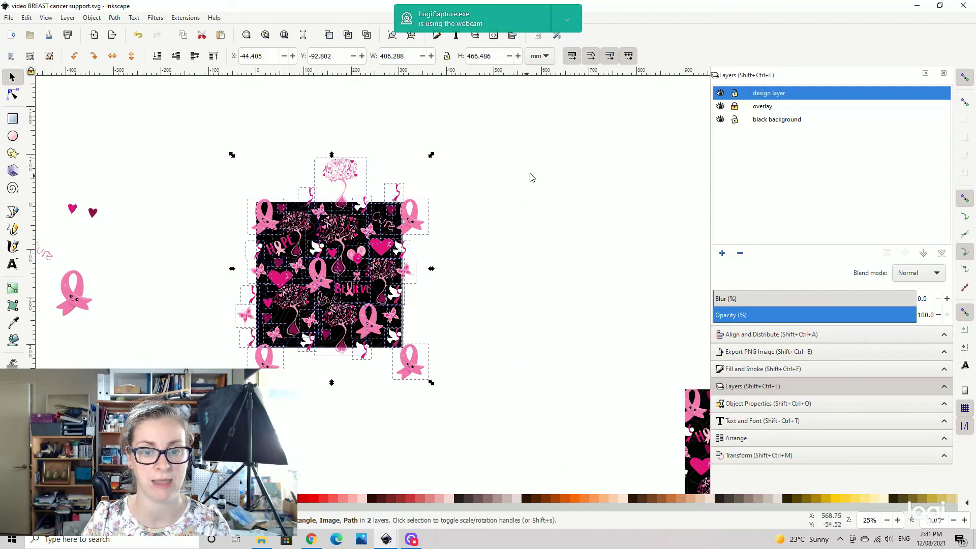
drag(568, 183, 478, 252)
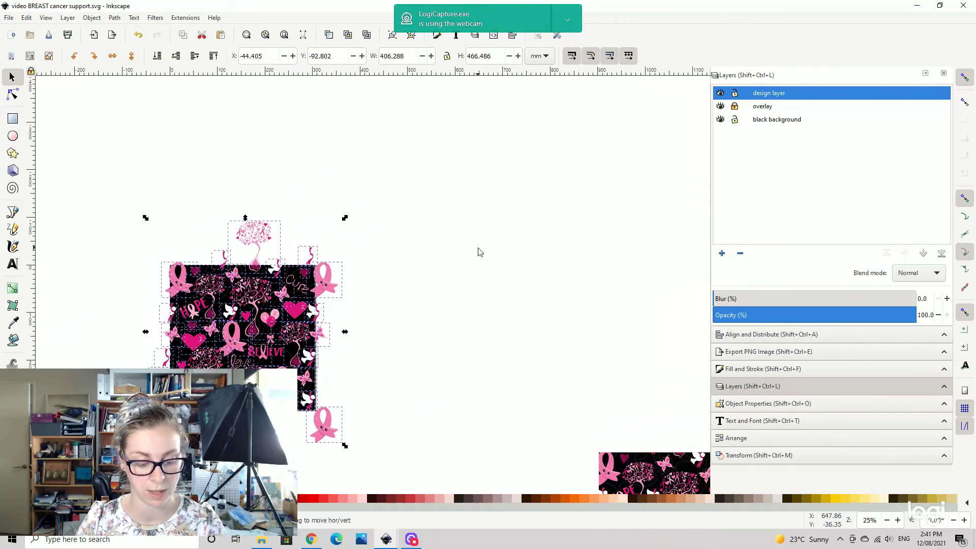
click(638, 126)
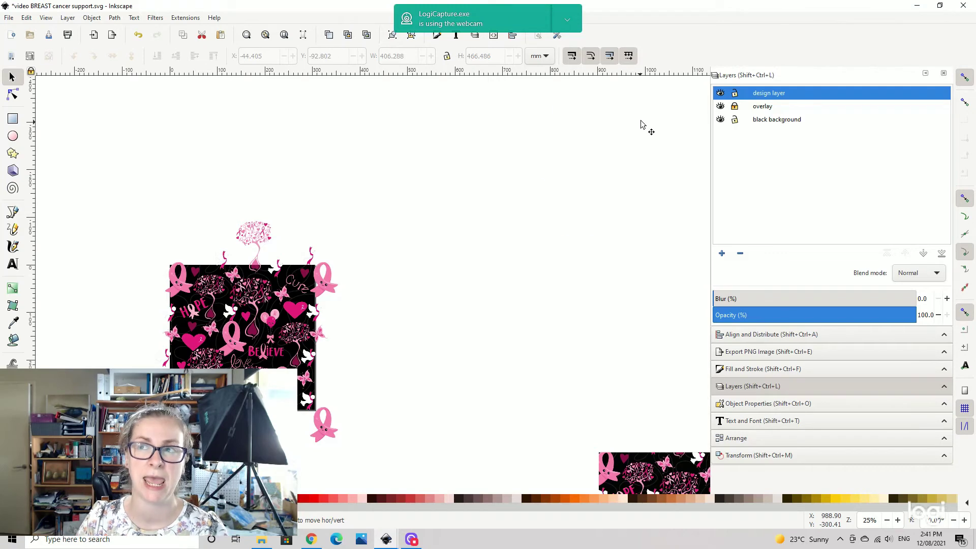
key(ctrl+v)
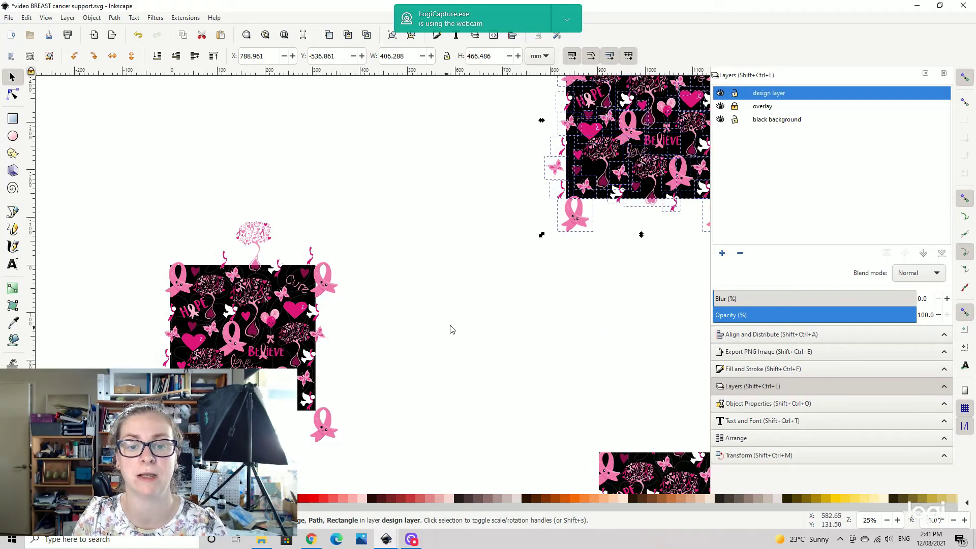
drag(482, 296, 701, 220)
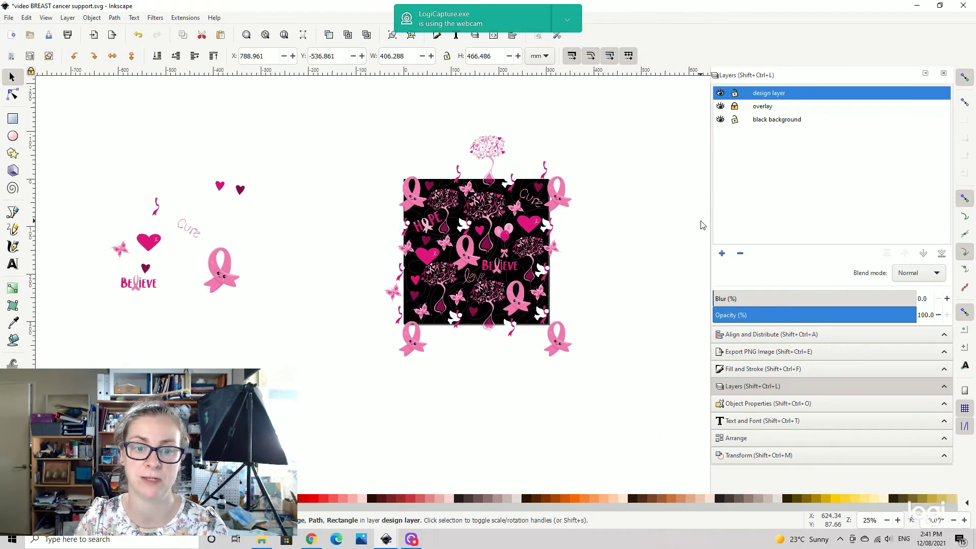
scroll(641, 277, up, 1)
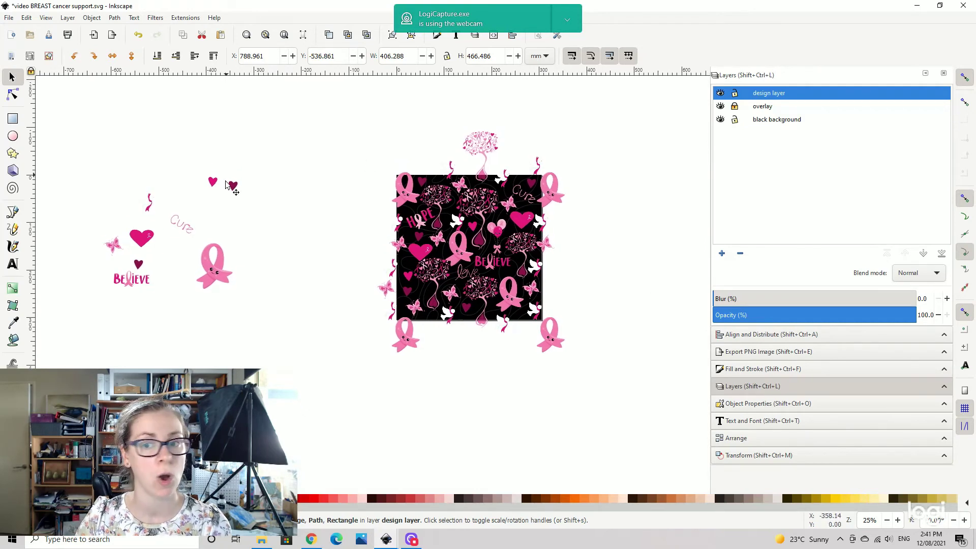
- Unlock the overlay layer and draw a 304.8 mm black square on the design layer, covering the page exactly
click(736, 108)
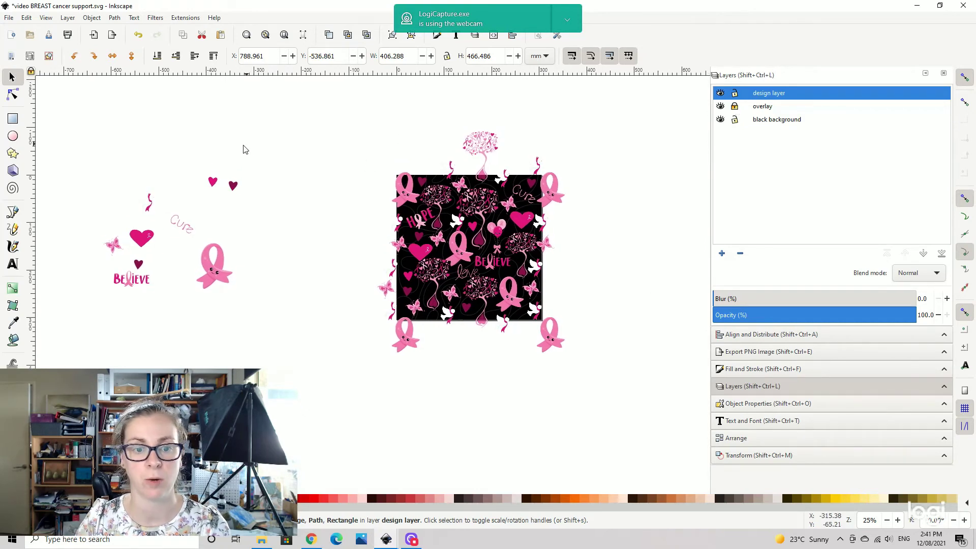
click(512, 186)
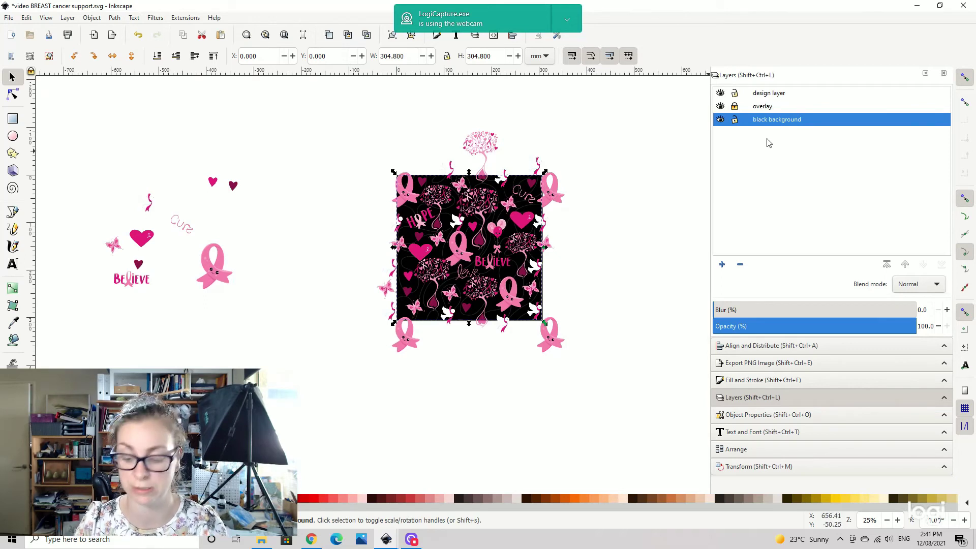
key(Escape)
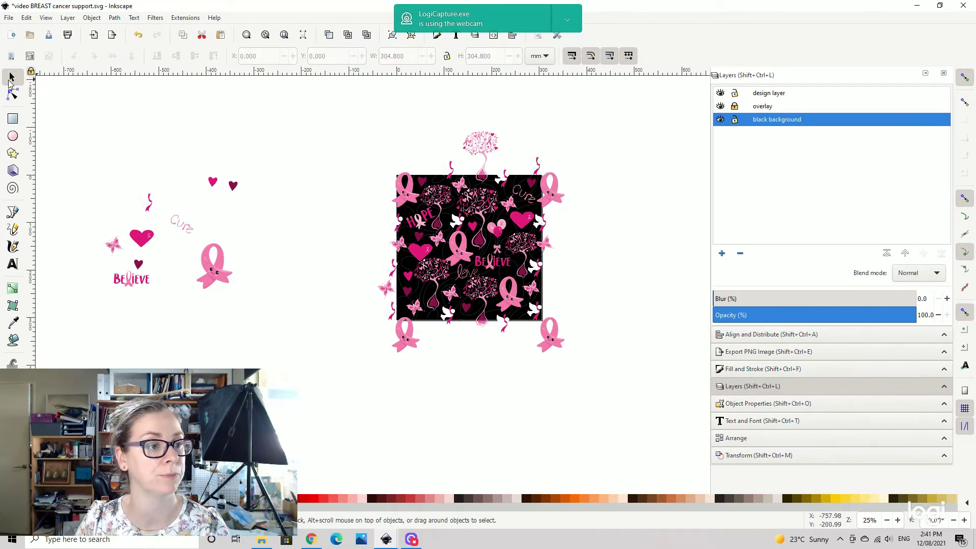
click(14, 120)
click(775, 93)
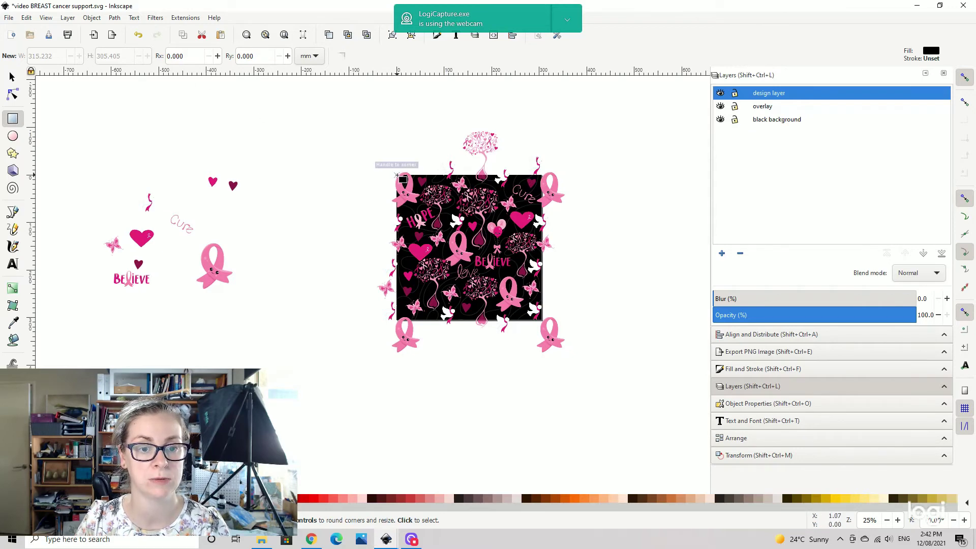
drag(396, 174, 543, 325)
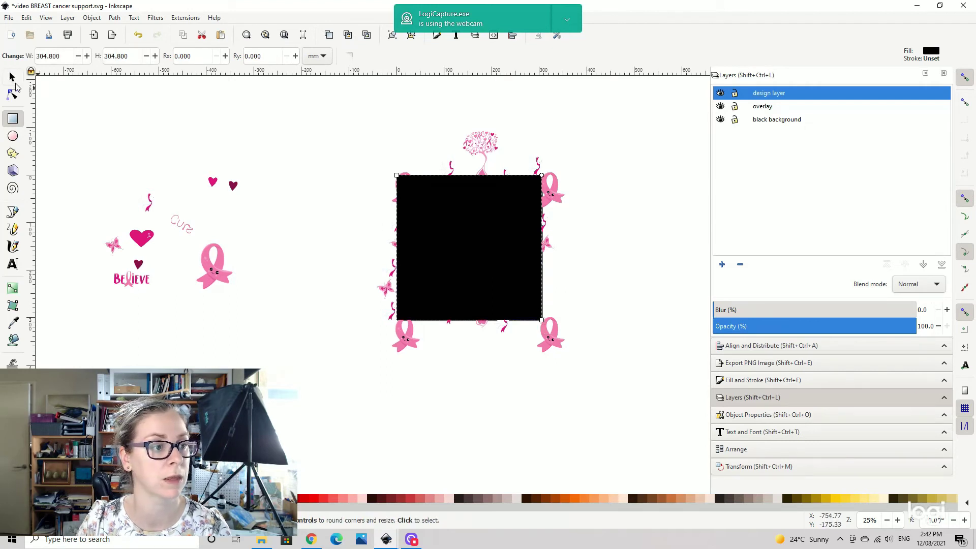
- Switch the measurement units to inches to check the size and position of the black square
click(14, 81)
click(461, 231)
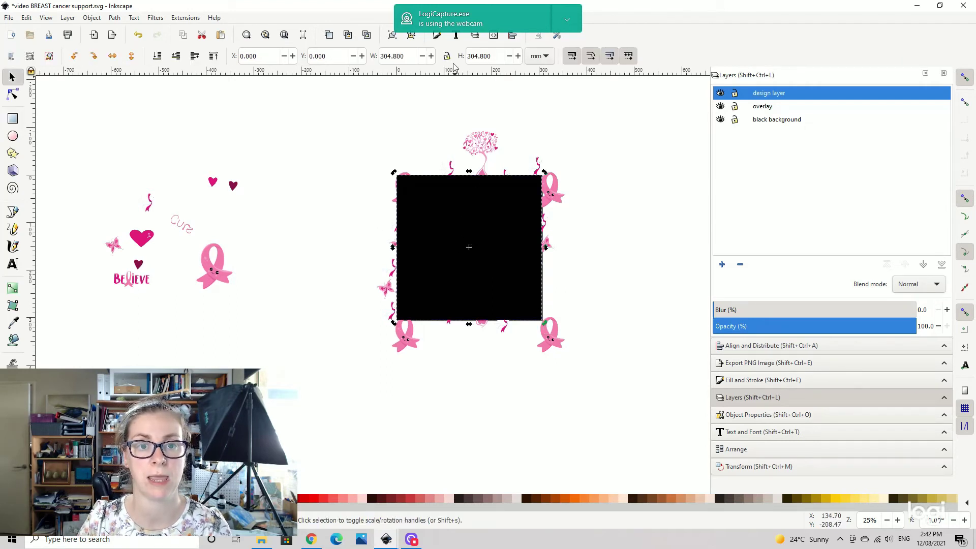
click(545, 57)
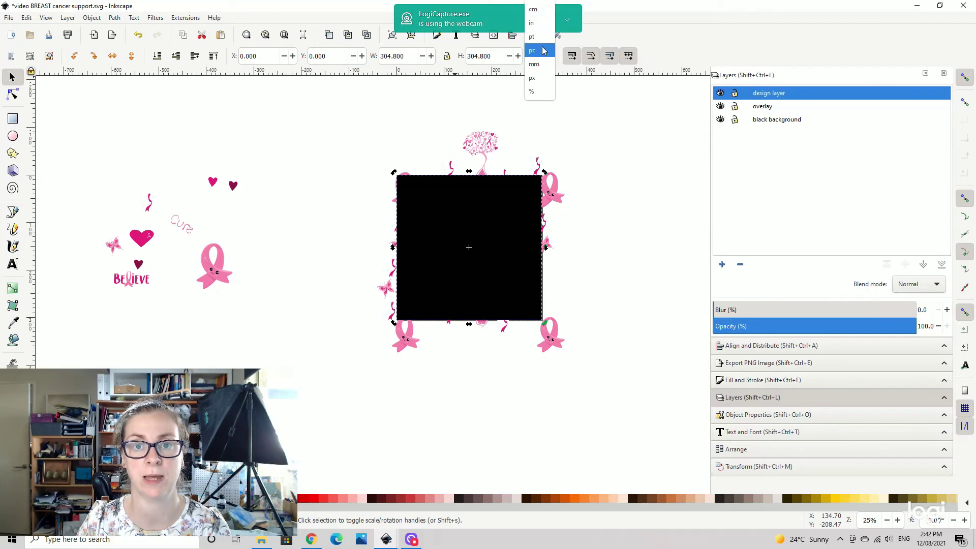
click(532, 23)
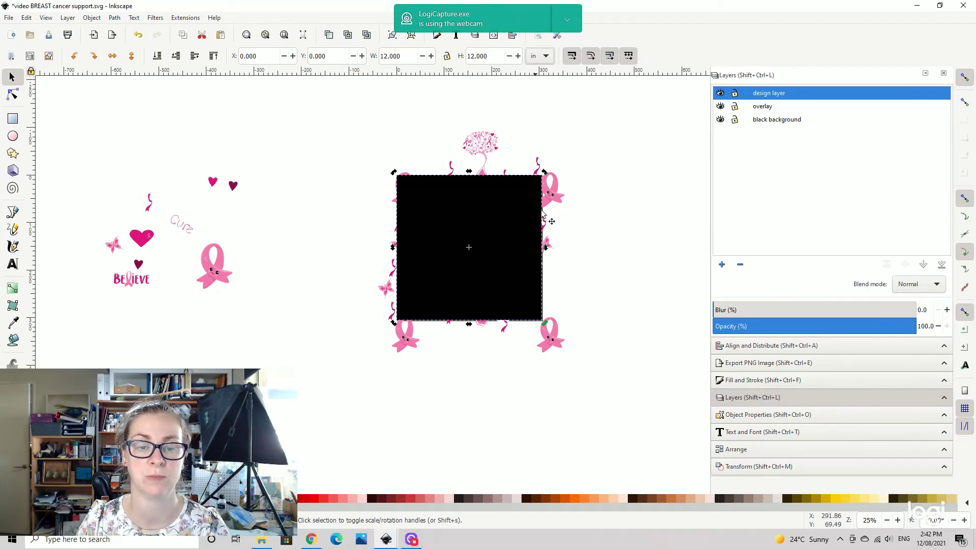
click(631, 211)
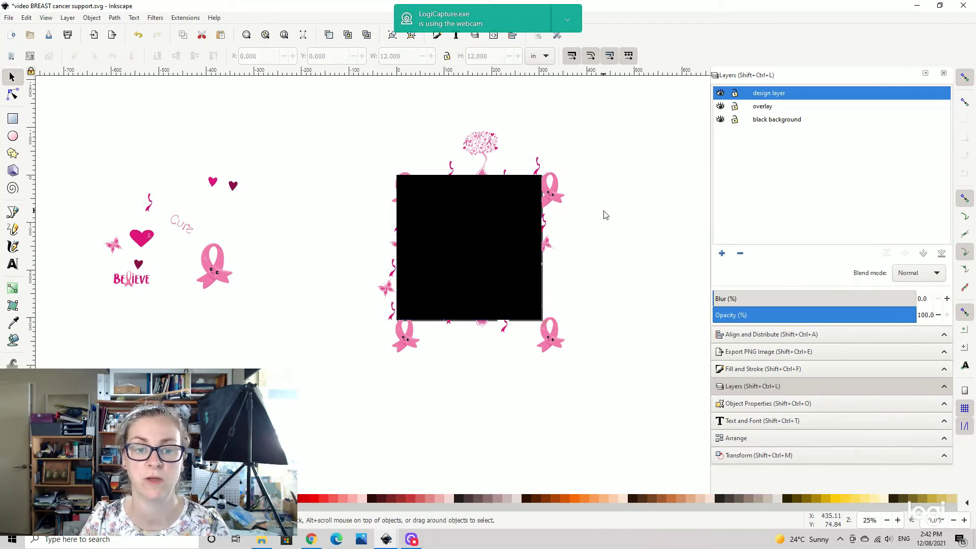
click(509, 214)
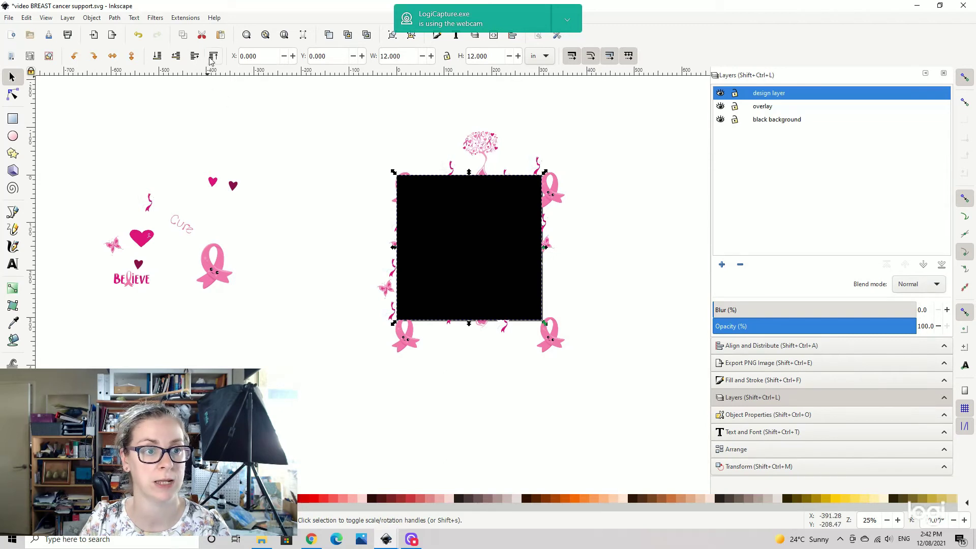
click(632, 172)
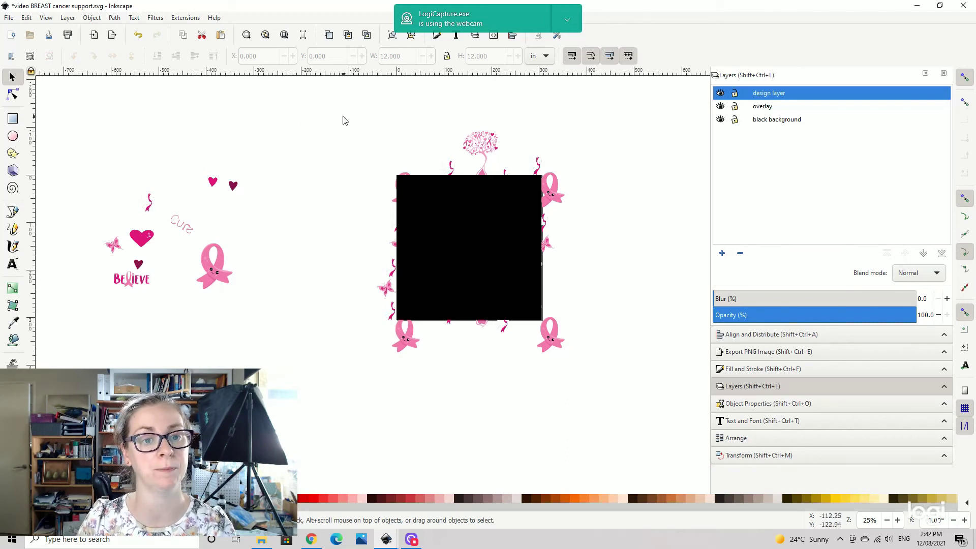
- Select the whole pattern on all layers together with the black square and clip it to the square
drag(333, 106, 661, 433)
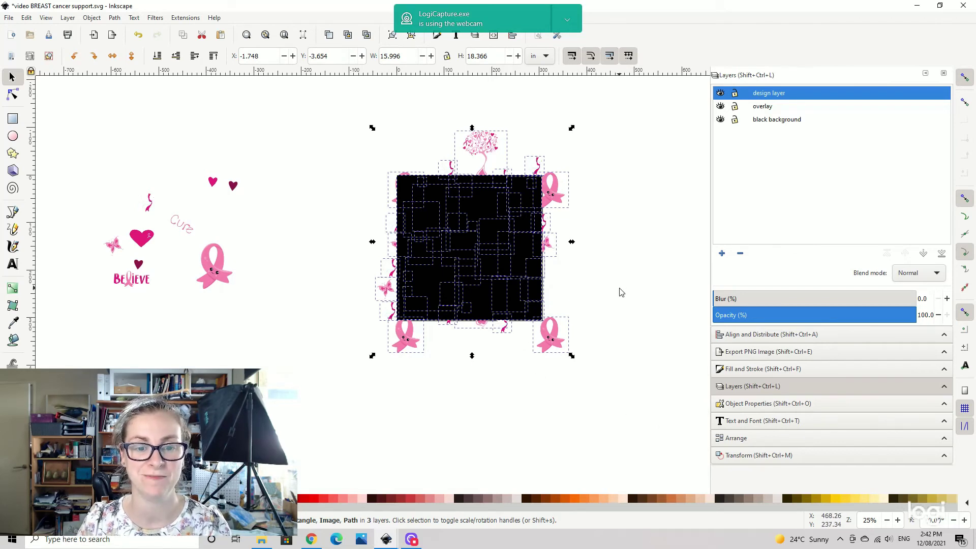
click(96, 17)
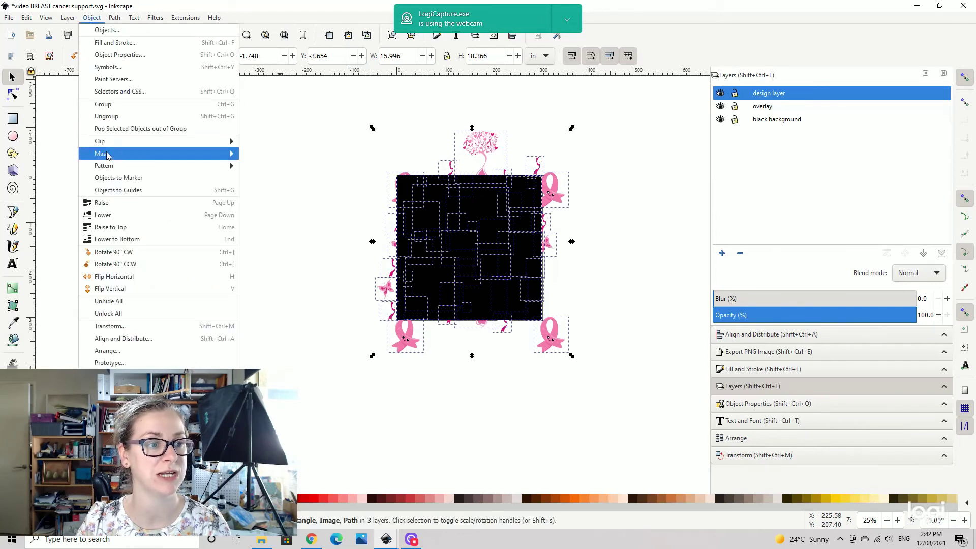
mouse_move(107, 155)
click(262, 143)
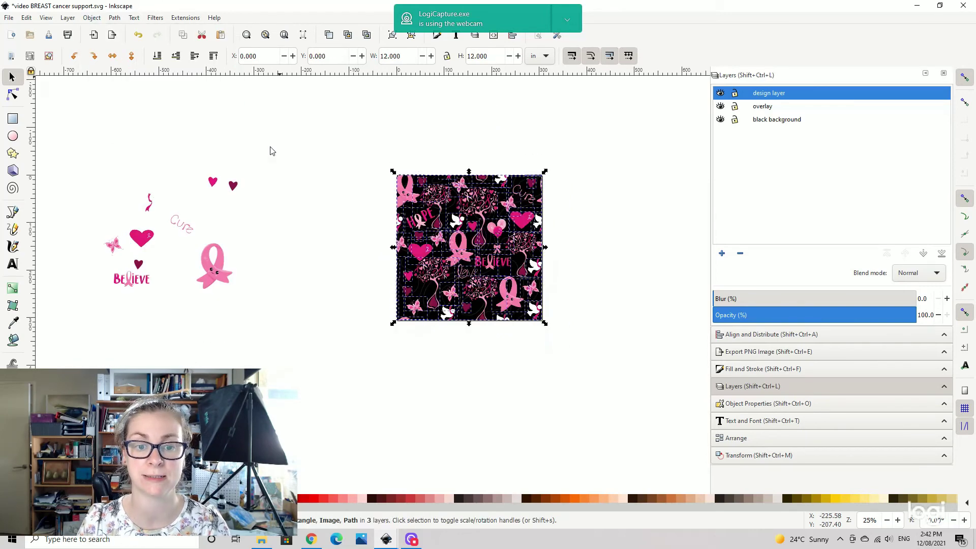
click(596, 171)
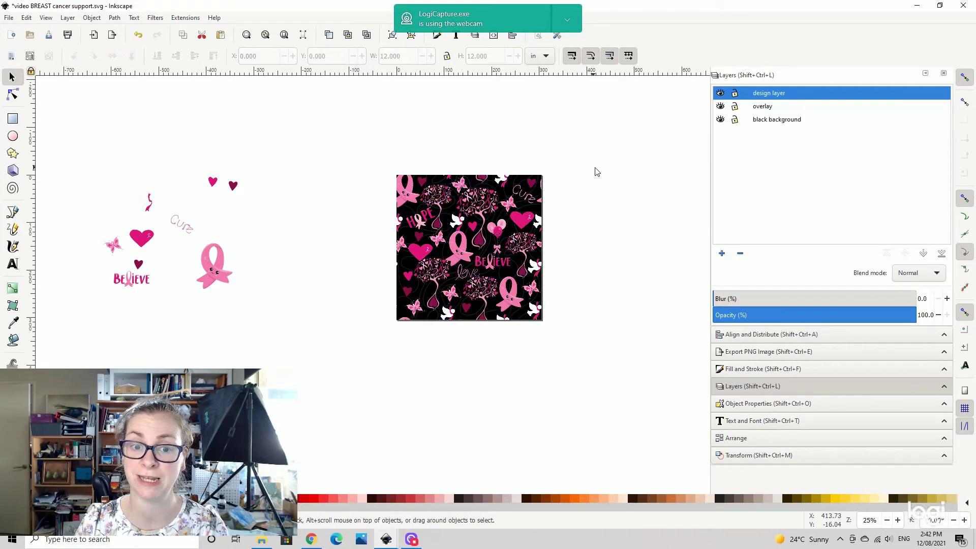
- Select the entire clipped pattern tile and open the PNG export settings for the selection
drag(348, 145, 635, 423)
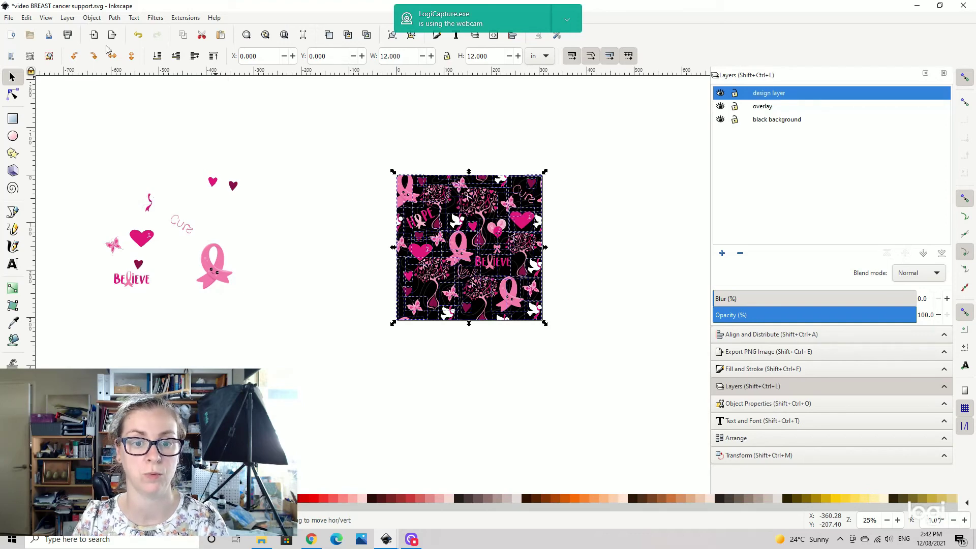
click(584, 217)
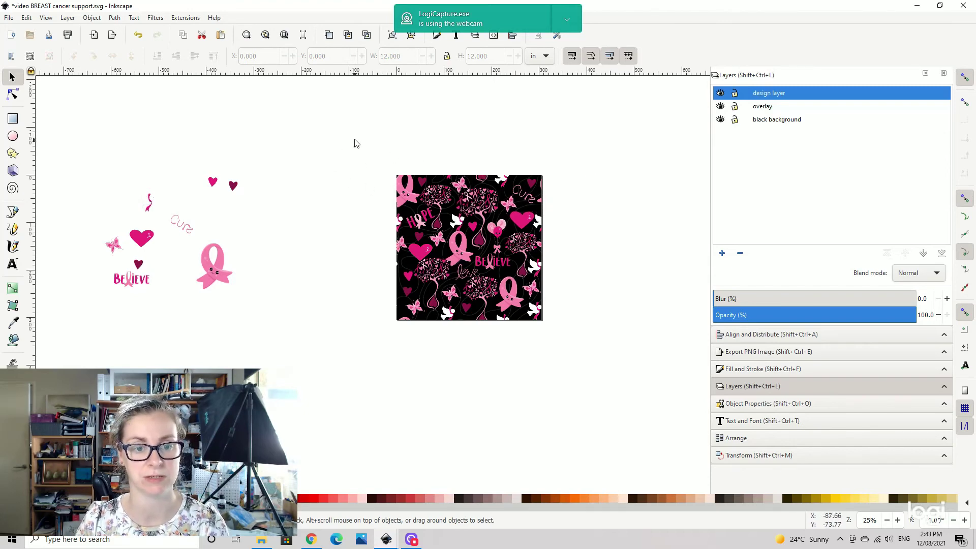
drag(362, 142, 609, 381)
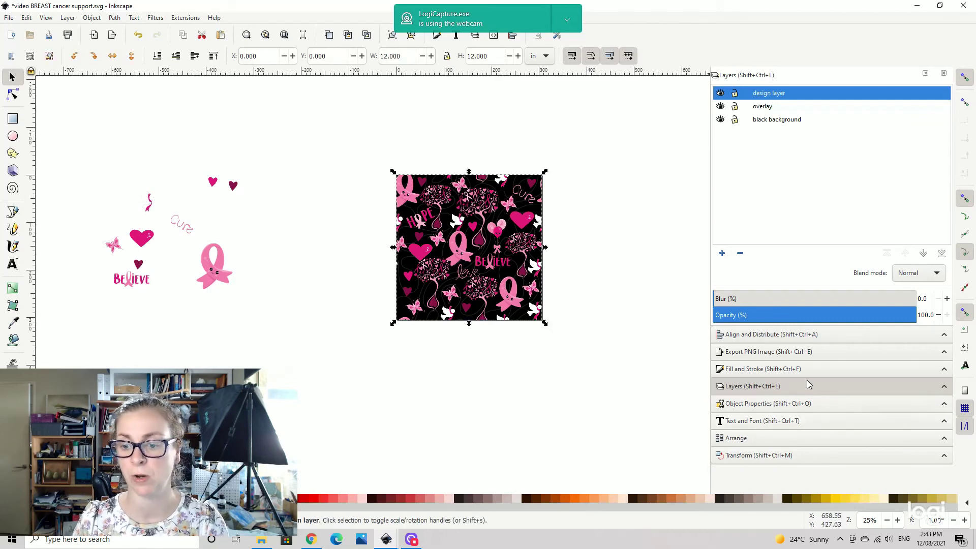
click(773, 352)
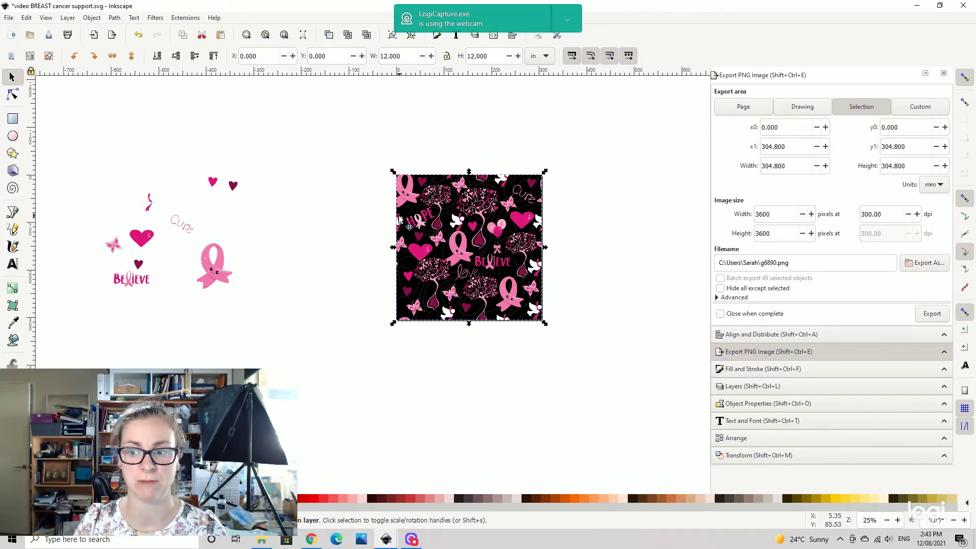
- Set the export destination to the TESTS folder on the Data (D:) drive, keeping the file name g6890
click(925, 264)
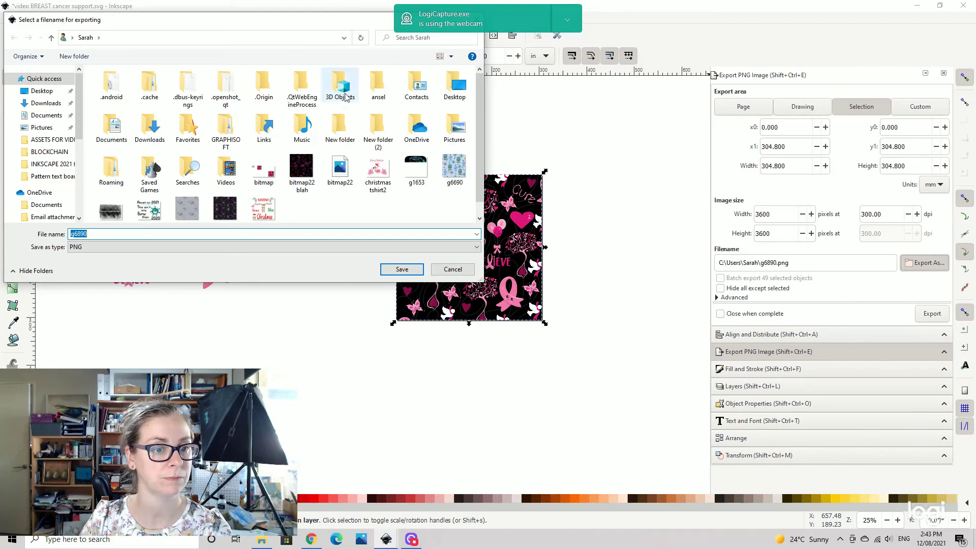
scroll(45, 167, down, 3)
scroll(45, 168, down, 2)
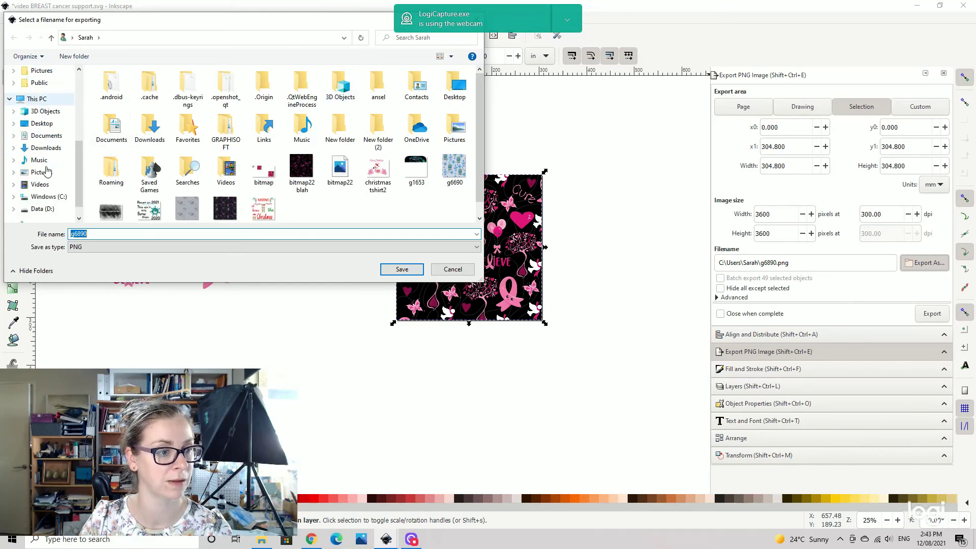
click(42, 209)
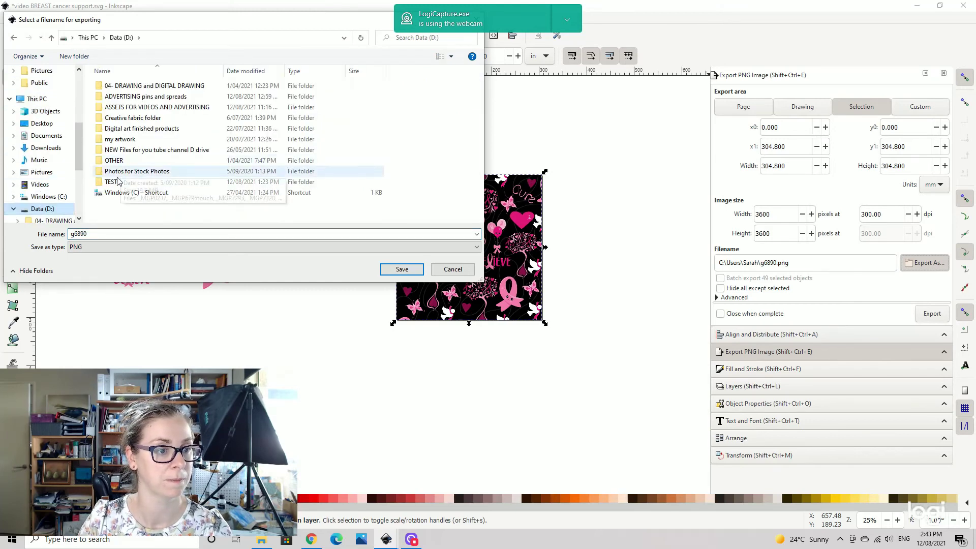
double_click(173, 182)
scroll(172, 184, down, 6)
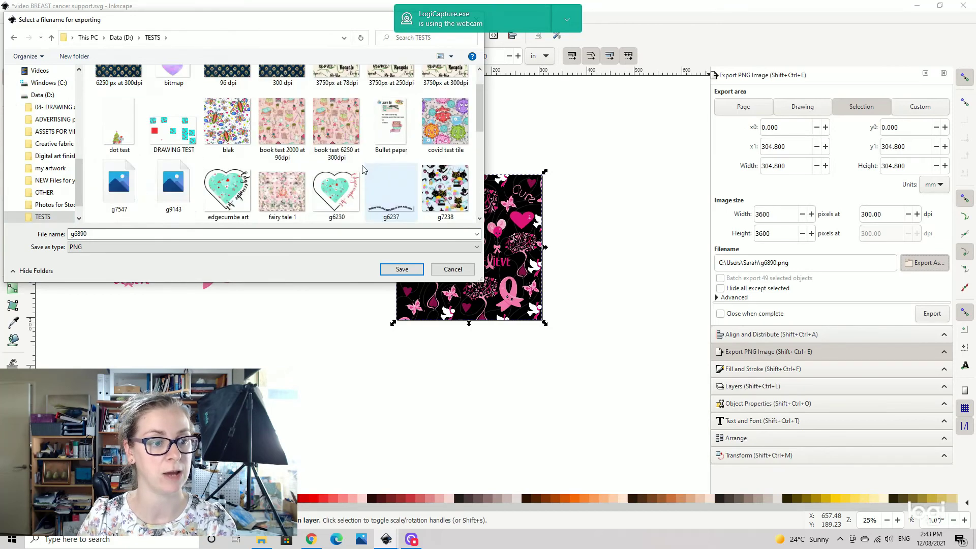
scroll(264, 214, up, 5)
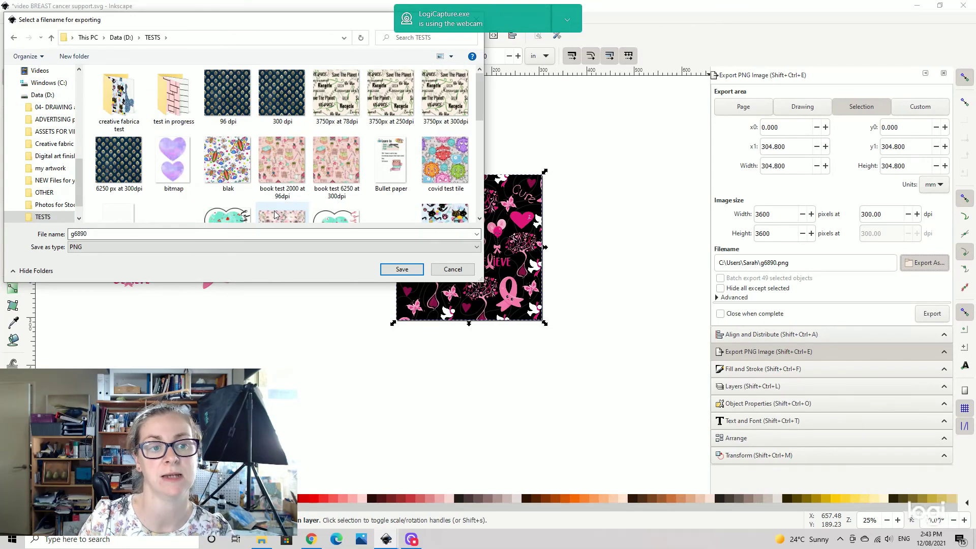
click(198, 237)
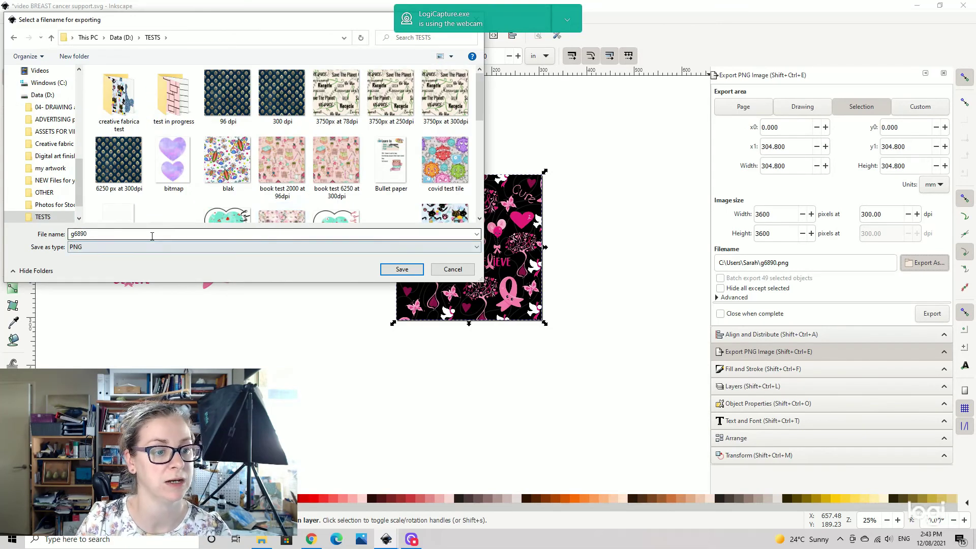
click(402, 270)
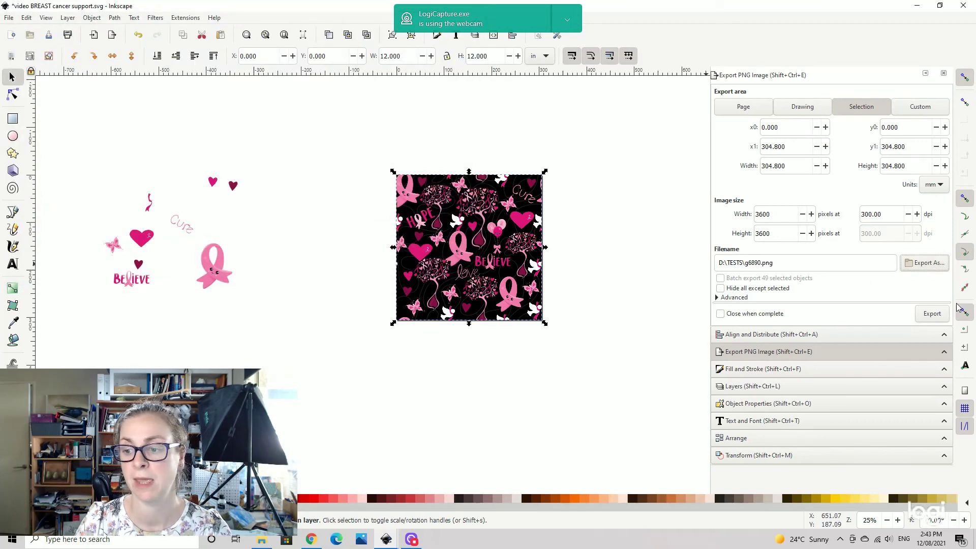
- Export the selected tile as a 3600 by 3600 px PNG at 300 dpi and expand the advanced export options
click(932, 313)
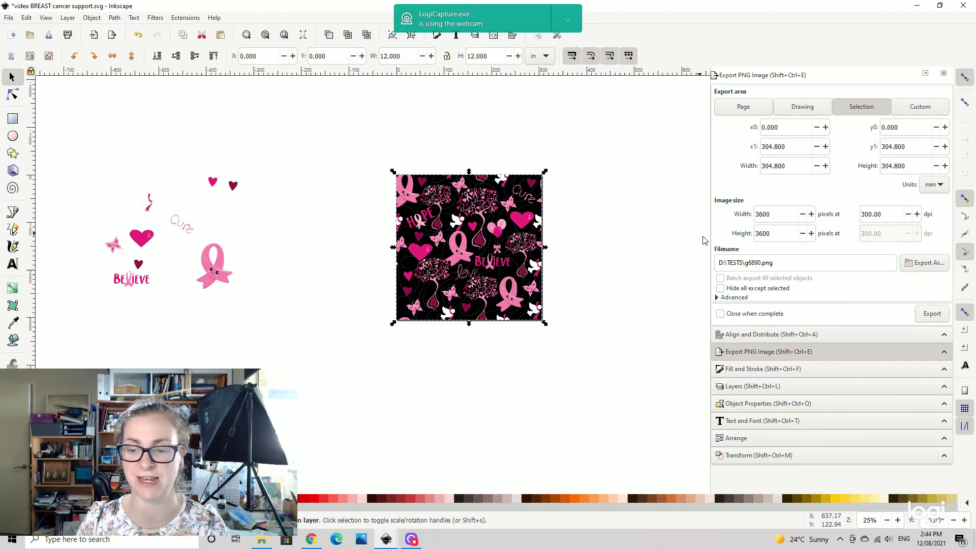
click(733, 299)
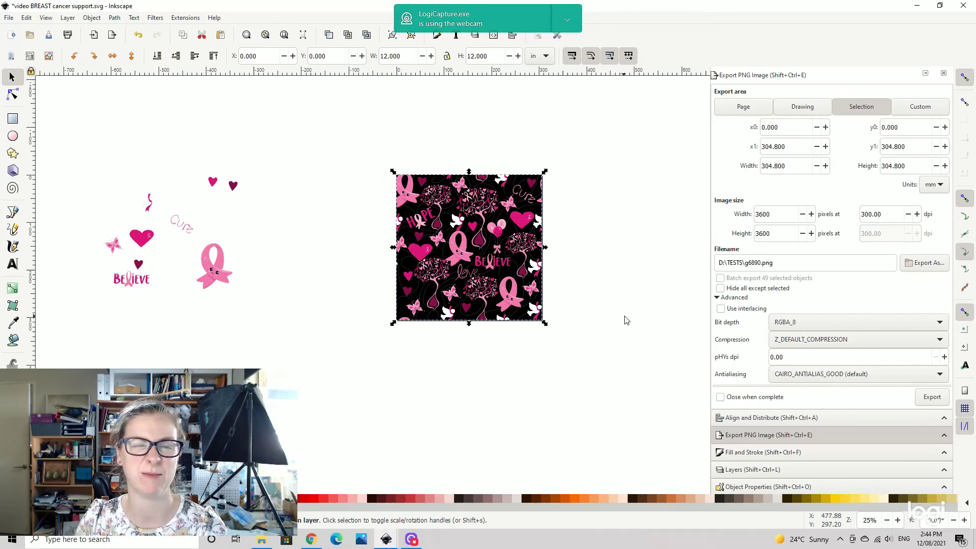
click(619, 247)
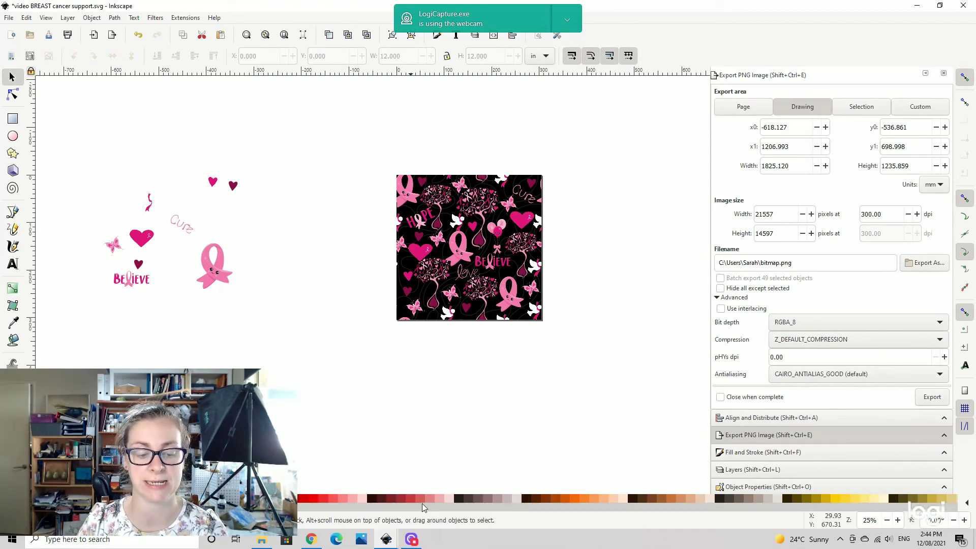
- Switch to the Toyls Tile Tester page in Chrome and load the exported g6890 image from the TESTS folder into it
click(312, 539)
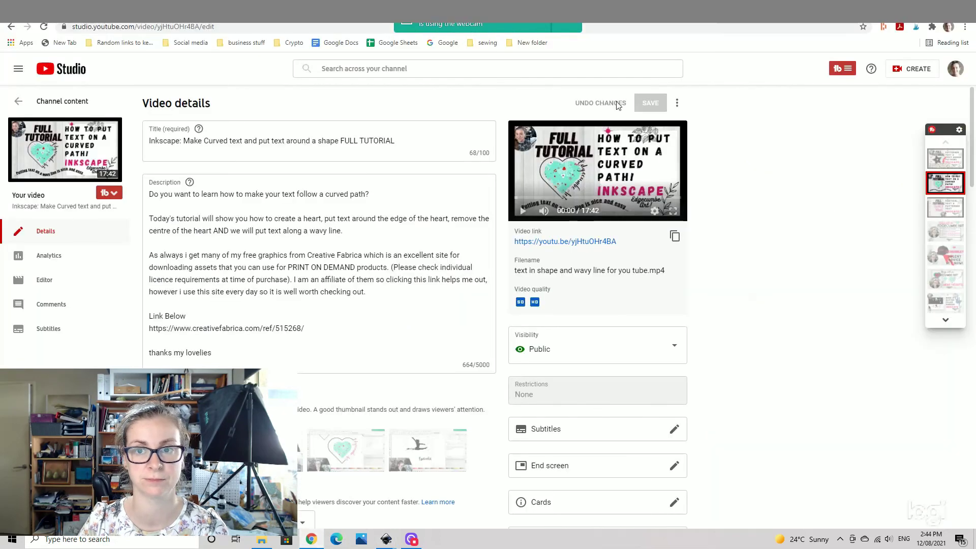
key(ctrl+Tab)
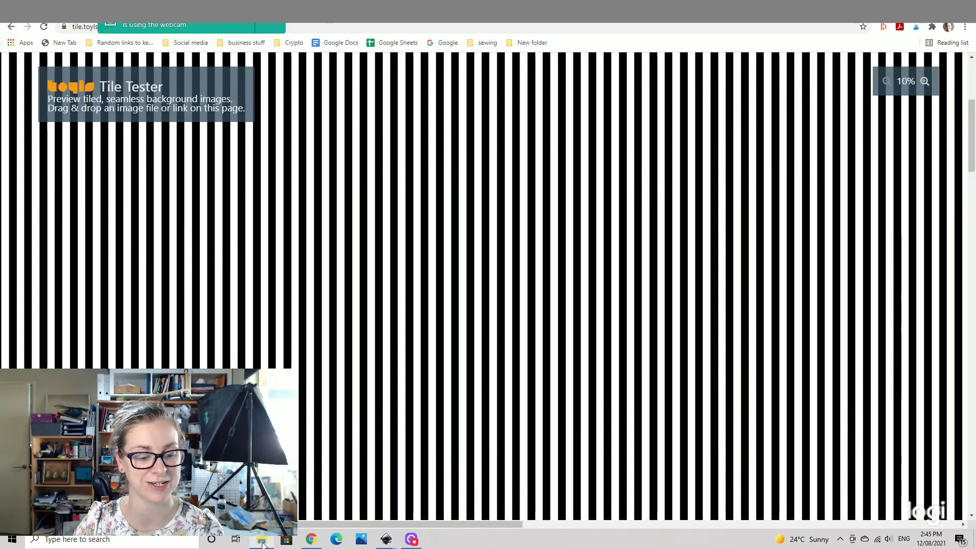
click(262, 542)
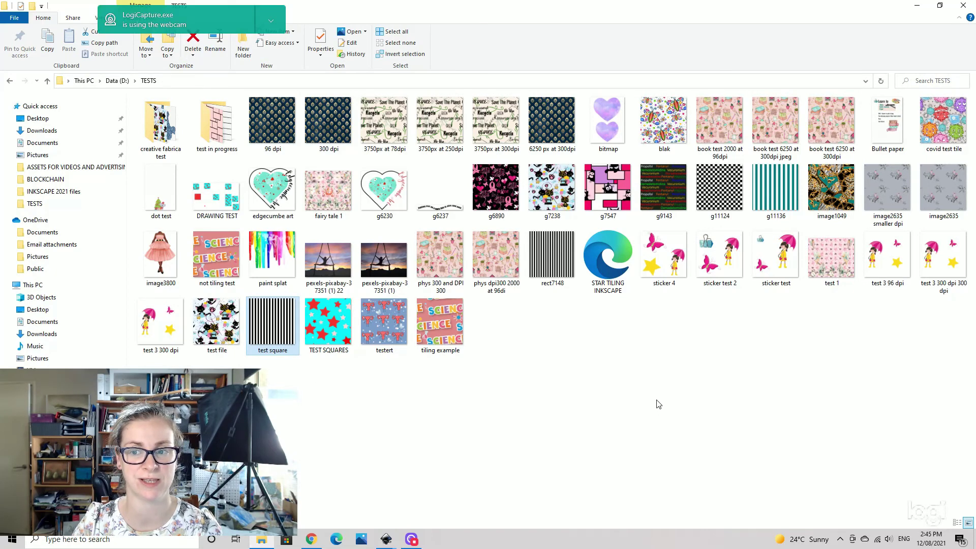
click(497, 192)
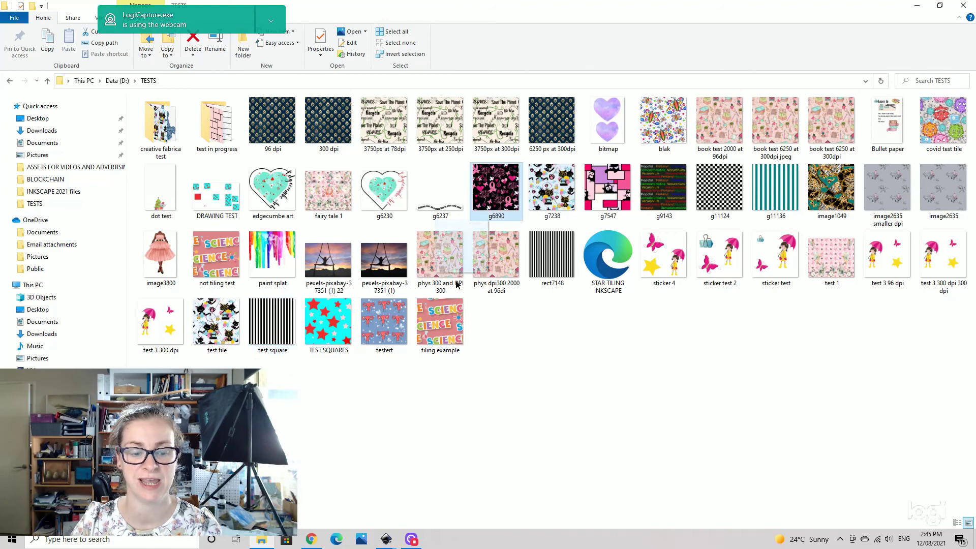
drag(335, 536, 465, 308)
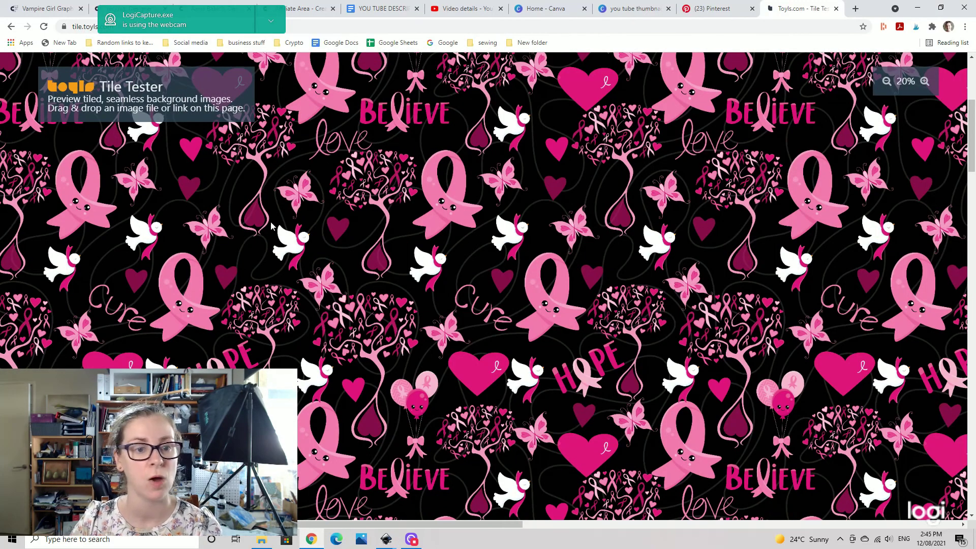
- Examine the tiled breast cancer pattern at 20% and 10% zoom, checking the repeats and tile edges for visible seams
scroll(275, 248, down, 2)
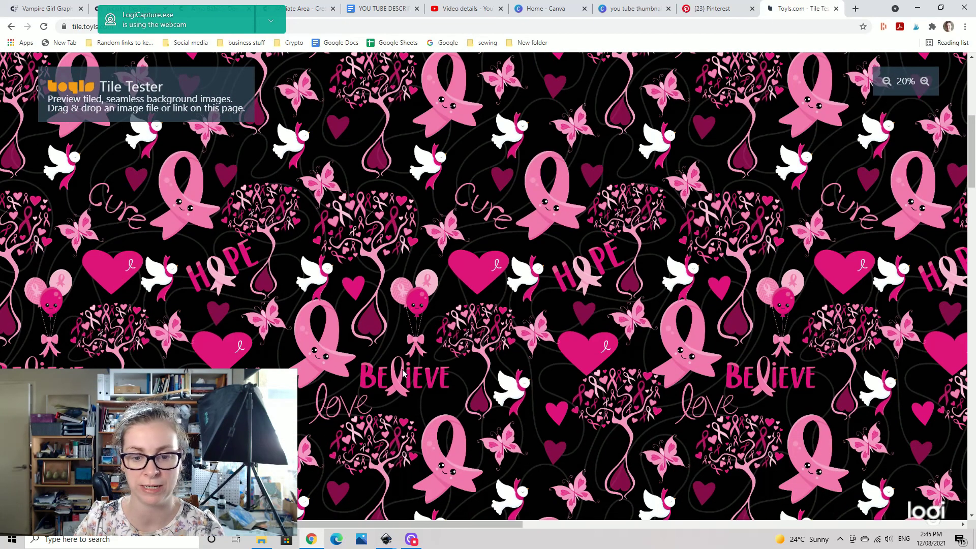
scroll(226, 198, up, 4)
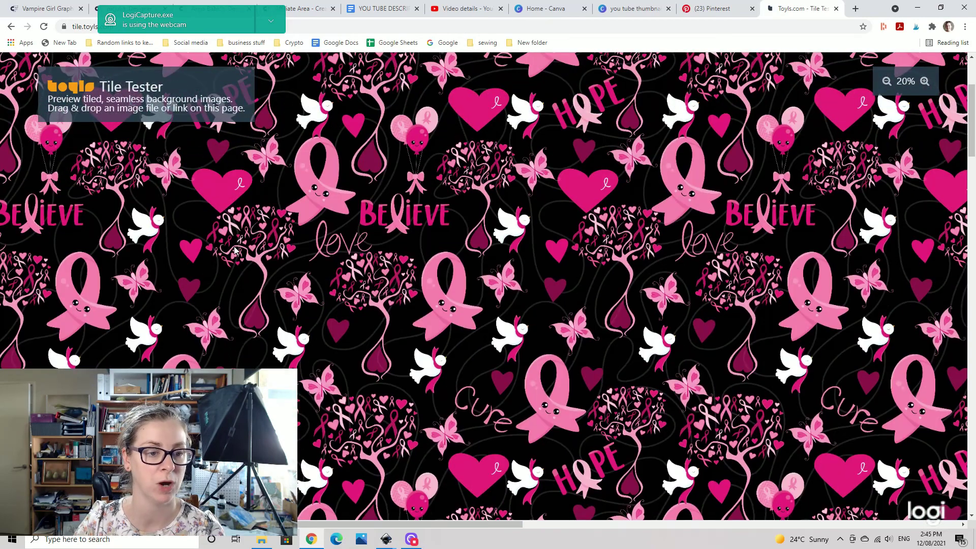
scroll(269, 224, up, 3)
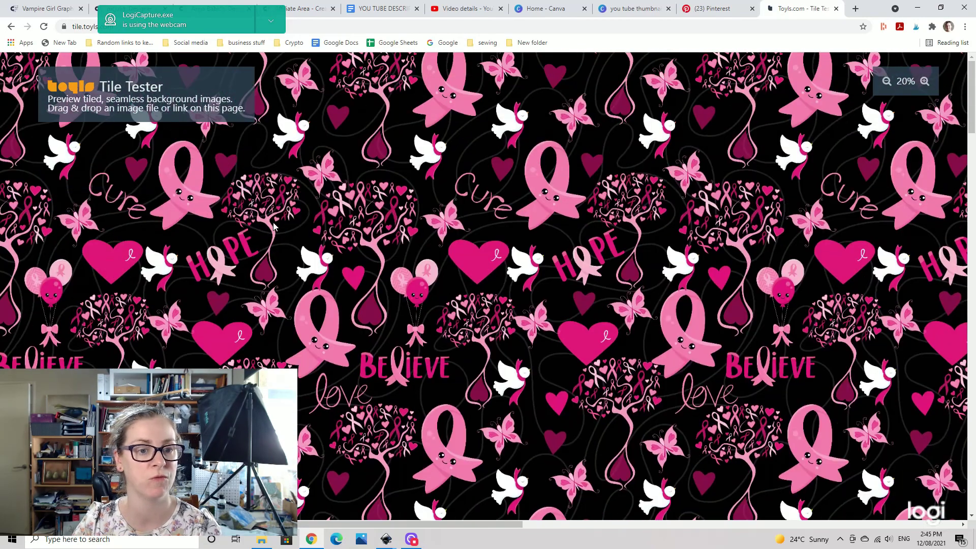
scroll(391, 299, down, 10)
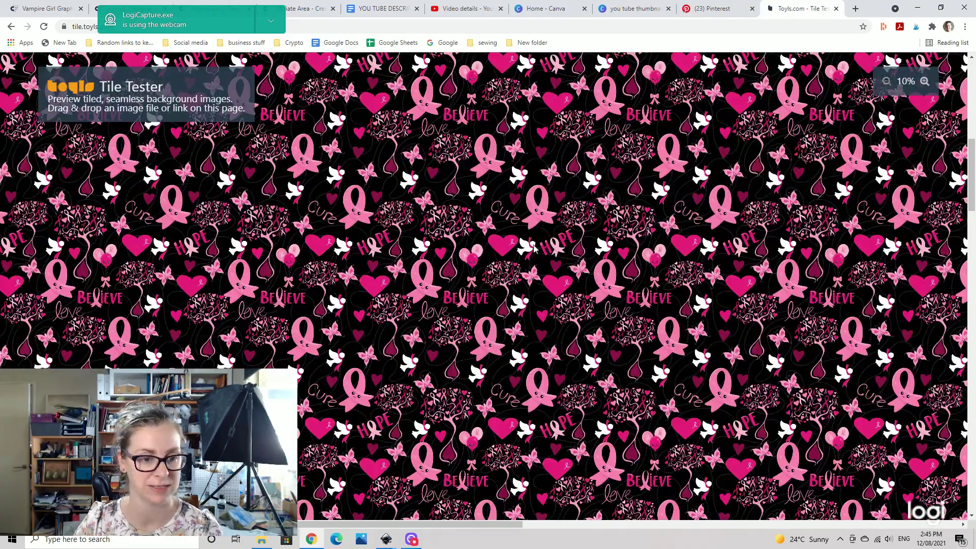
scroll(539, 251, down, 4)
scroll(543, 252, up, 2)
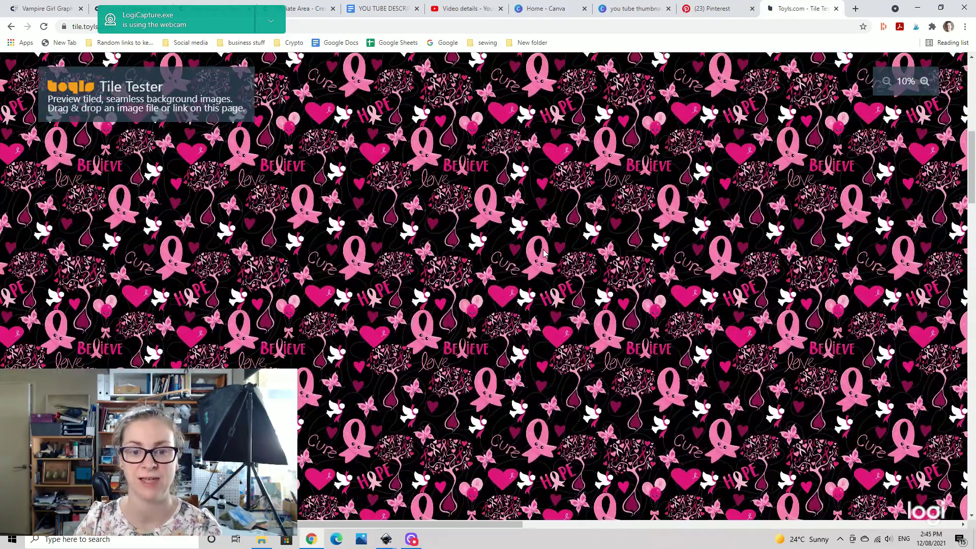
scroll(544, 253, up, 3)
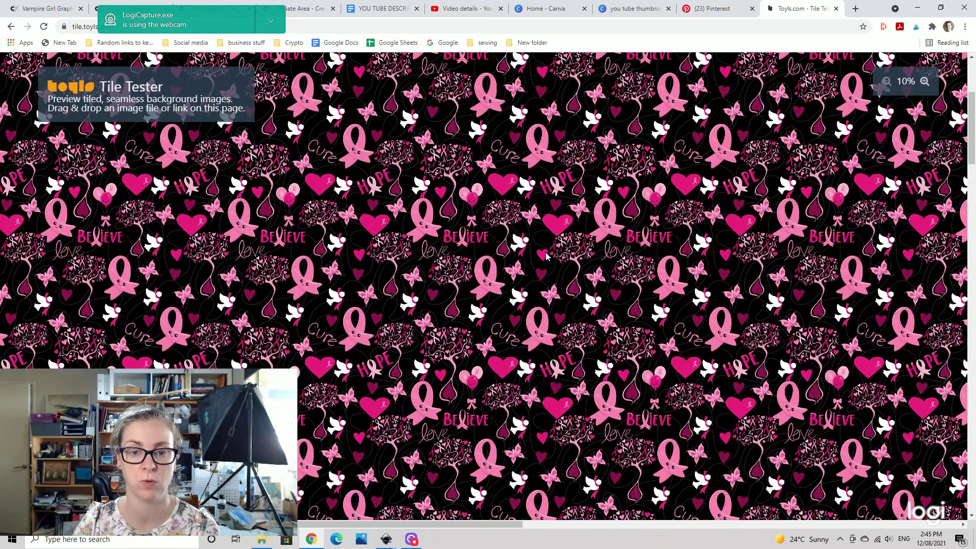
scroll(594, 284, up, 3)
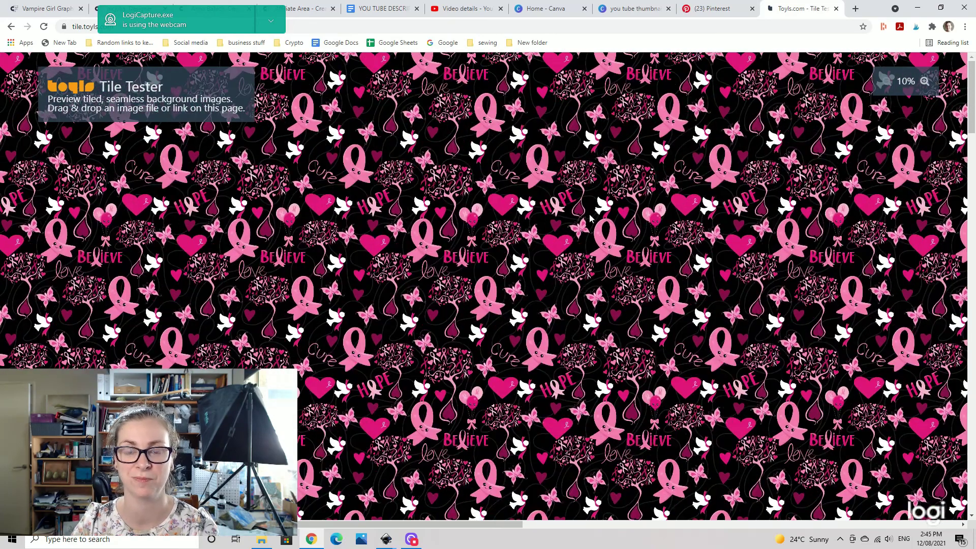